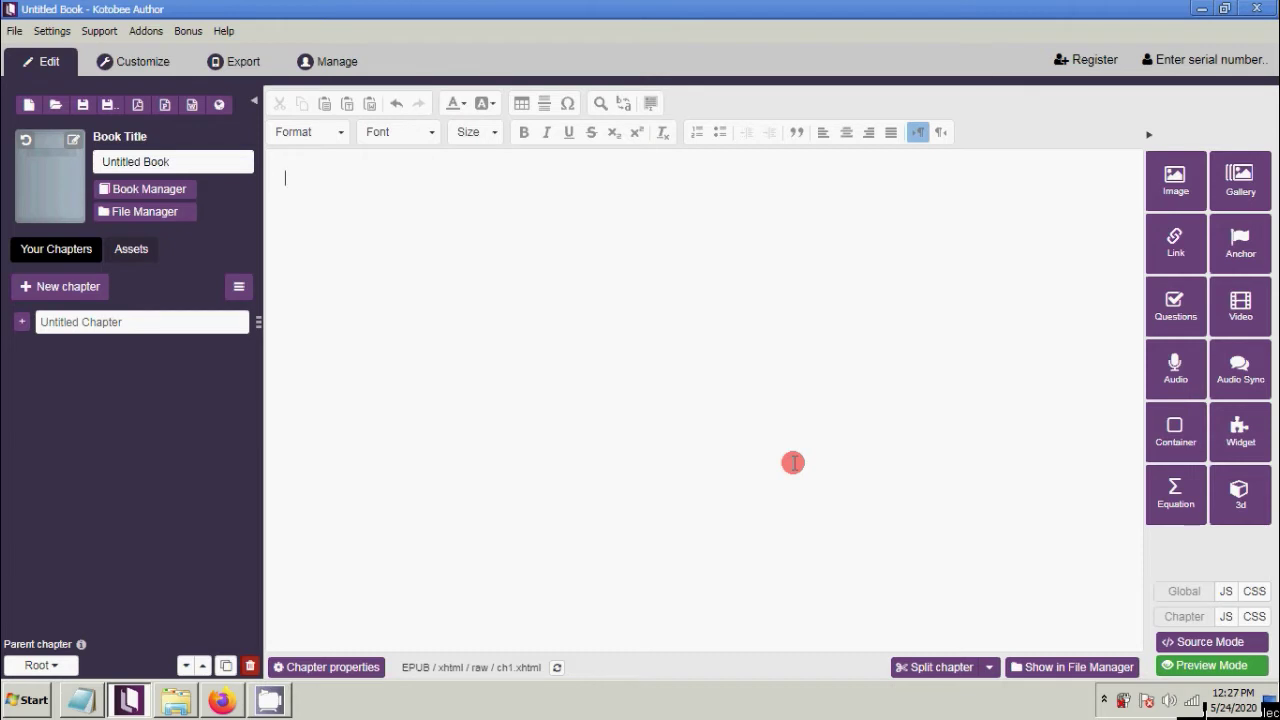
Copy the text from "LESSON 1" through "commonly found in the kitchen." in Notepad's cook.txt into the empty Kotobee Author chapter
type("dd")
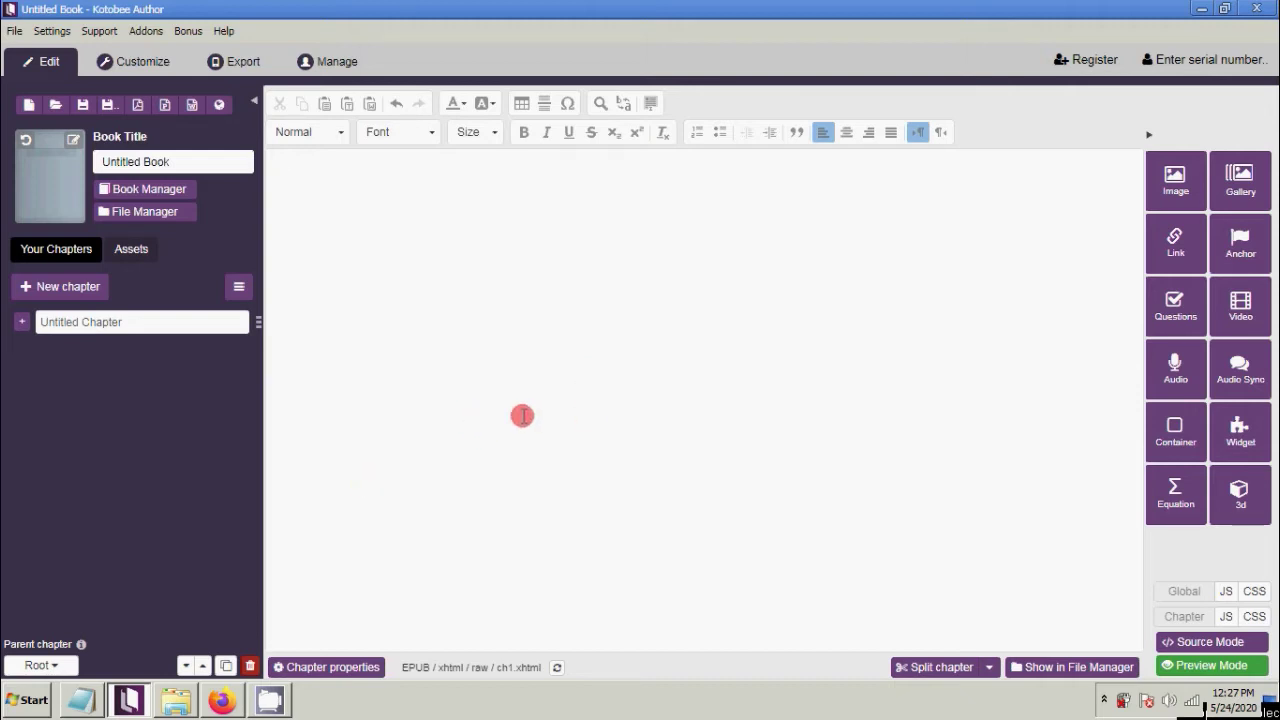
left_click(81, 700)
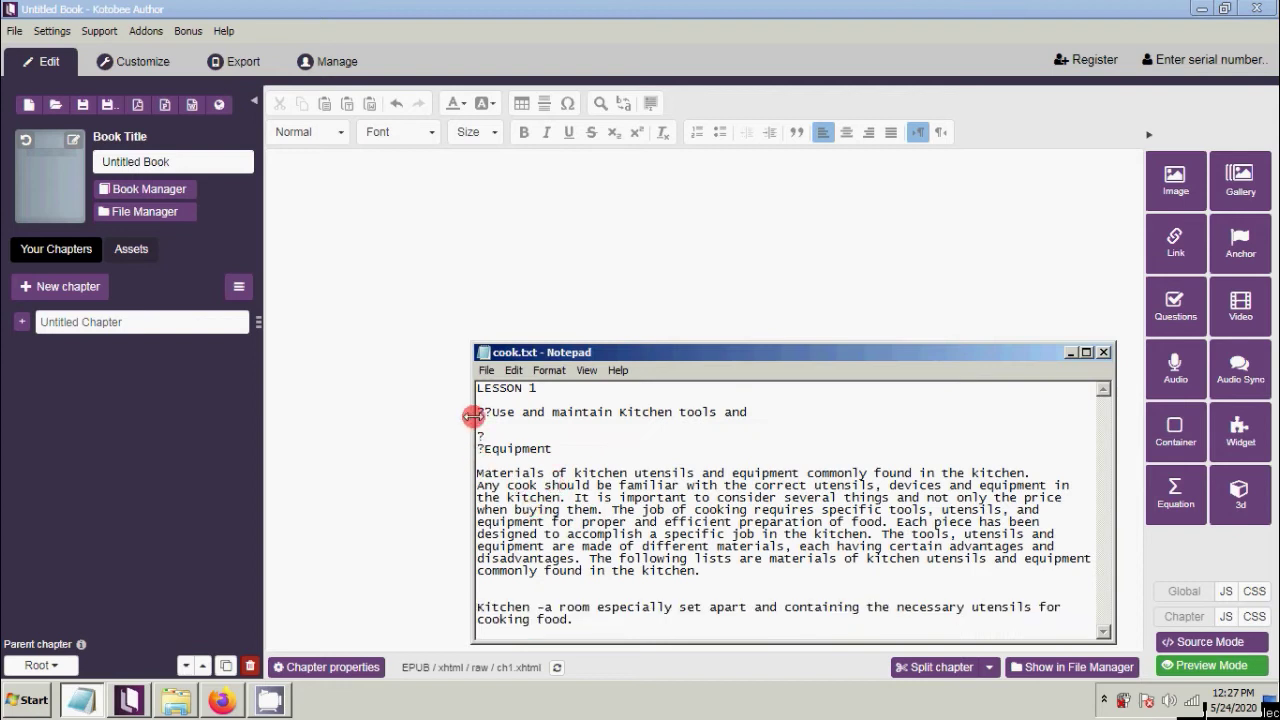
left_click_drag(474, 389, 755, 585)
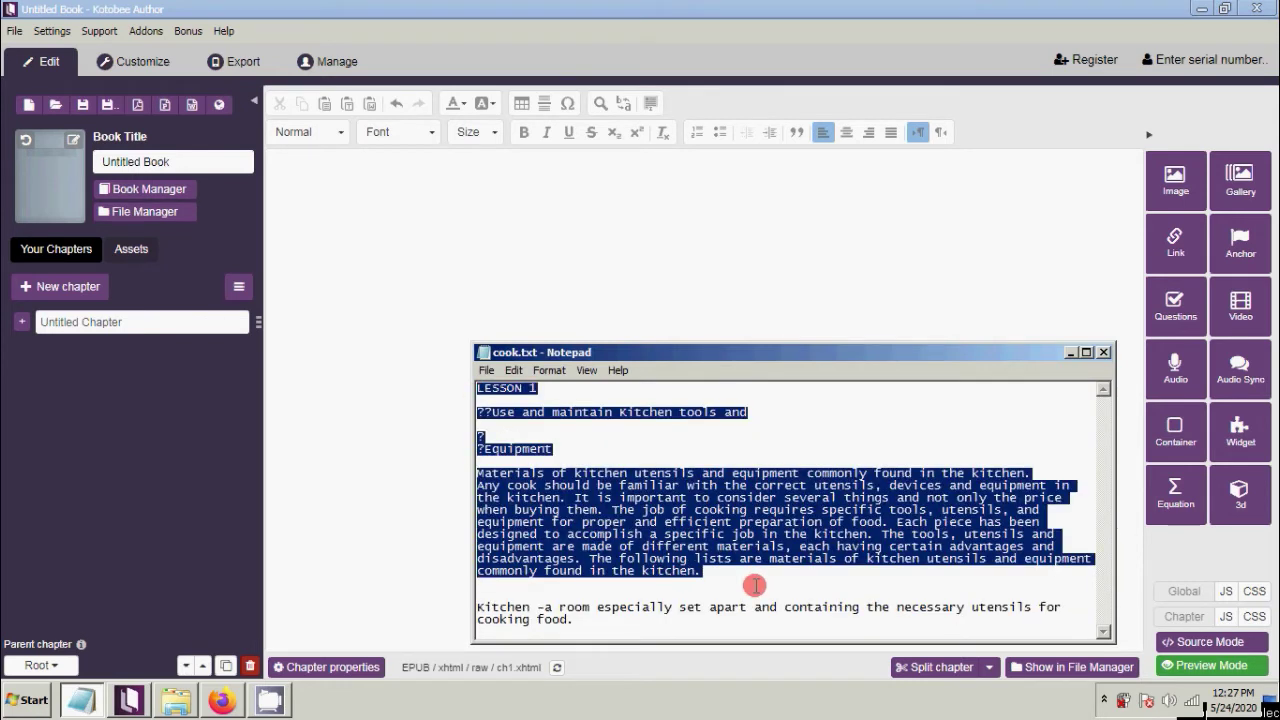
left_click(500, 331)
type("LESSON 1 ?Use and maintain Kitchen tools and ? ?Equipment Materials of kitchen utensils and equipment commonly found in the kitchen. Any cook should be familiar with the correct utensils, devices and equipment in the kitchen. It is important to consider several things and not only the price when buying them. The job of cooking requires specific tools, utensils, and equipment for proper and efficient preparation of food. Each piece has been designed to accomplish a specific job in the kitchen. The tools, utensils and equipment are made of different materials, each having certain advantages and disadvantages. The following lists are materials of kitchen utensils and equipment commonly found in the kitchen.")
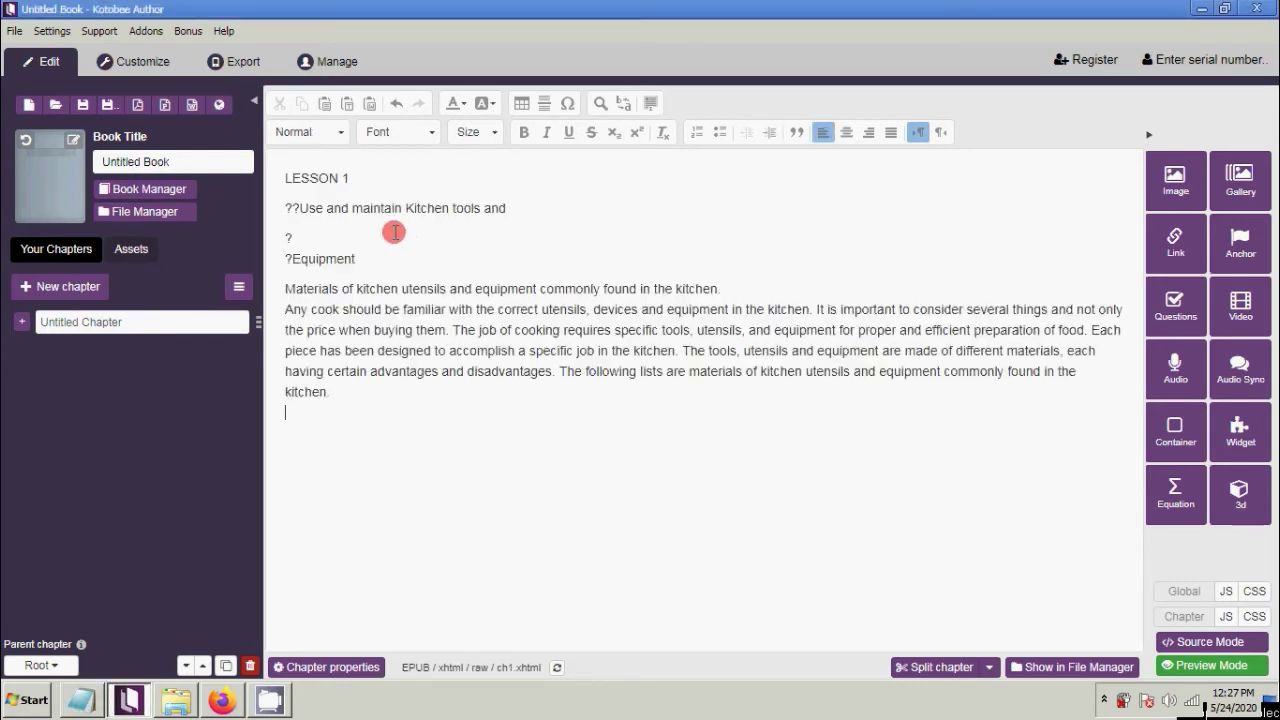
Remove the stray question marks before "Use and maintain Kitchen tools and" and "Equipment", along with the extra line between them
left_click(289, 207)
key("Delete")
left_click(289, 258)
key("BackSpace")
key("BackSpace")
key("BackSpace")
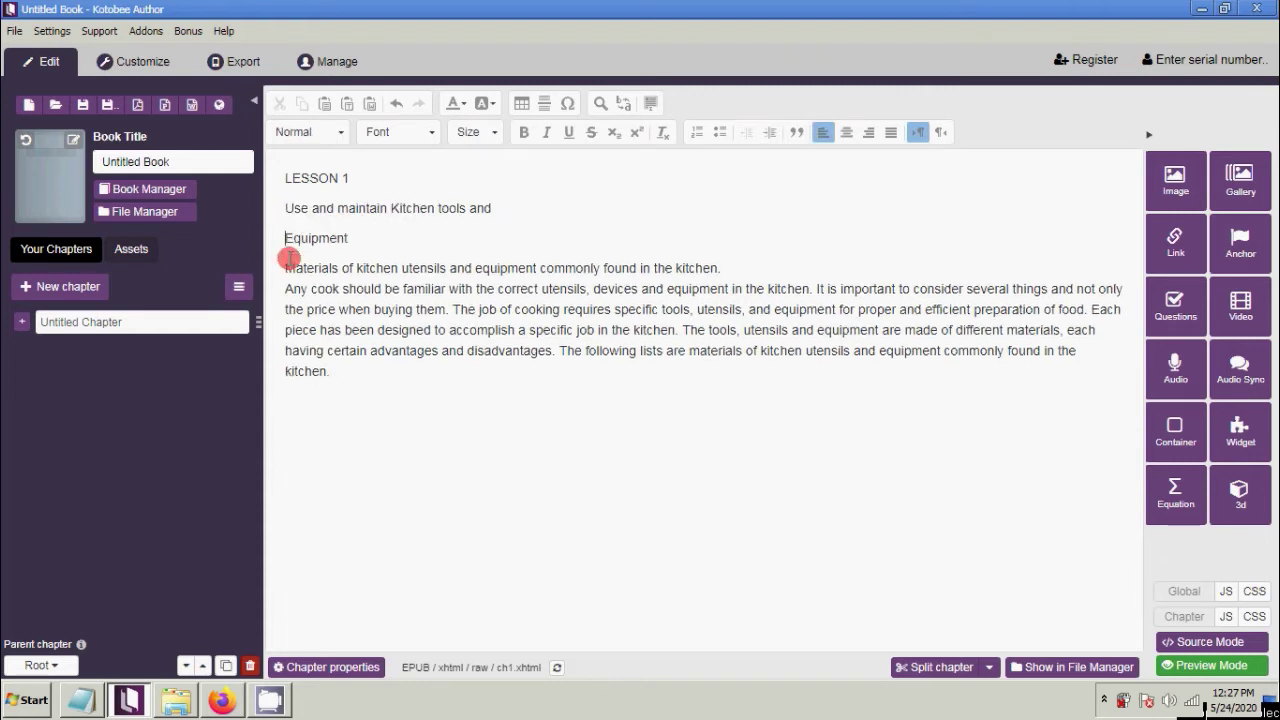
Join "Equipment" to the line above so the heading reads "Use and maintain Kitchen tools and Equipment"
key("BackSpace")
key("BackSpace")
key("BackSpace")
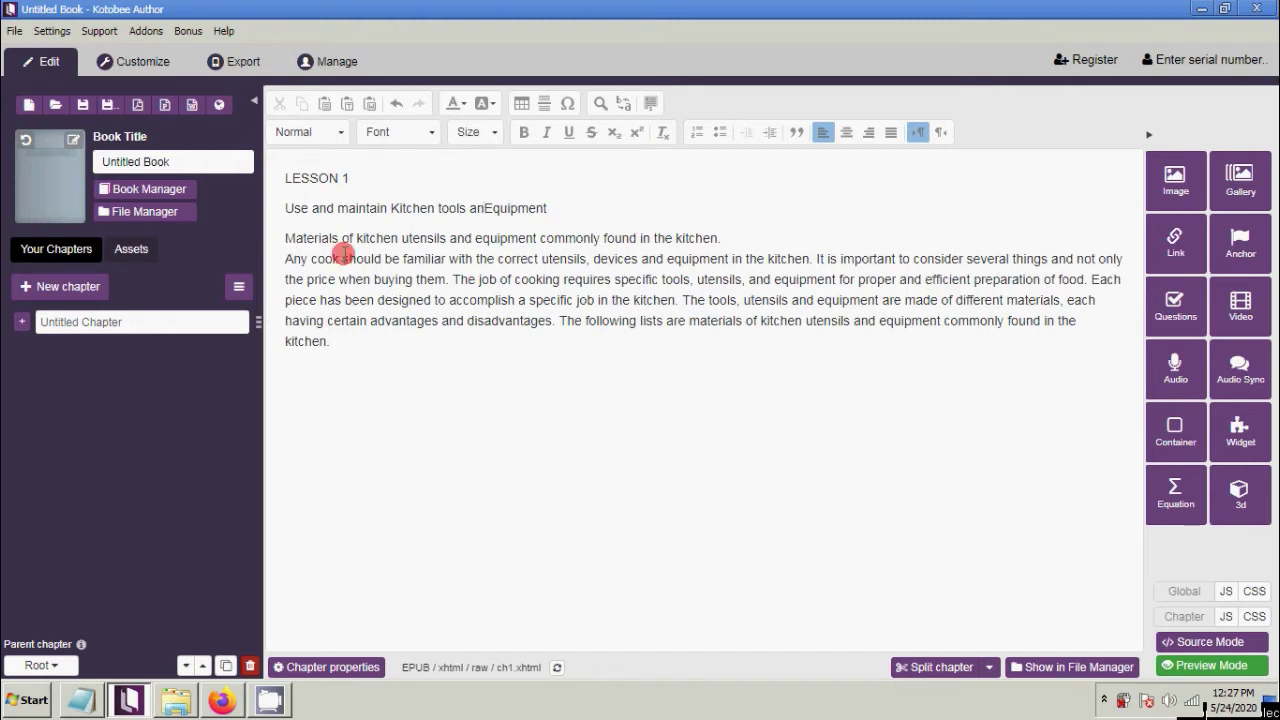
type("d")
On a new line below the paragraph, start an image insertion with role-of-women-in-indian-hospital-4fd151c910-400x225.jpg from the cookery folder
left_click(403, 351)
key("Return")
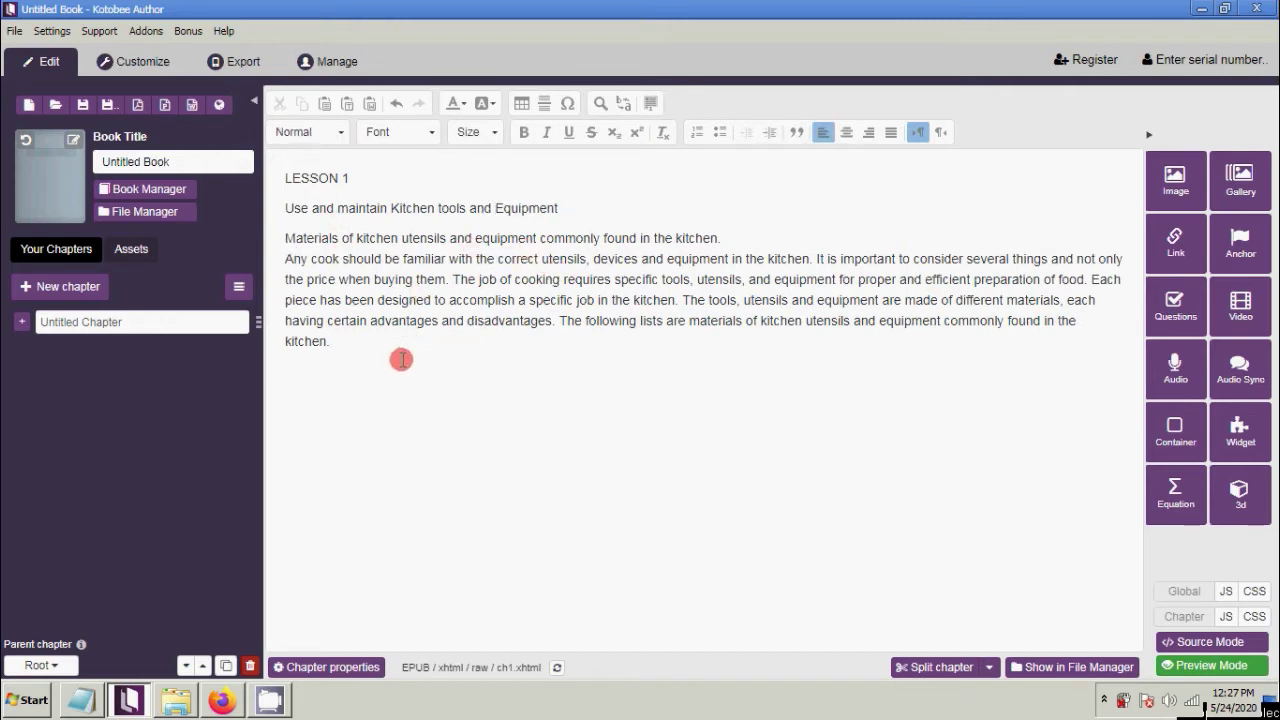
key("BackSpace")
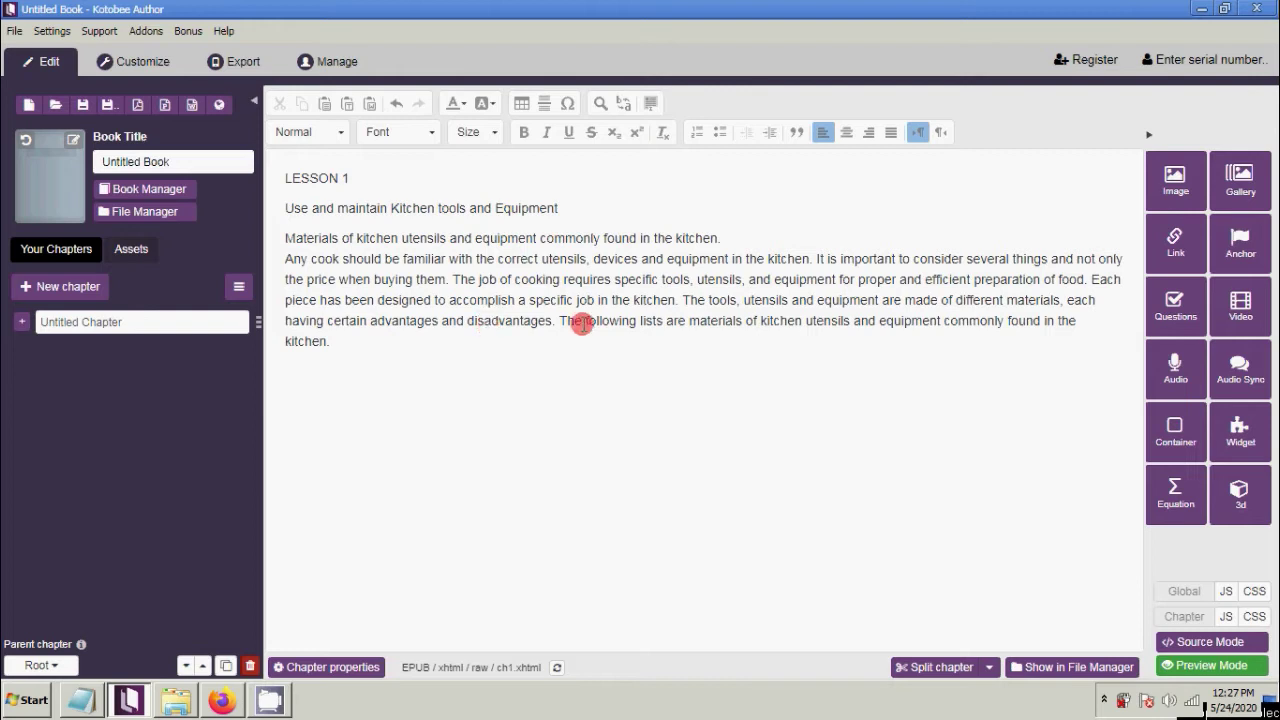
key("Return")
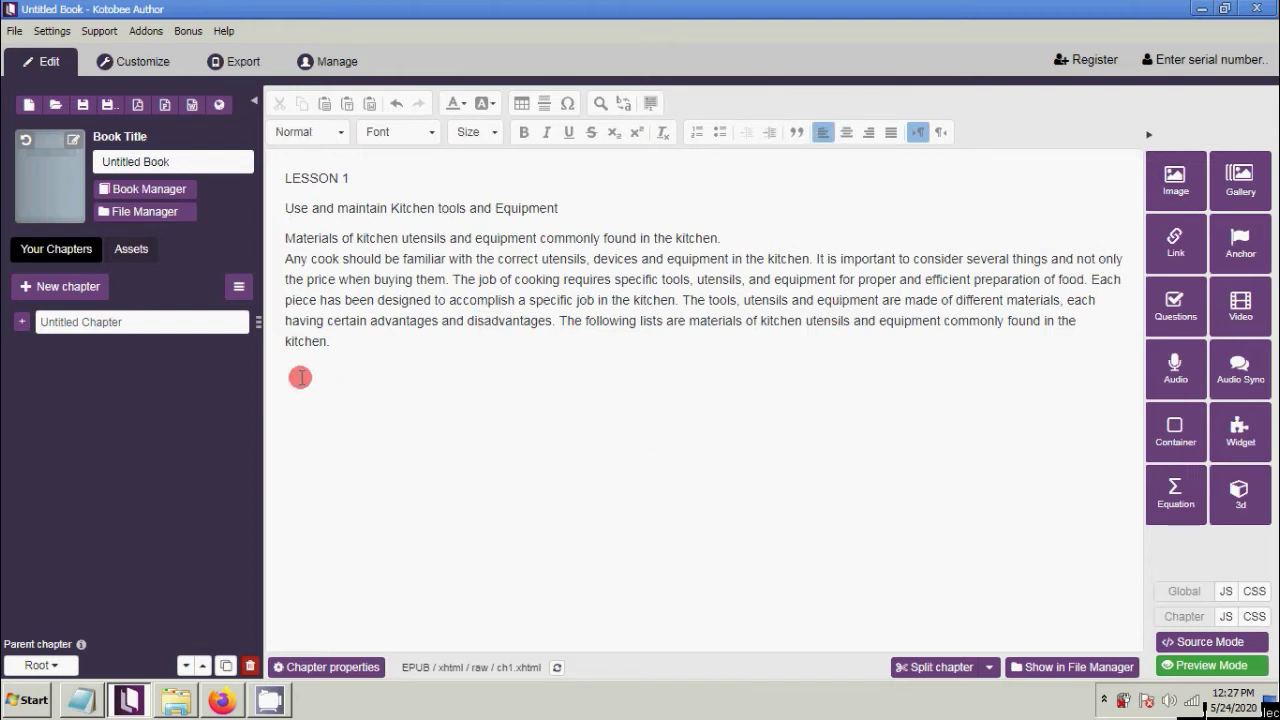
left_click(1180, 188)
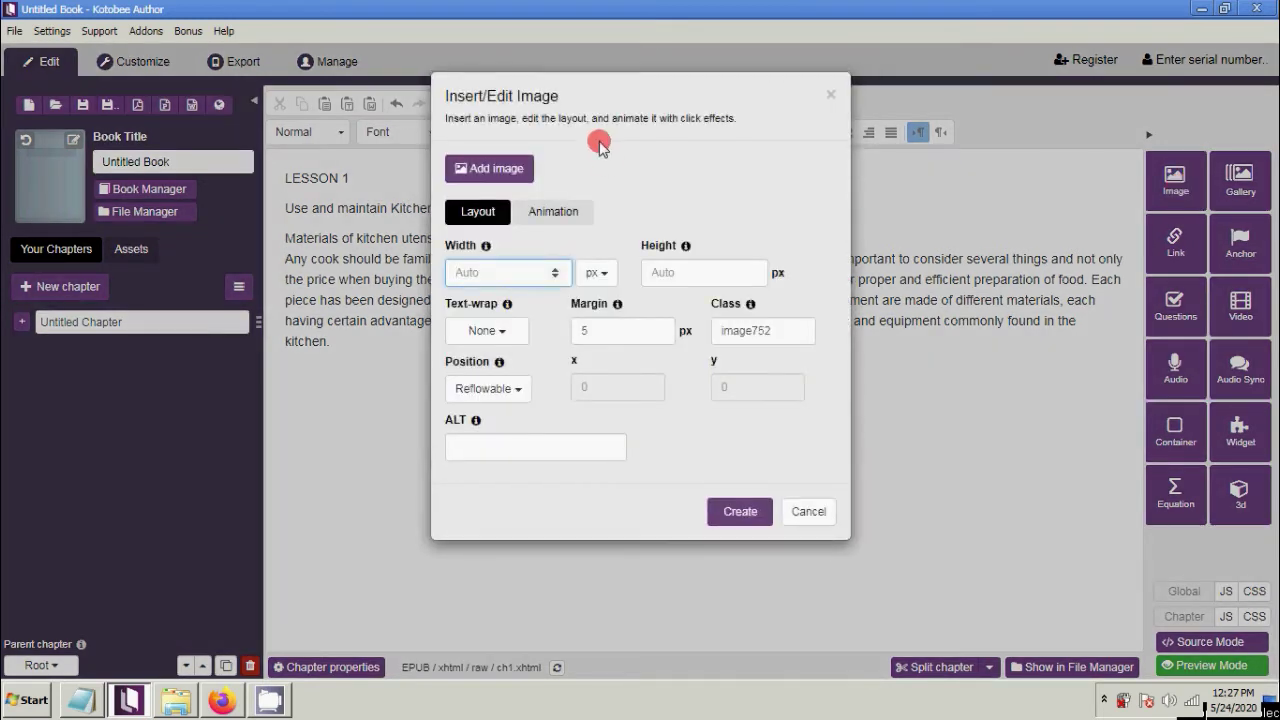
left_click(600, 90)
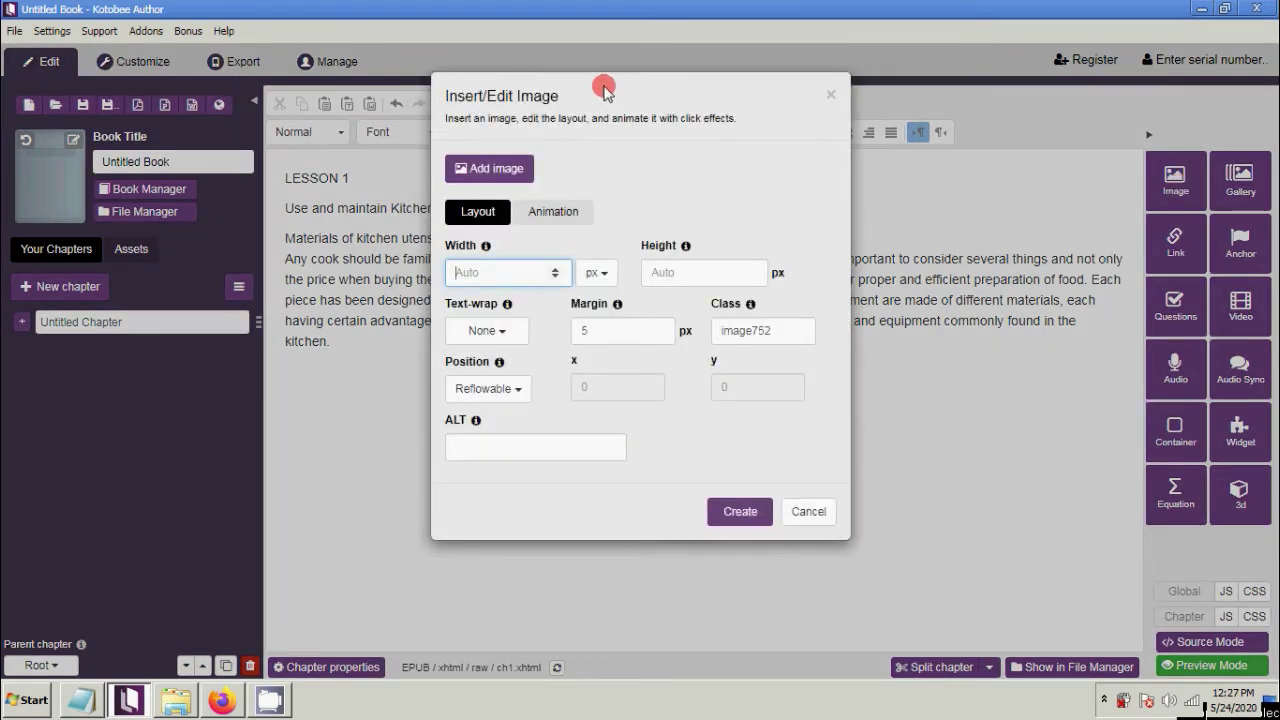
left_click(503, 172)
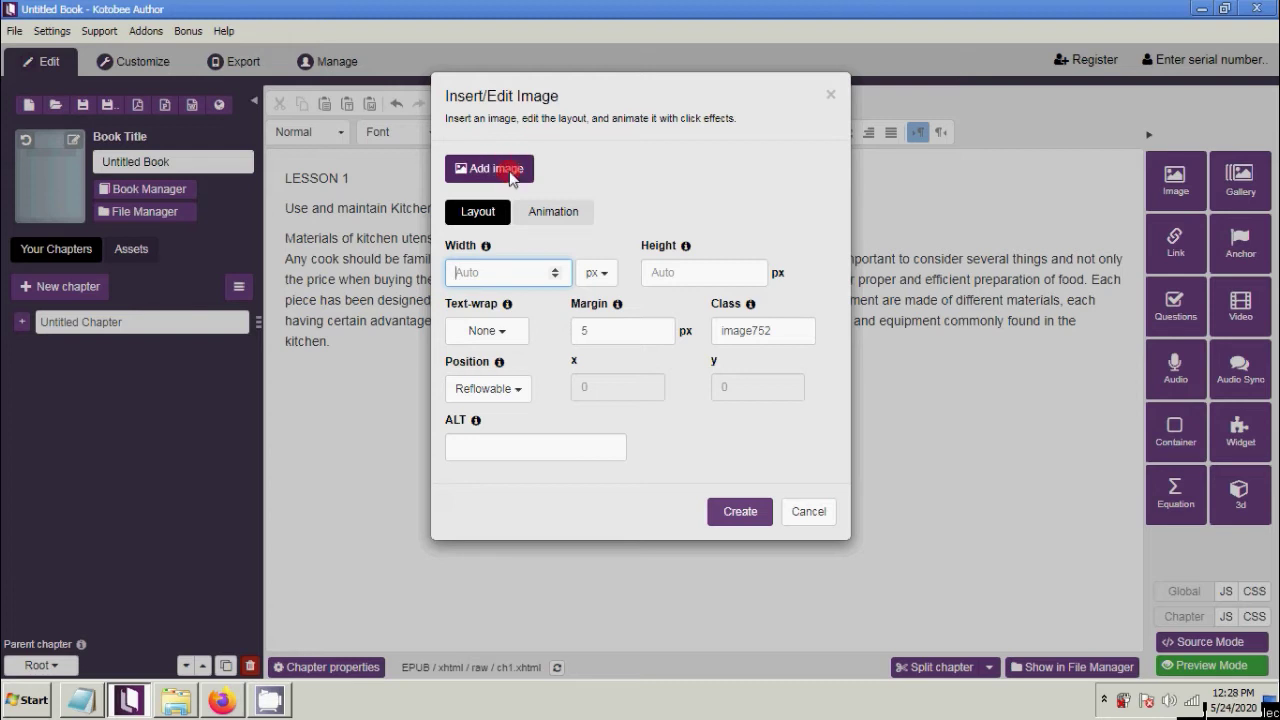
left_click(510, 172)
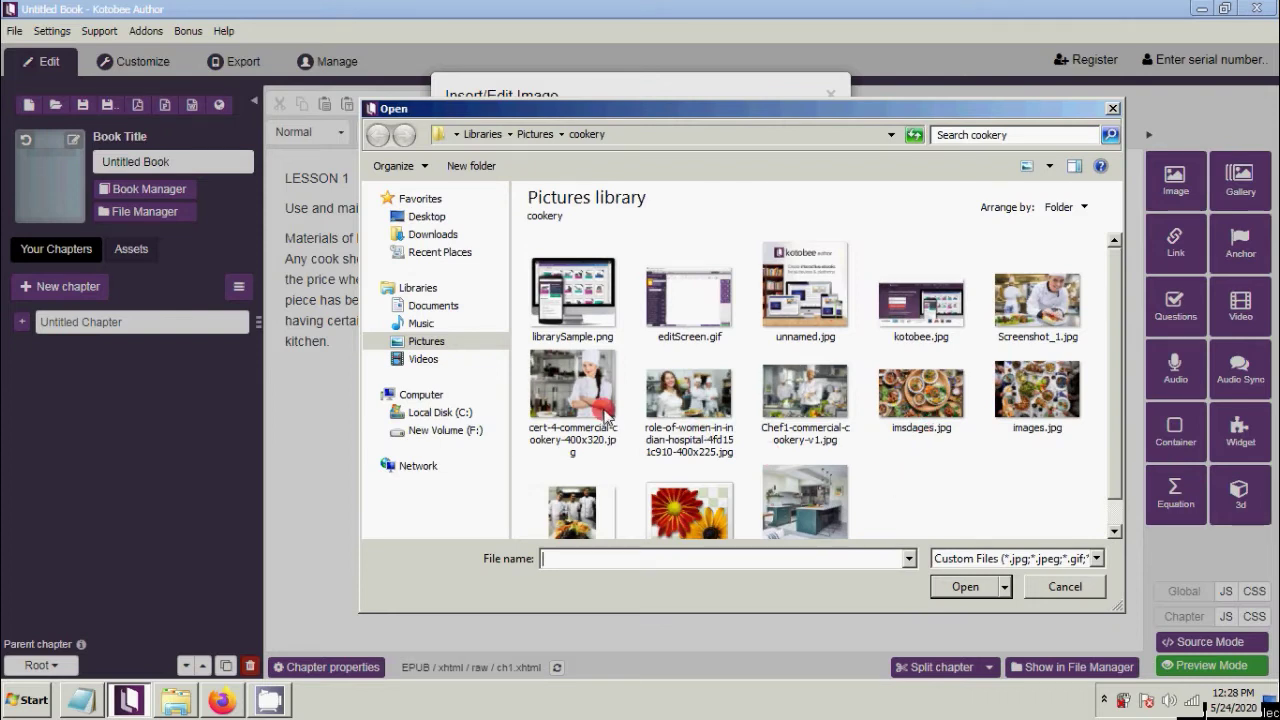
left_click(838, 424)
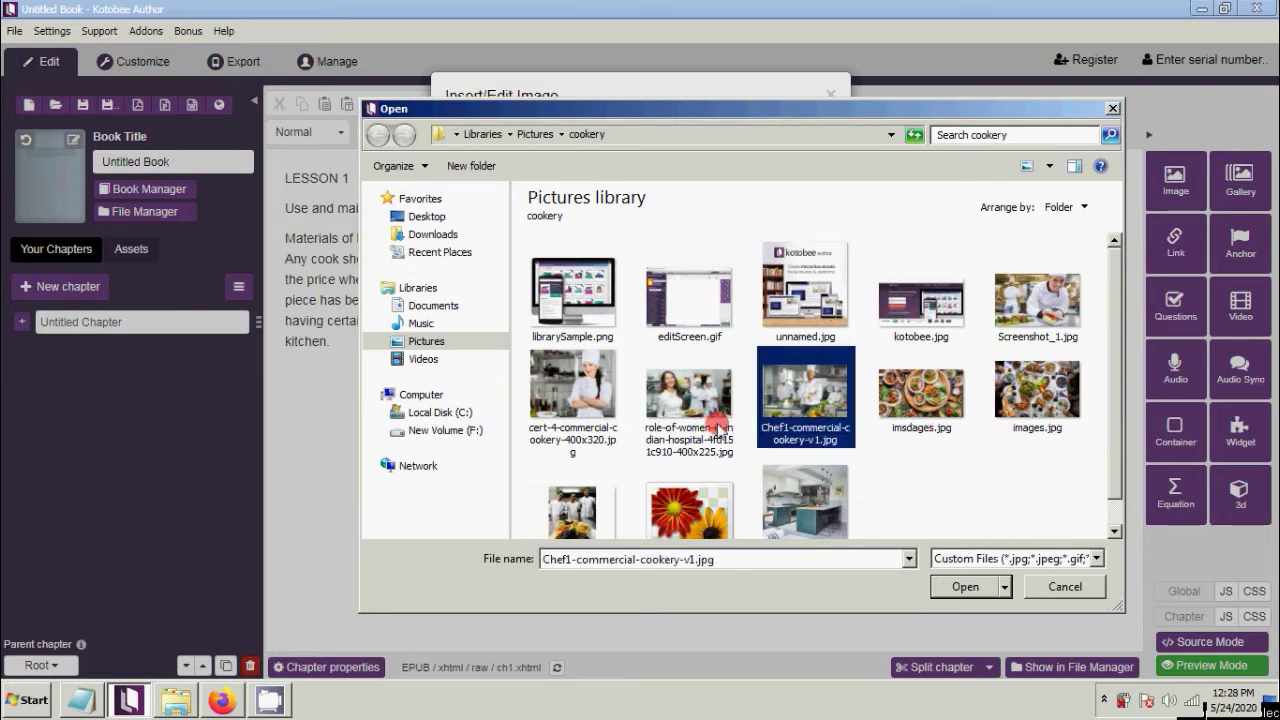
left_click(665, 397)
left_click(963, 586)
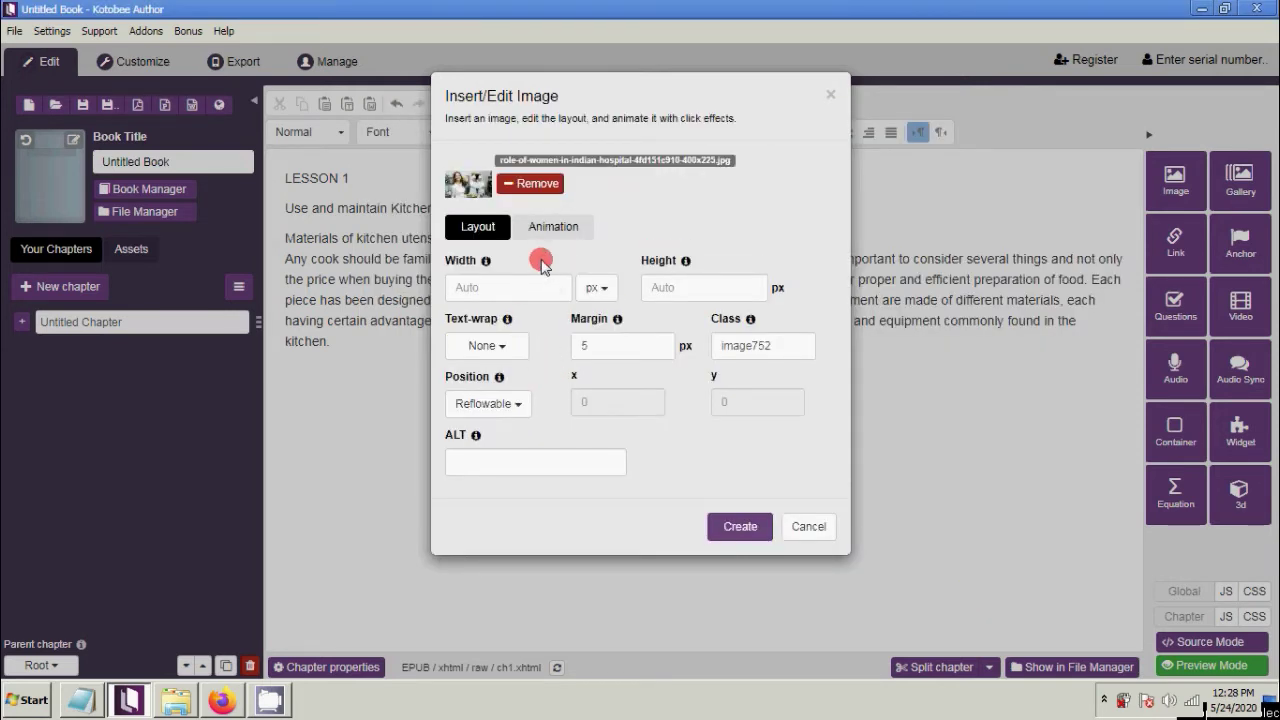
Set the image width to 40 % and create the image in the chapter
left_click(602, 292)
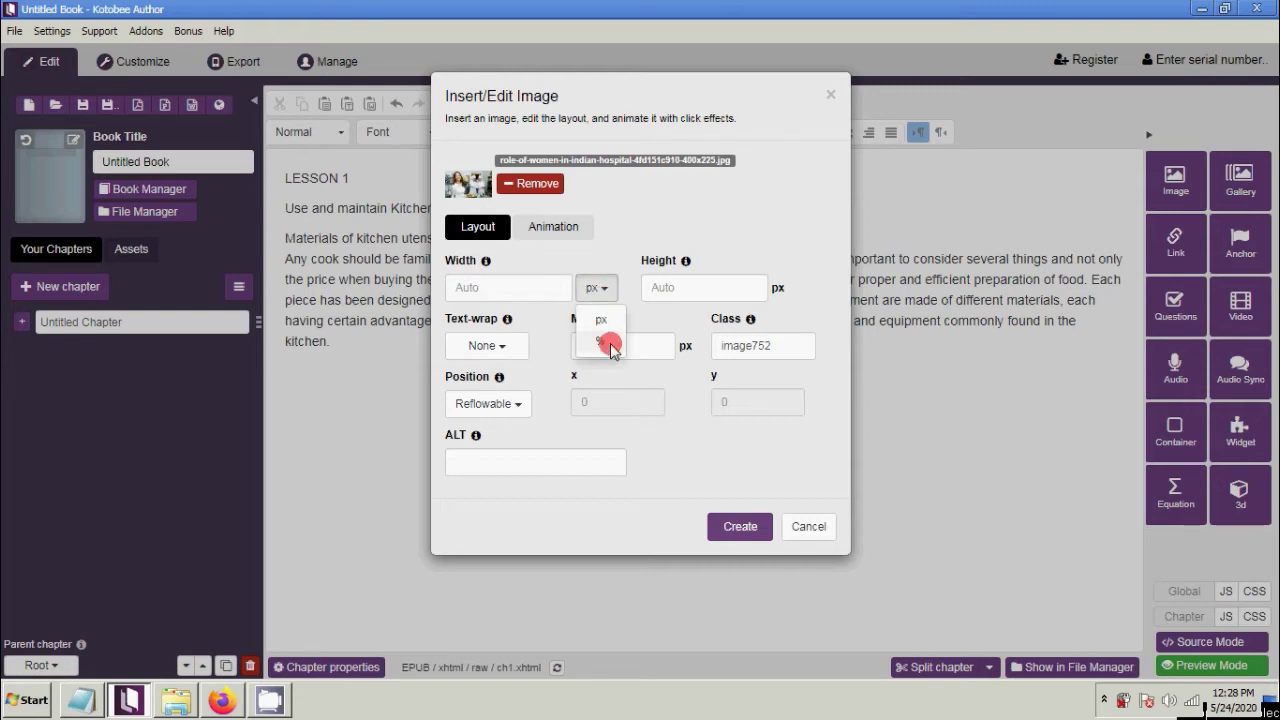
left_click(607, 343)
left_click(502, 289)
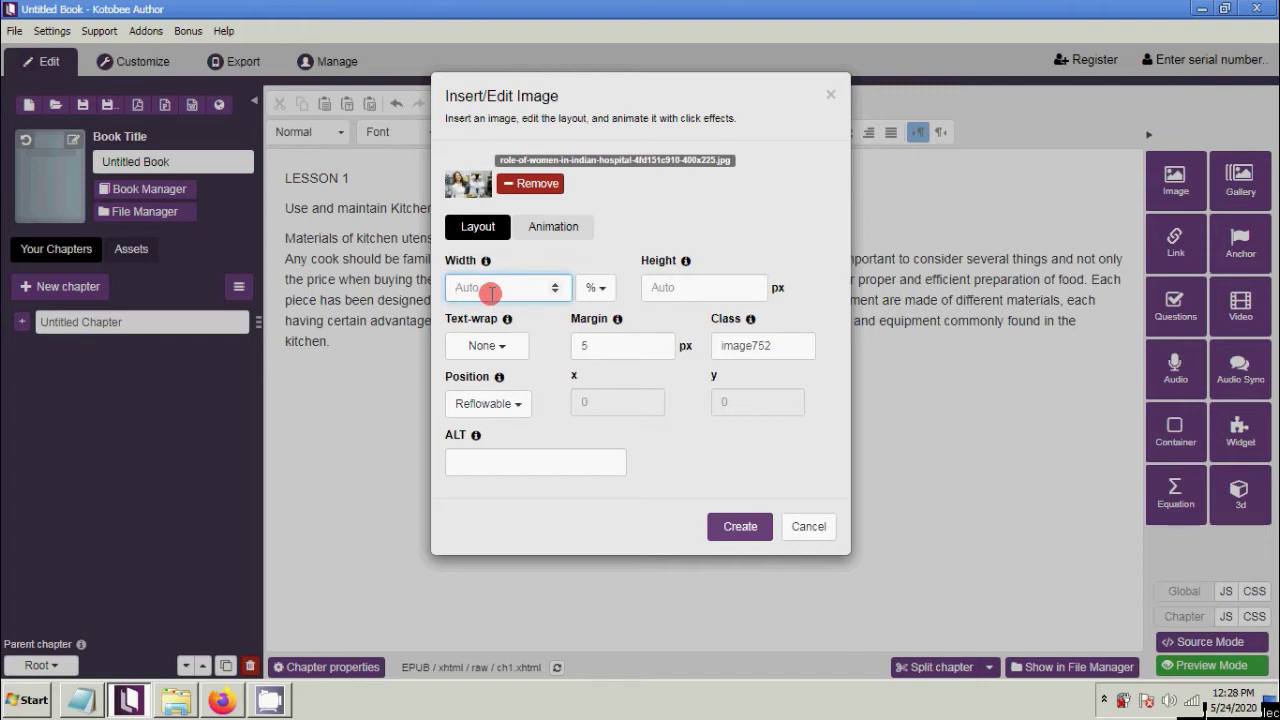
type("40")
left_click(738, 527)
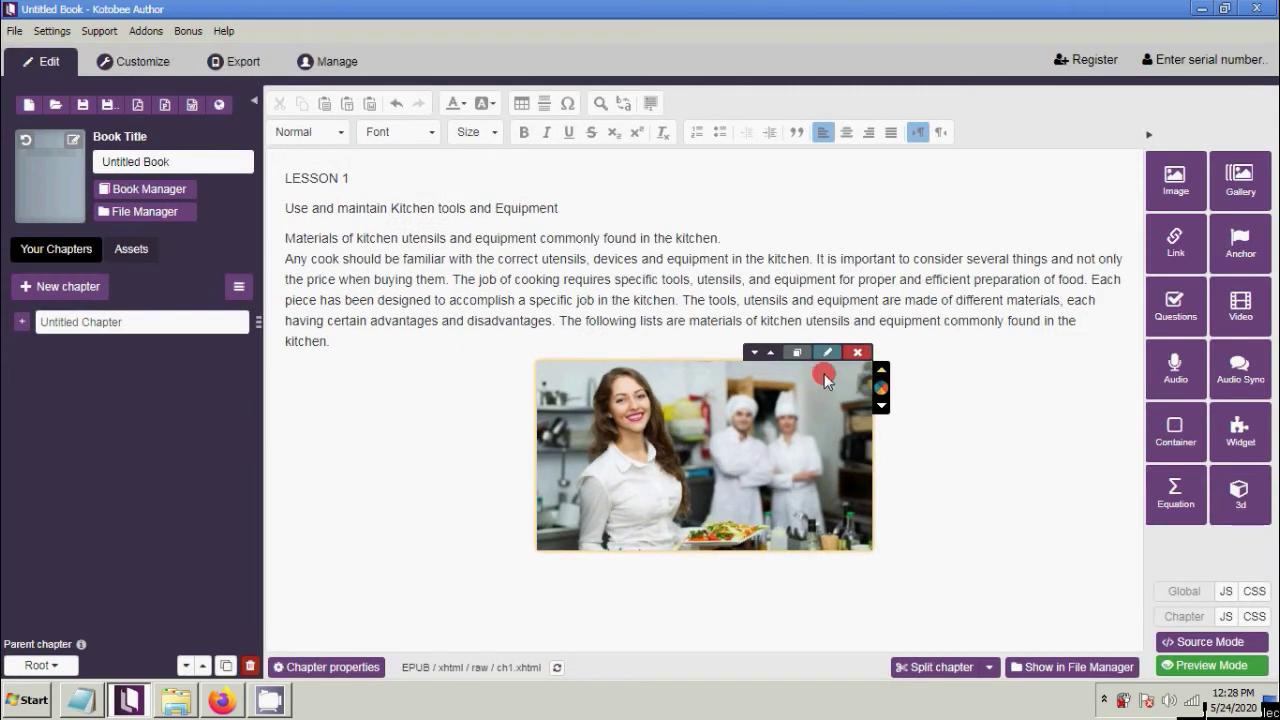
Change the inserted kitchen image's width to 30 %
left_click(818, 410)
left_click(836, 353)
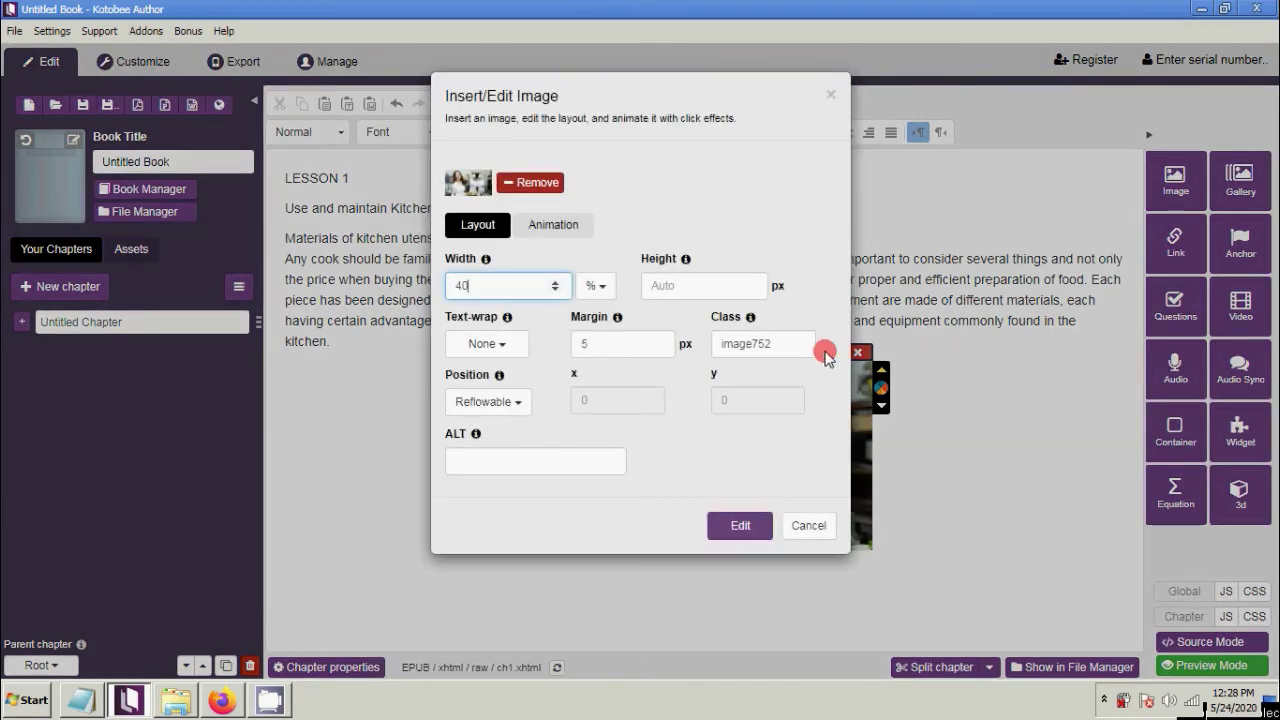
left_click_drag(494, 291, 445, 290)
type("30")
left_click(738, 525)
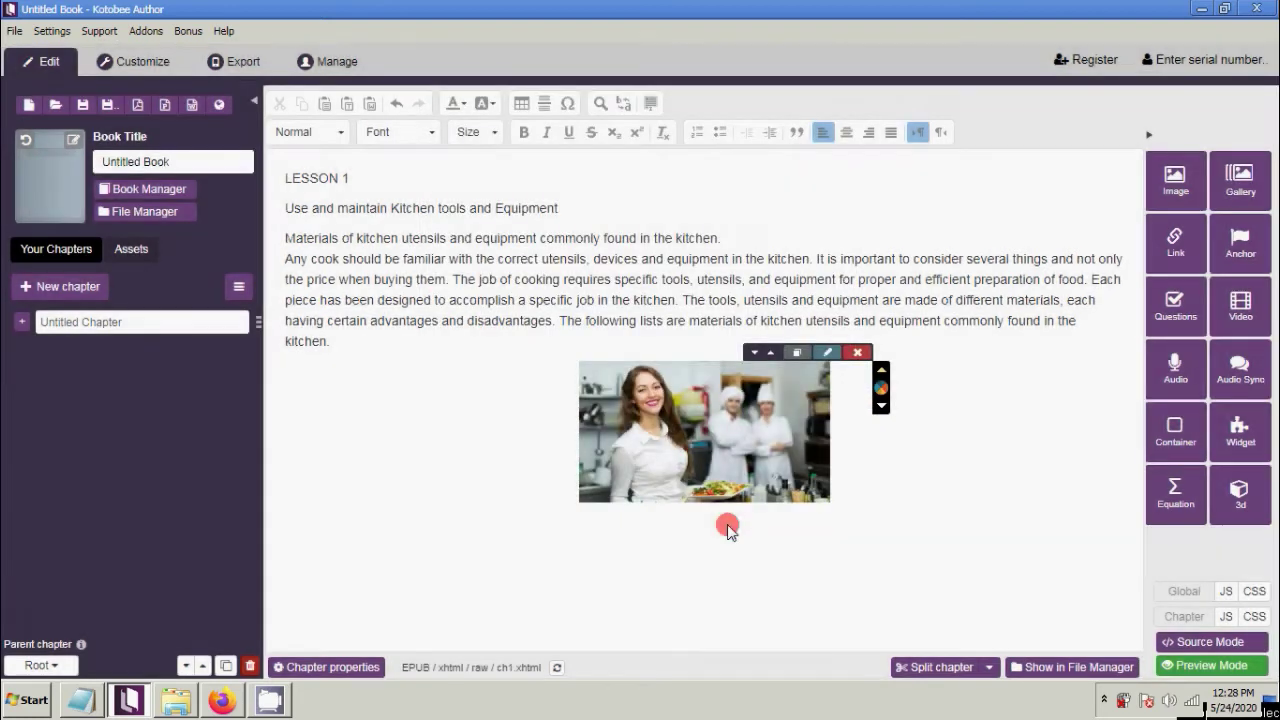
Set the kitchen image's width to 50 % and apply the edit
left_click(784, 355)
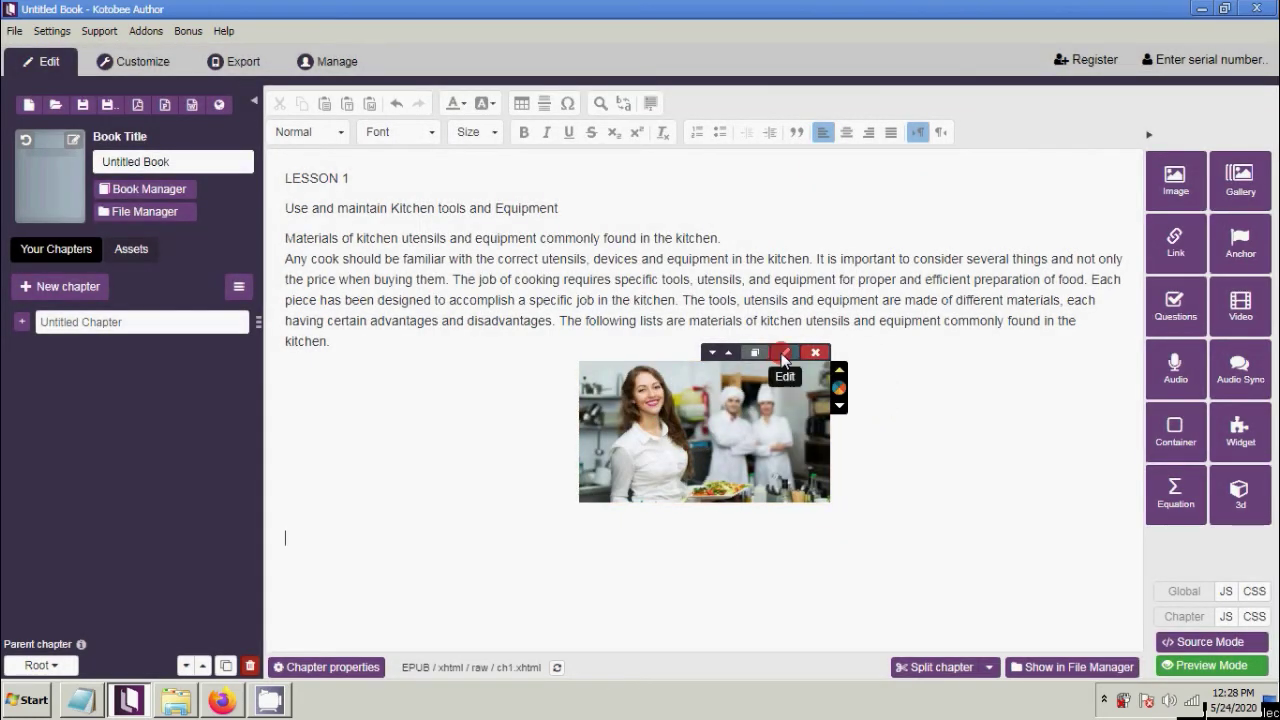
left_click_drag(463, 288, 412, 283)
type("50")
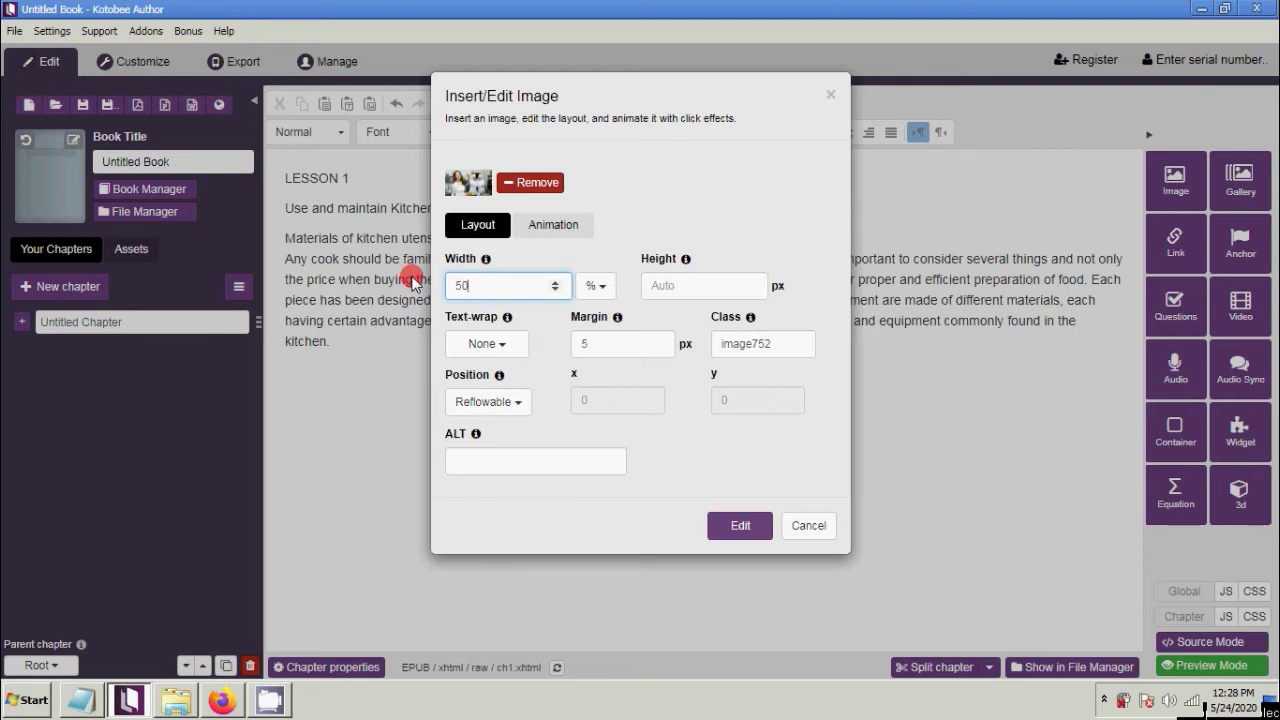
left_click(727, 525)
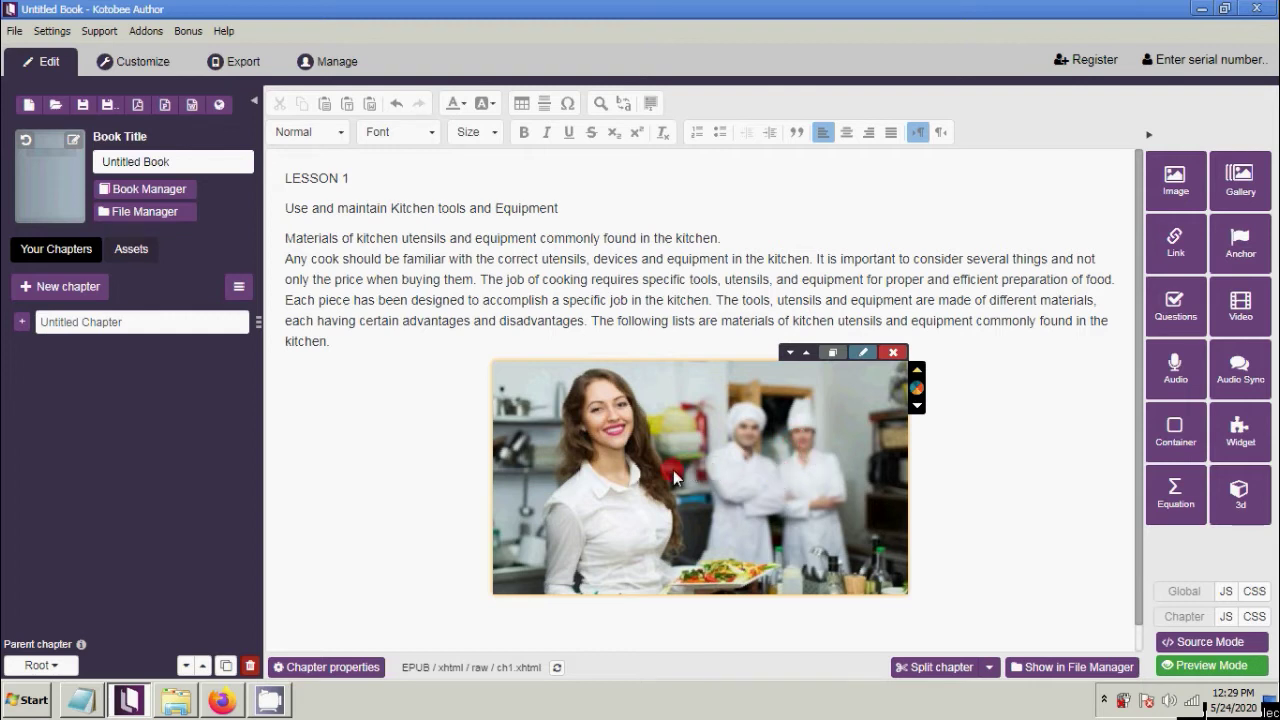
left_click(421, 428)
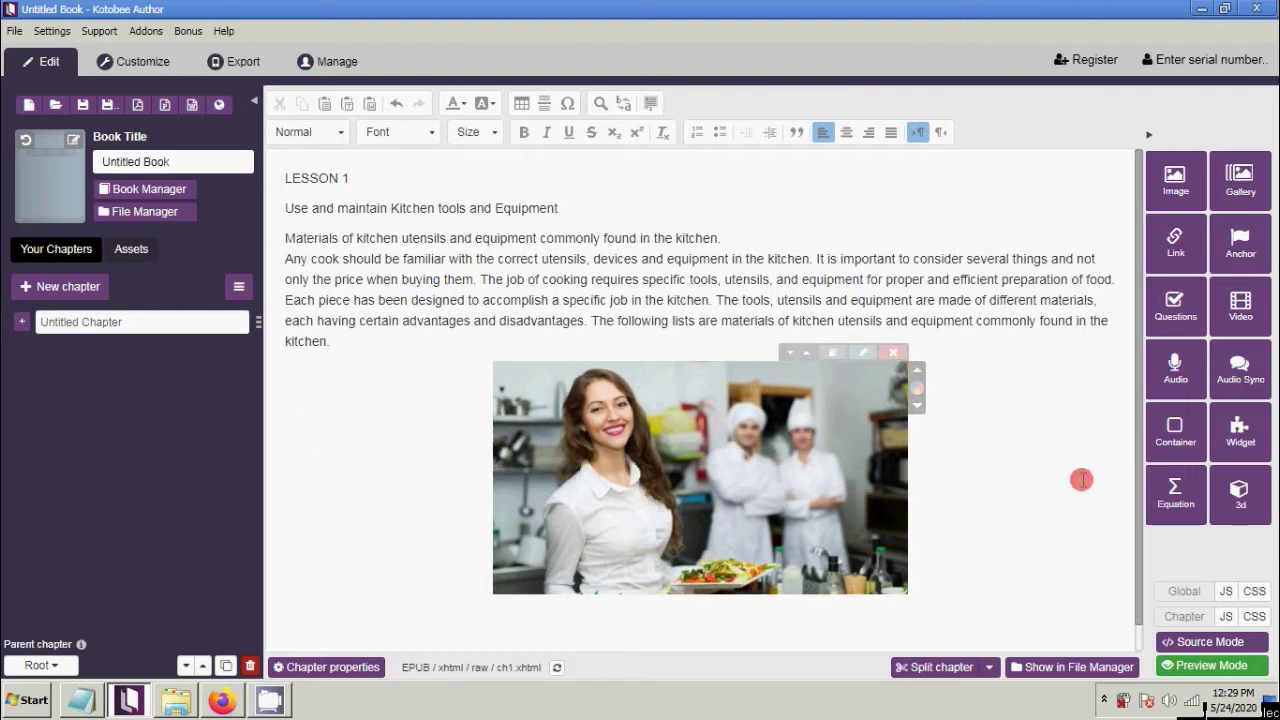
Set the kitchen image's text wrap to Push left and apply the edit
left_click(826, 479)
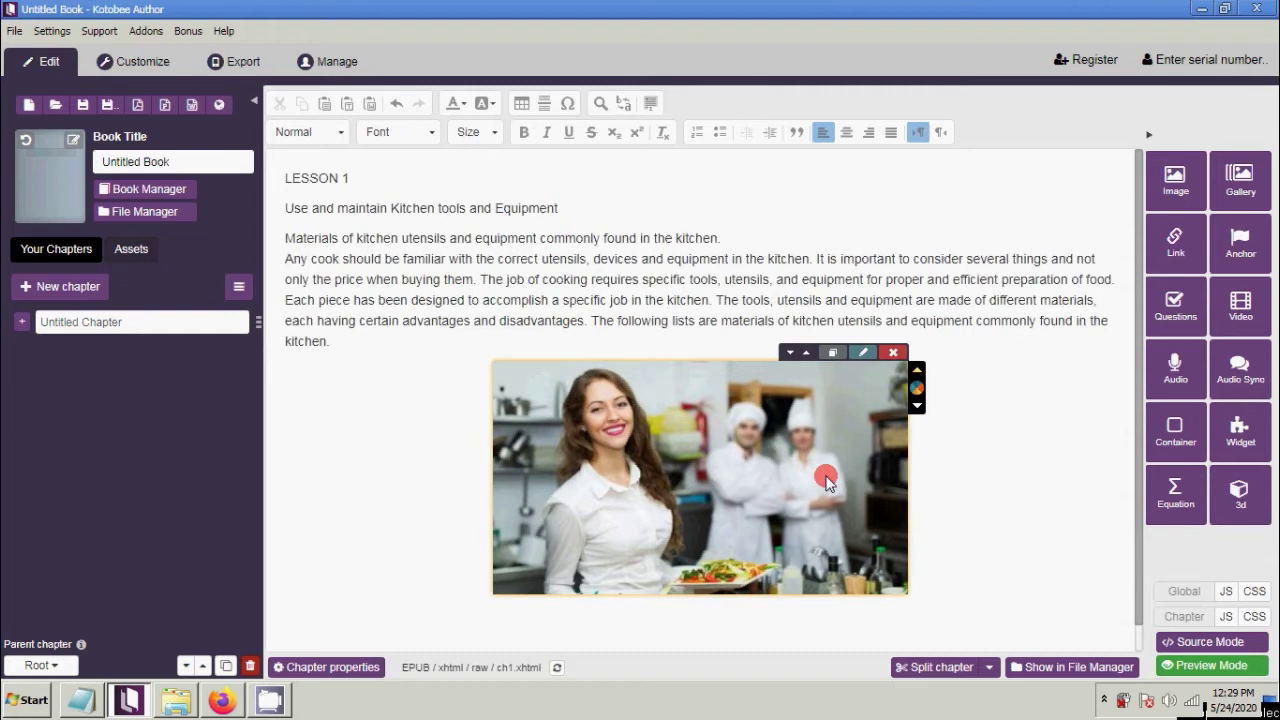
left_click(865, 355)
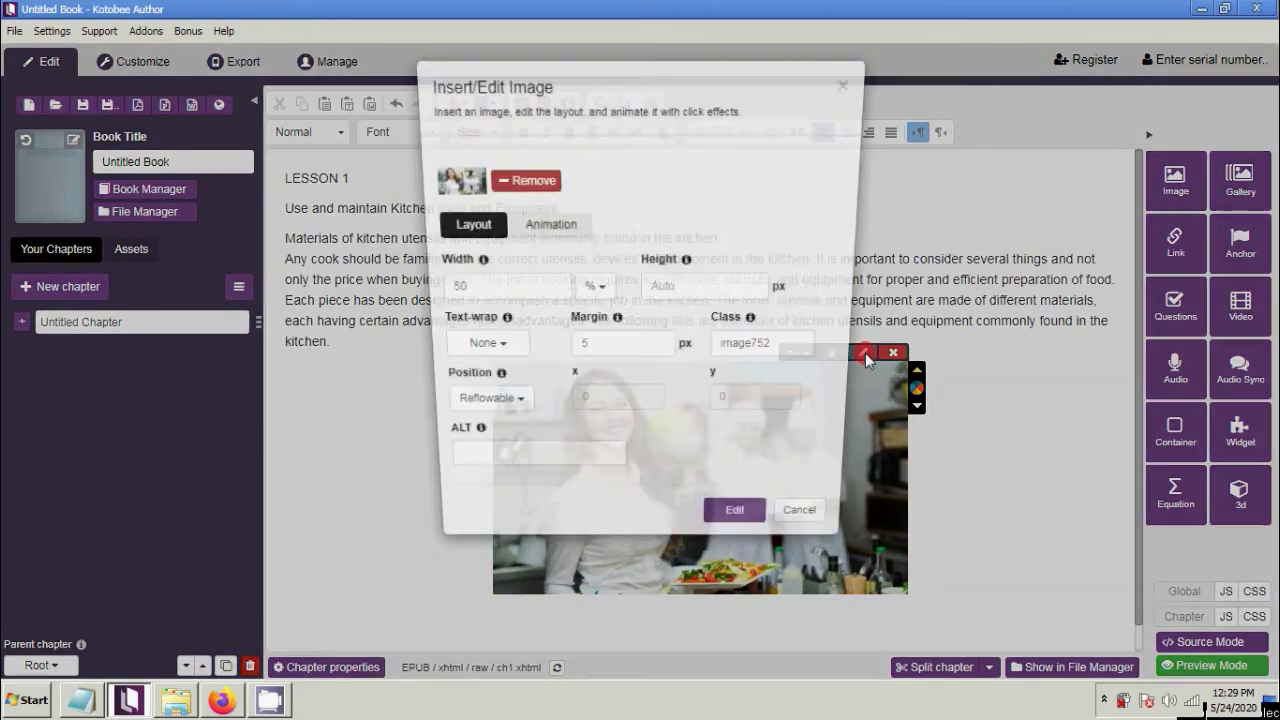
left_click(513, 346)
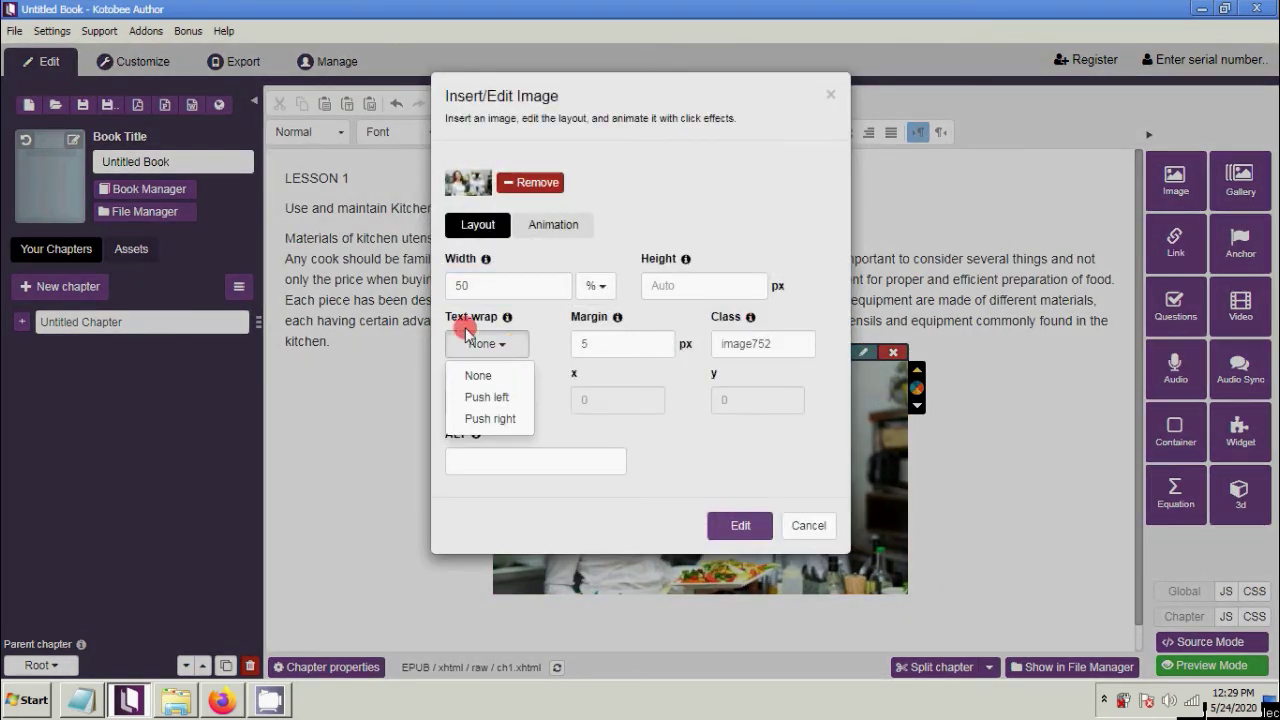
left_click(510, 400)
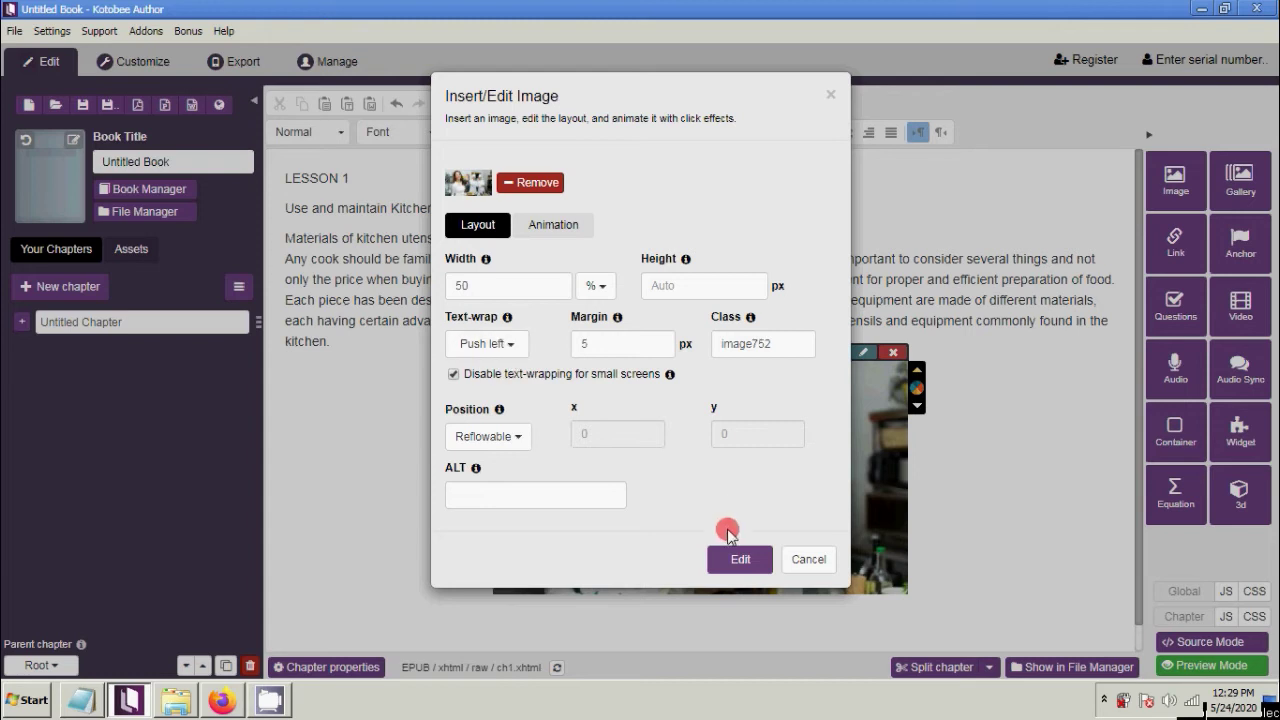
left_click(737, 561)
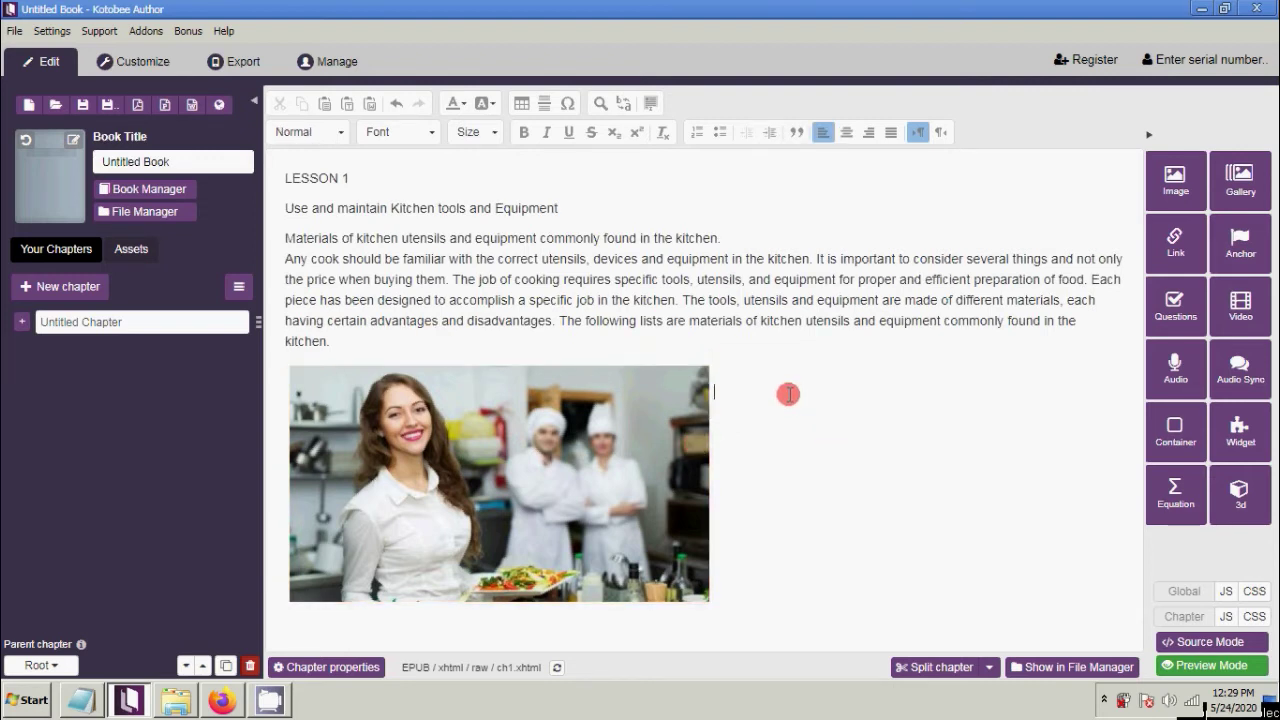
Enter six separate lines of filler text beside the image, from "asdashdjkashjhasjdfa" to "sdnfksdnfksndfjknfsdgvasdf"
type("asdashdjkashjhasjdfa")
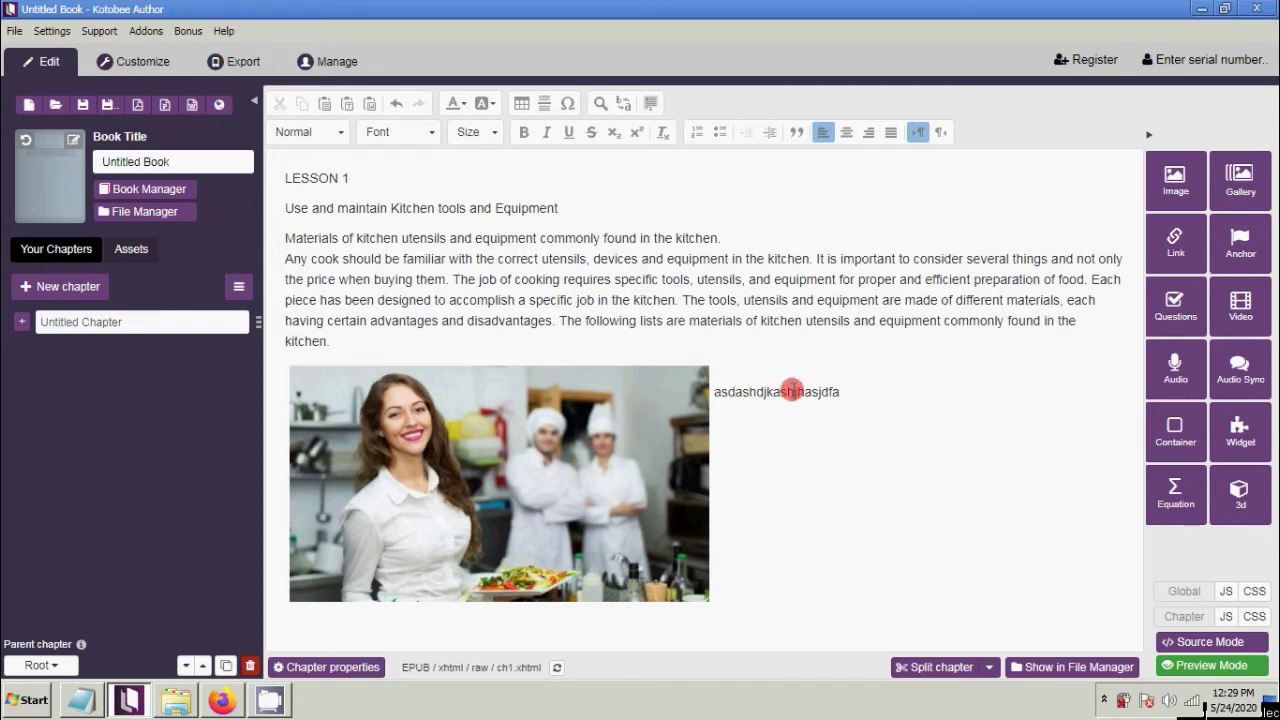
key("Return")
type("sdfndskjfnjkdsnfjkds")
key("Return")
type("sdfknsdkjfnkdjssdf")
key("Return")
type("sdfnskdnfksdnfksndfknsdf")
key("Return")
type("slkndfvklsdnvlknsdfvnlsdf")
key("Return")
type("sdnfksdnfksndfjknfsdgvasdf")
key("Return")
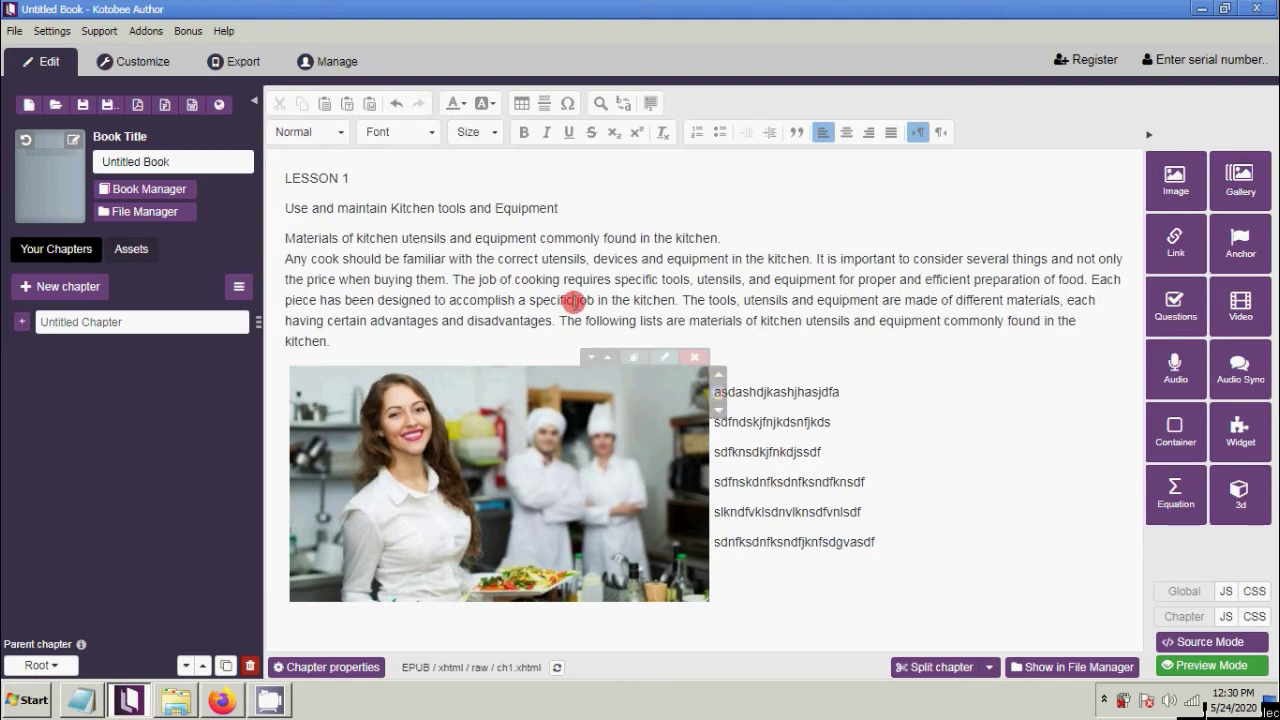
Highlight the word "kitchen" in the "Materials of kitchen utensils" line with a yellow background
left_click(800, 315)
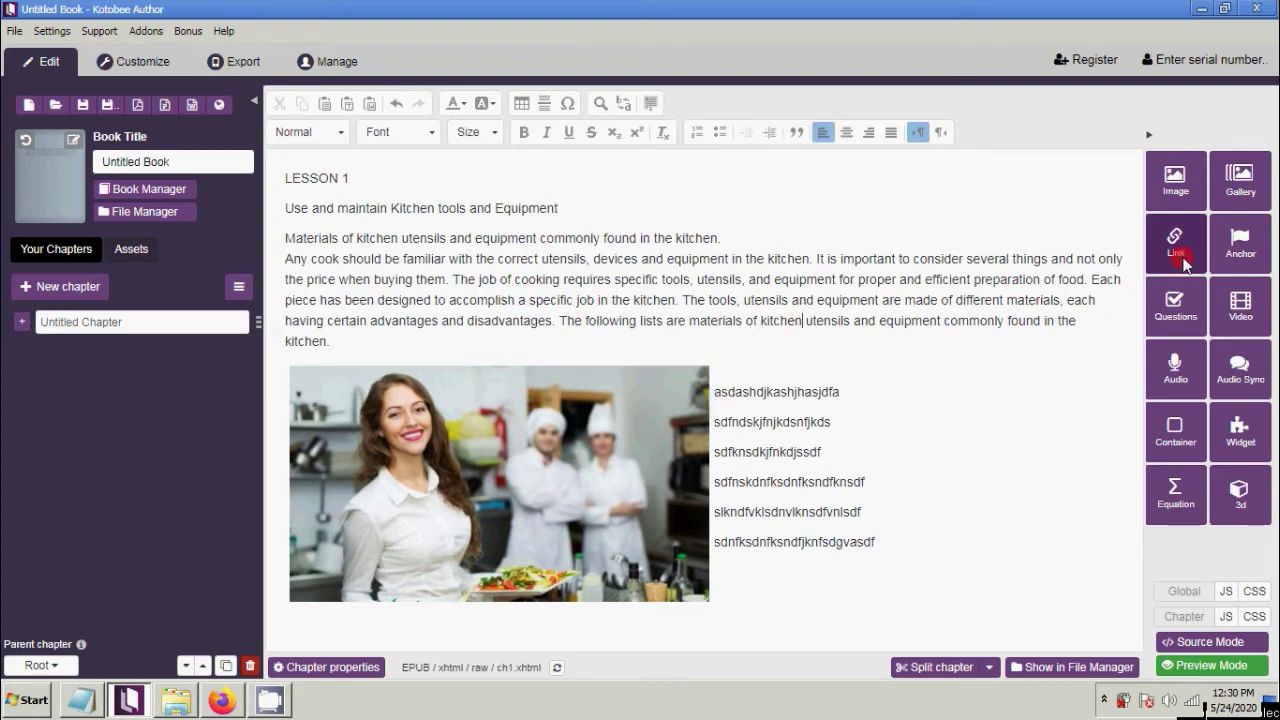
left_click(434, 283)
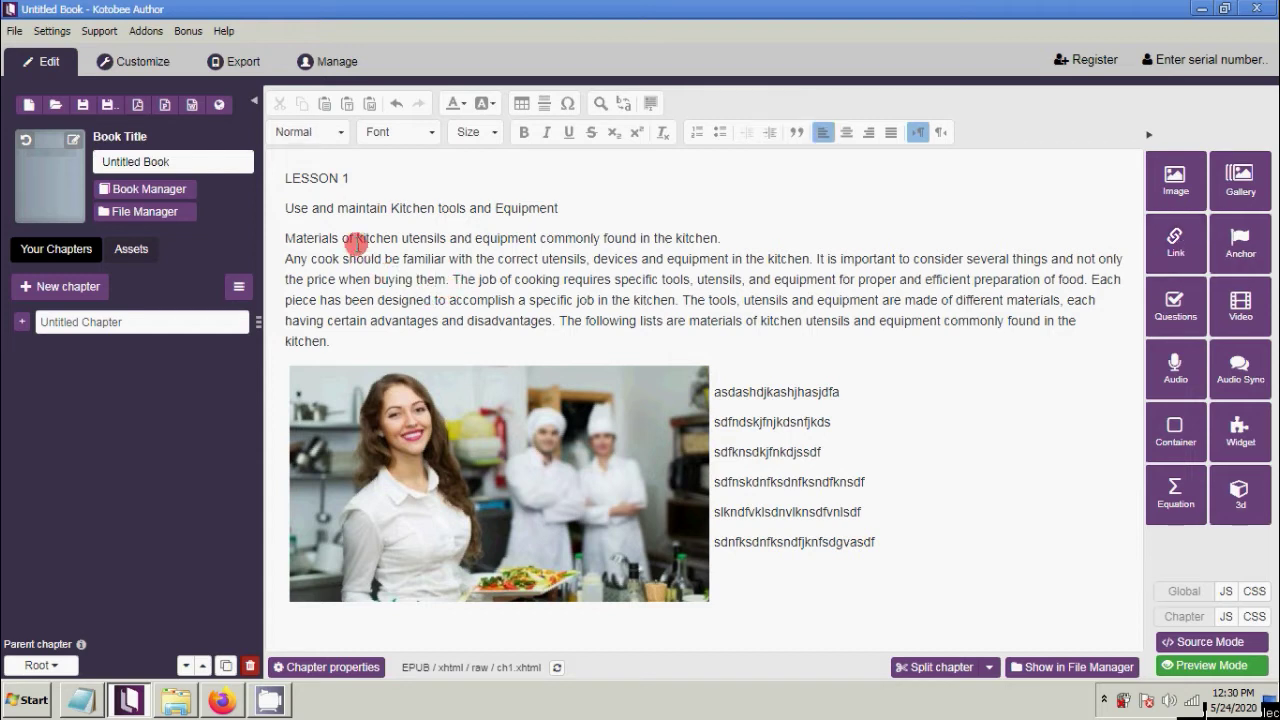
left_click_drag(373, 238, 400, 240)
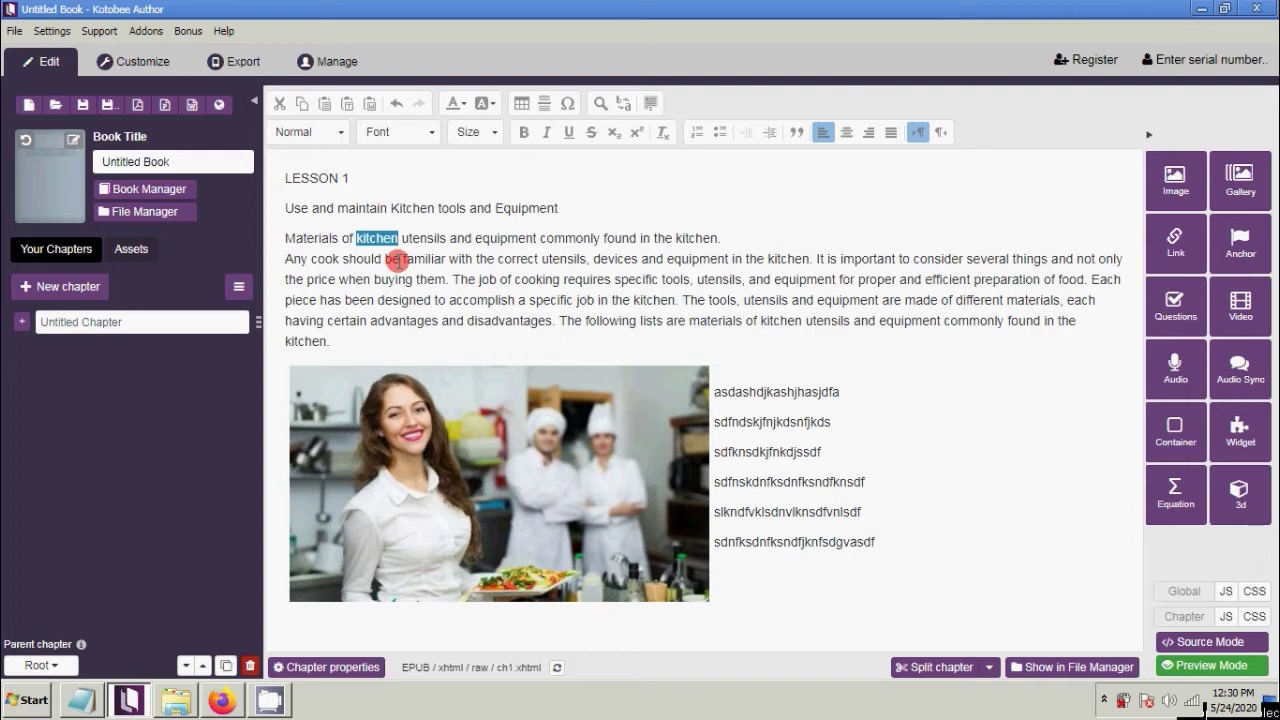
left_click(376, 251)
left_click_drag(362, 238, 399, 240)
left_click(495, 106)
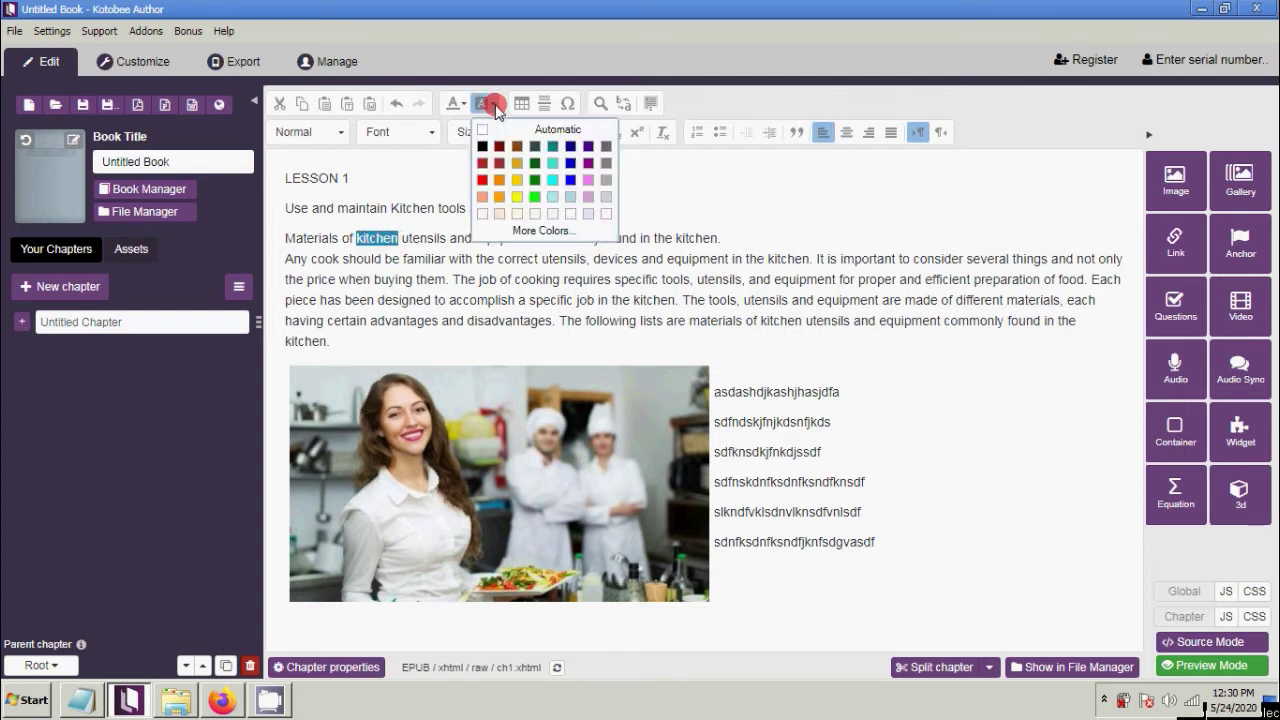
left_click(517, 204)
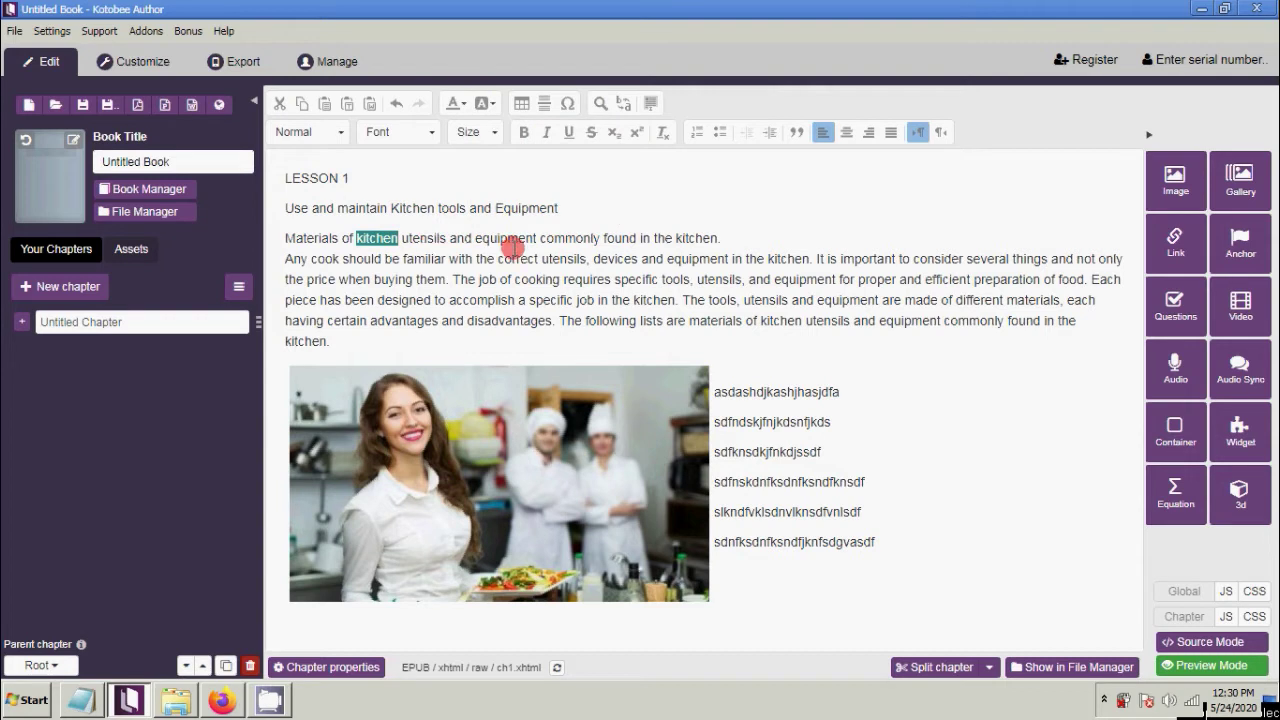
Link the highlighted word "kitchen" to a text popup message containing the kitchen definition copied from cook.txt in Notepad
left_click(1175, 245)
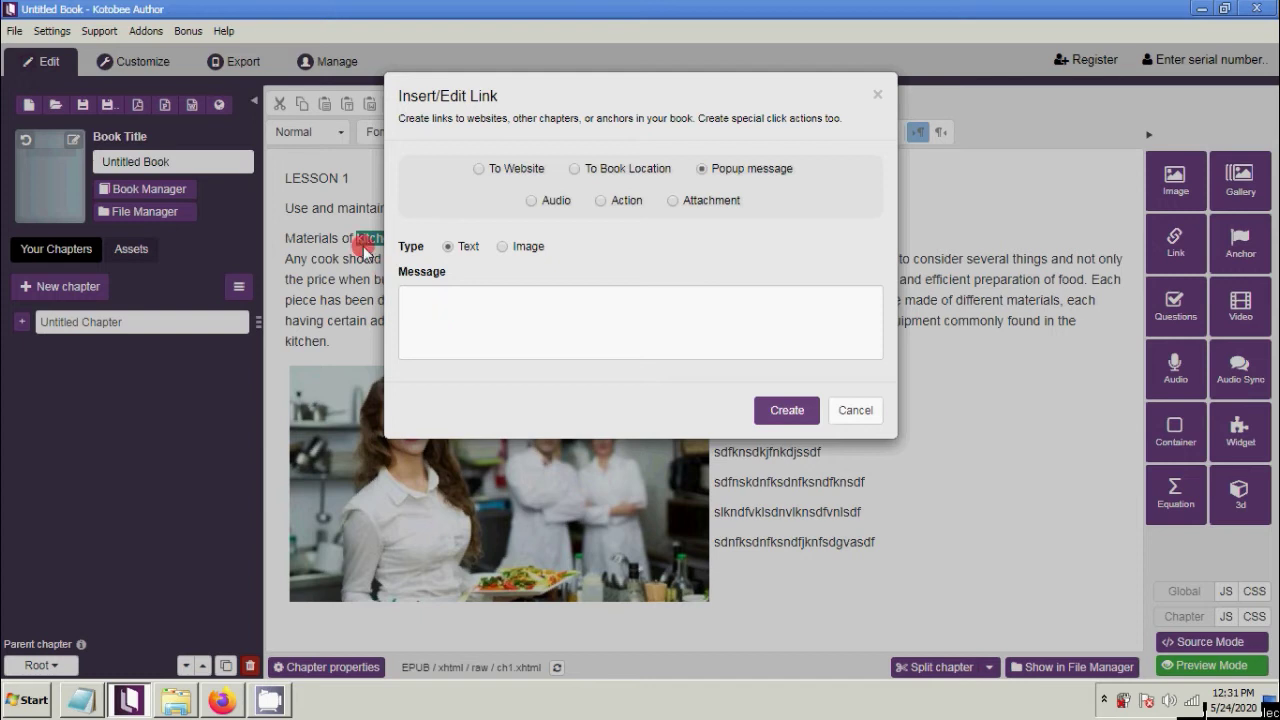
left_click(434, 299)
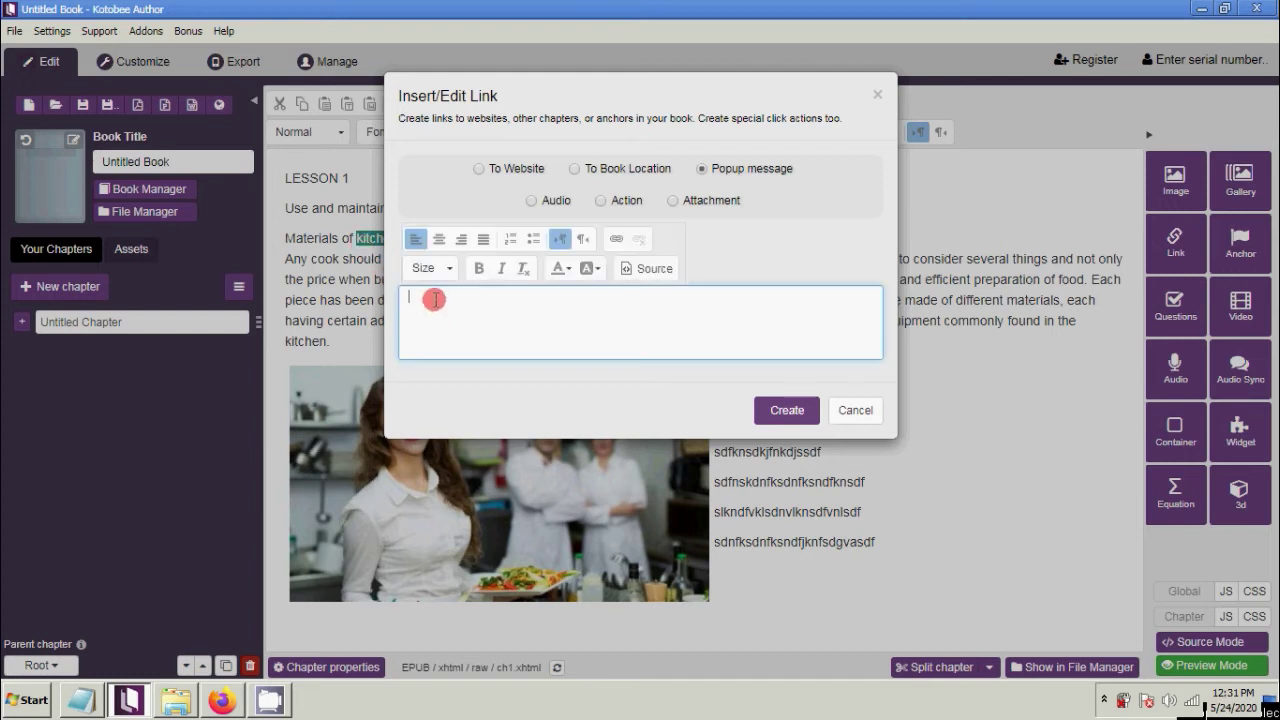
left_click(85, 700)
left_click_drag(575, 620, 478, 601)
key("ctrl+c")
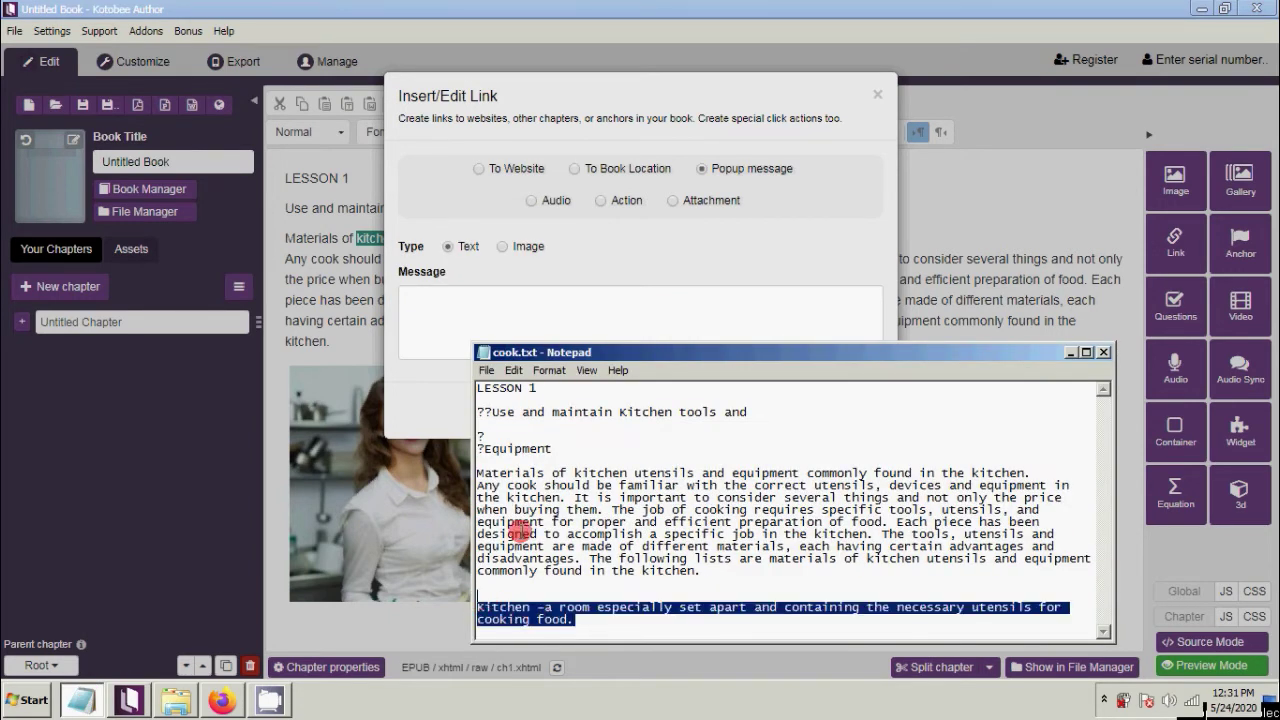
left_click(453, 310)
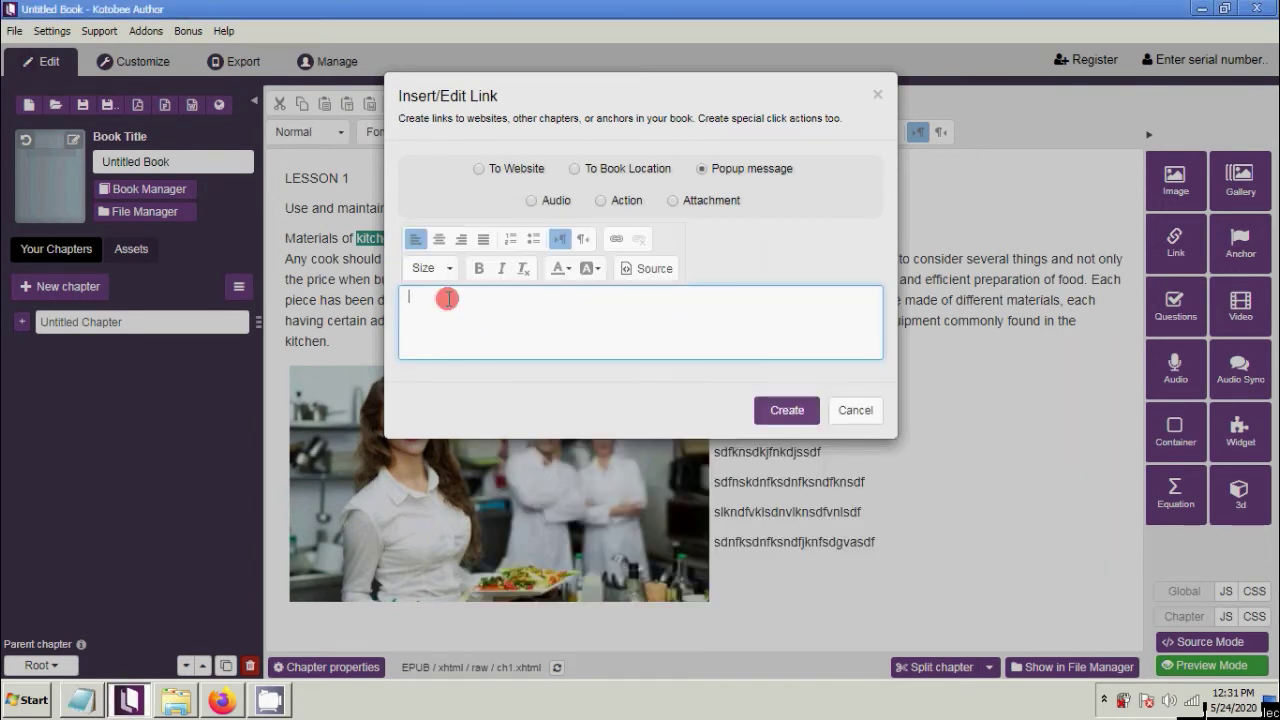
key("ctrl+v")
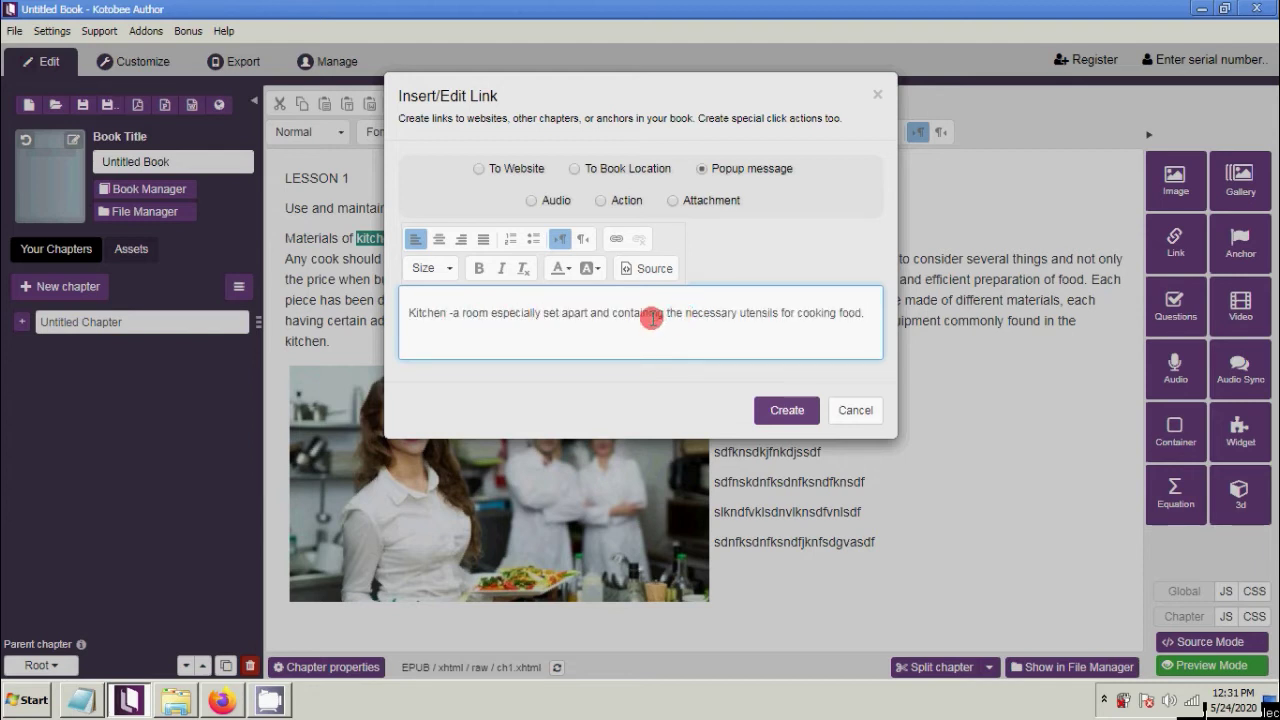
left_click(787, 412)
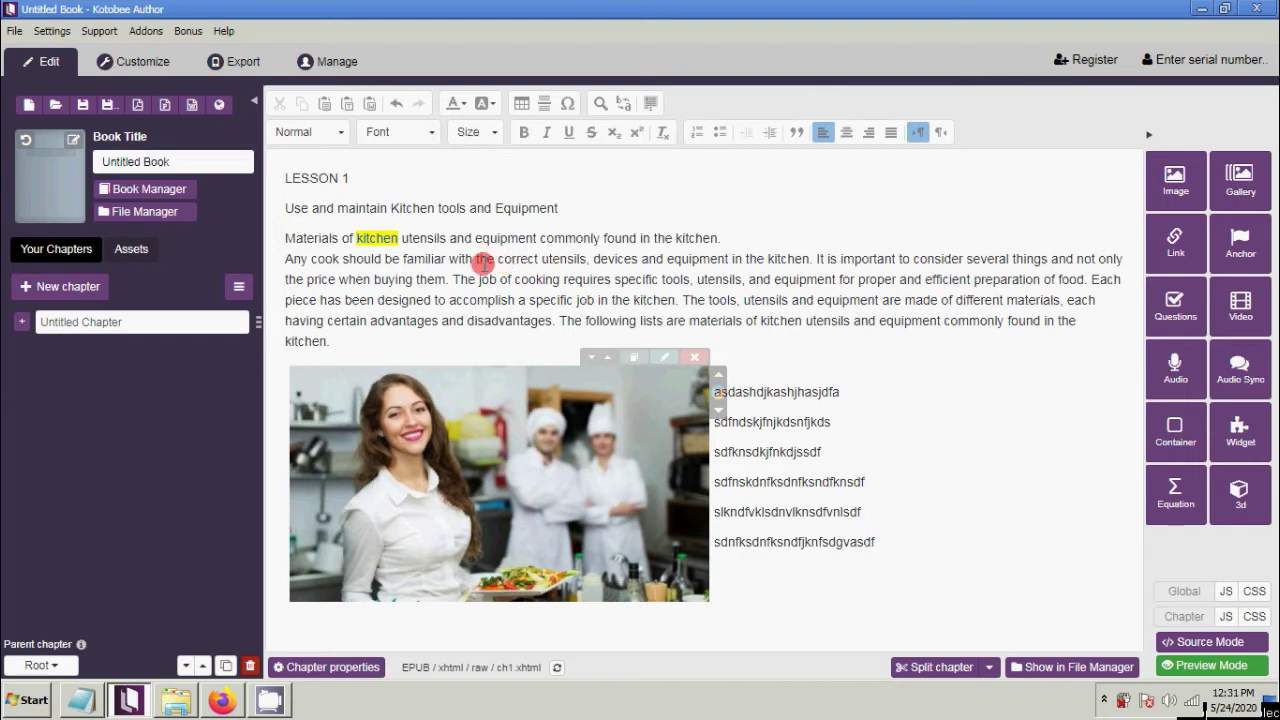
left_click(478, 275)
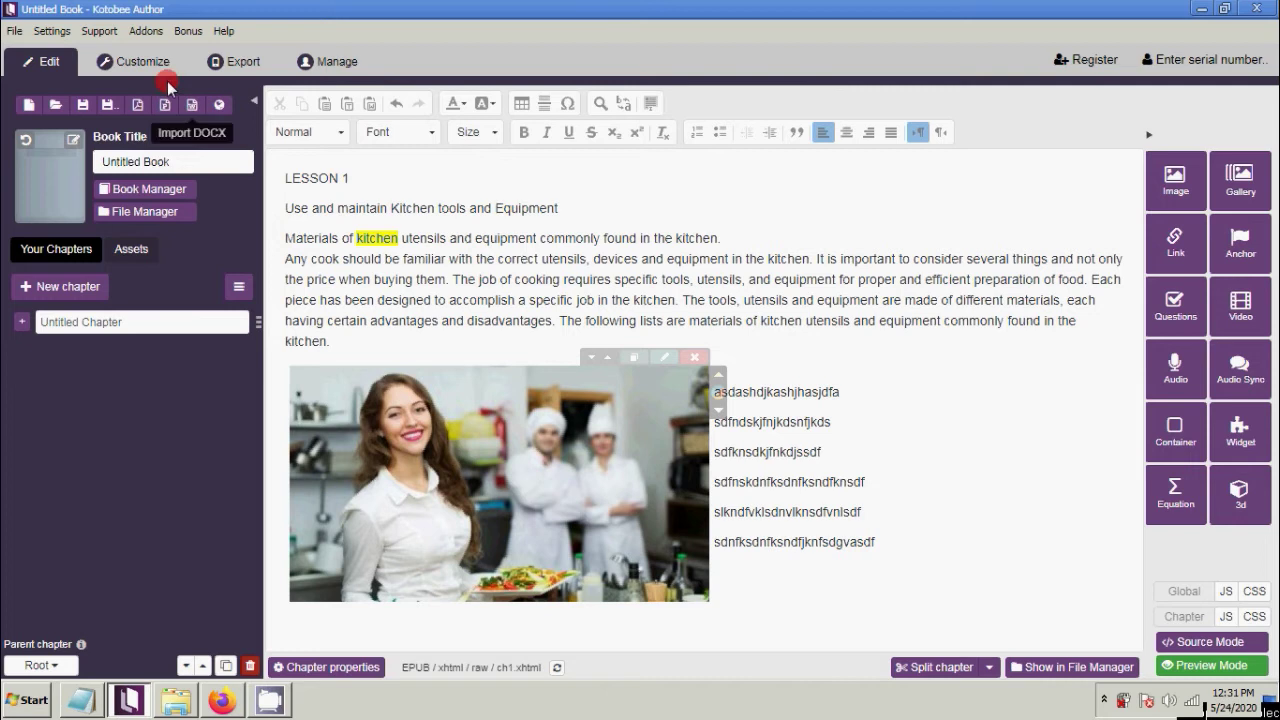
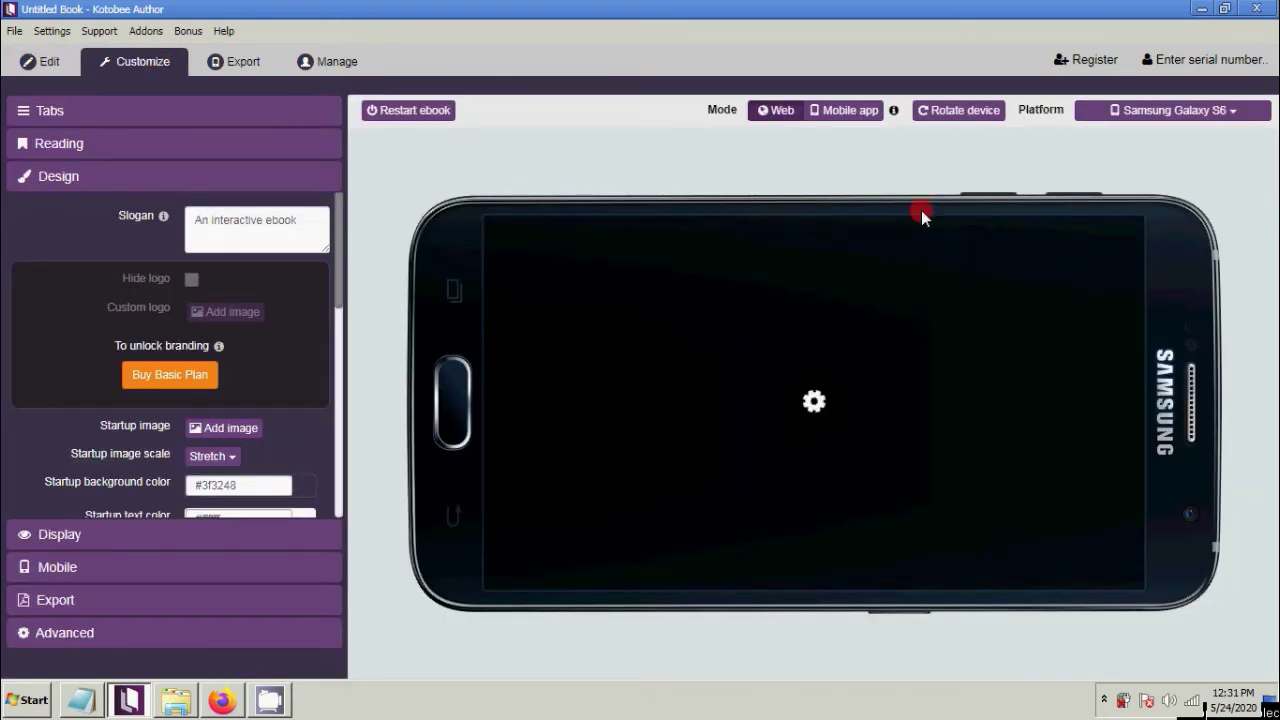
Look through the platform choices for the whole-book preview and try to rotate the previewed Samsung Galaxy S6
left_click(1234, 111)
left_click(1264, 162)
mouse_move(1266, 170)
left_mouse_down()
mouse_move(1266, 157)
mouse_move(1263, 171)
left_mouse_up()
left_click(1203, 197)
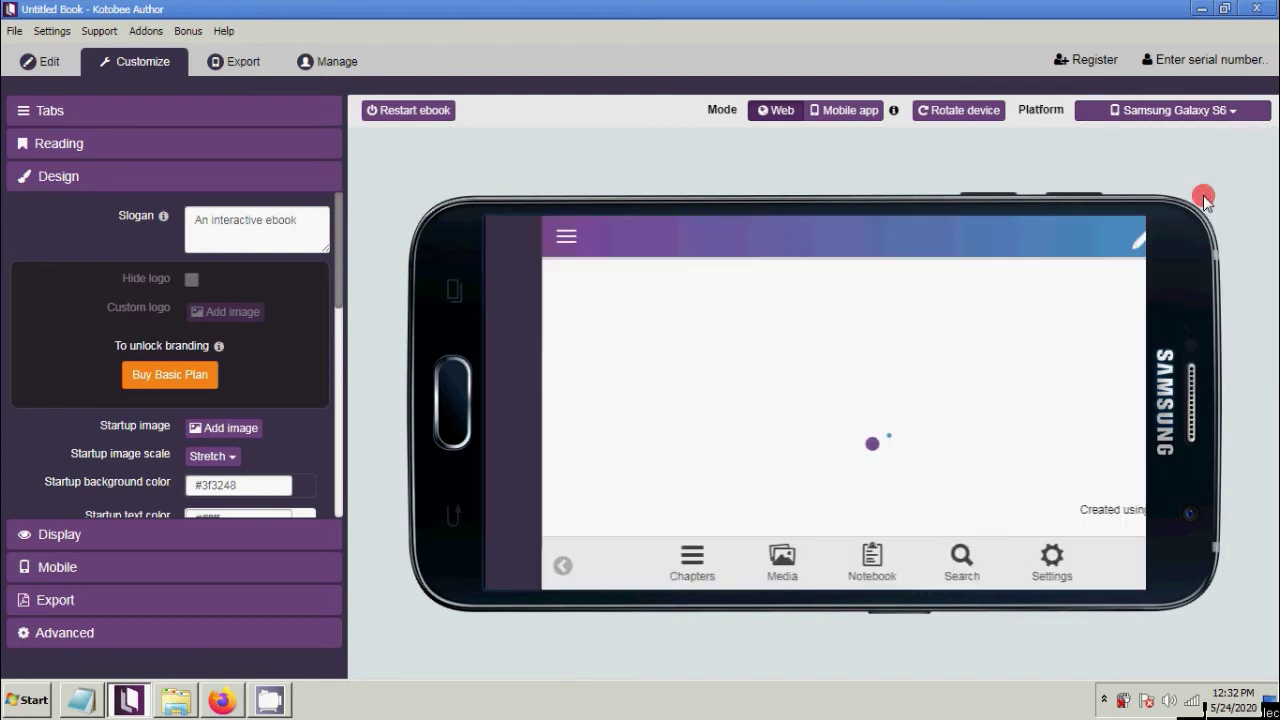
left_click(958, 120)
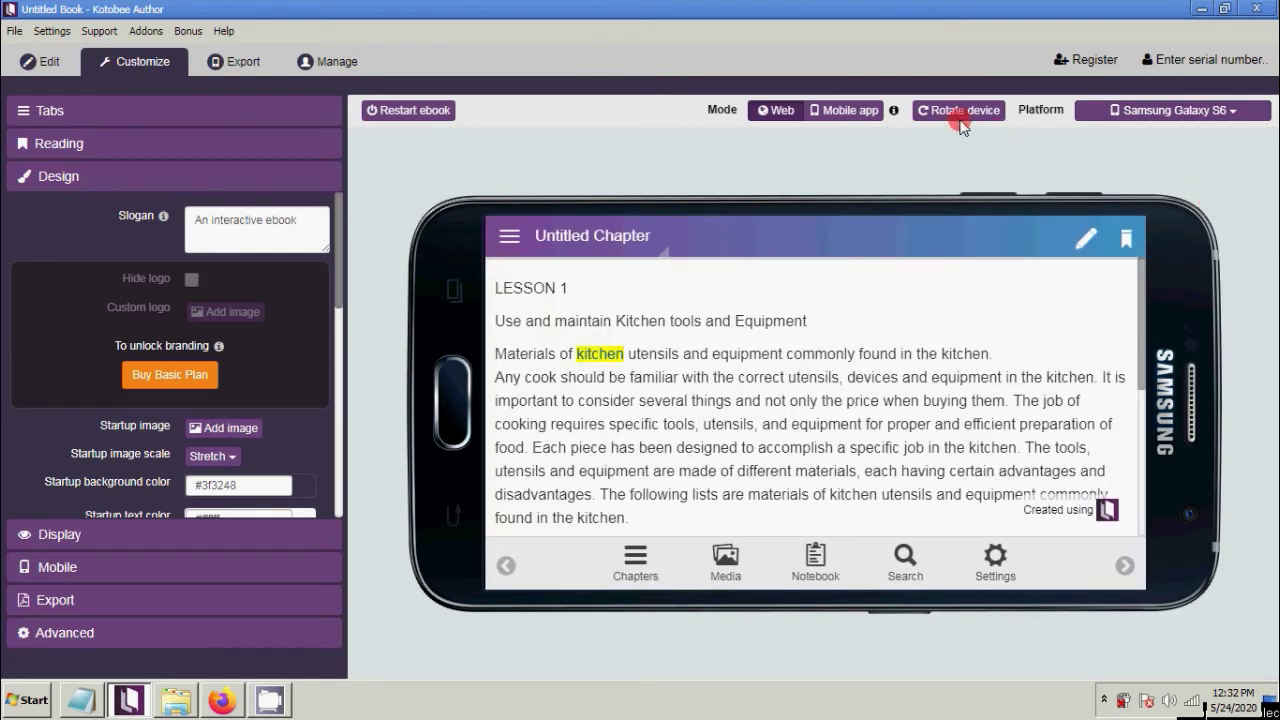
left_click(929, 117)
left_click(937, 117)
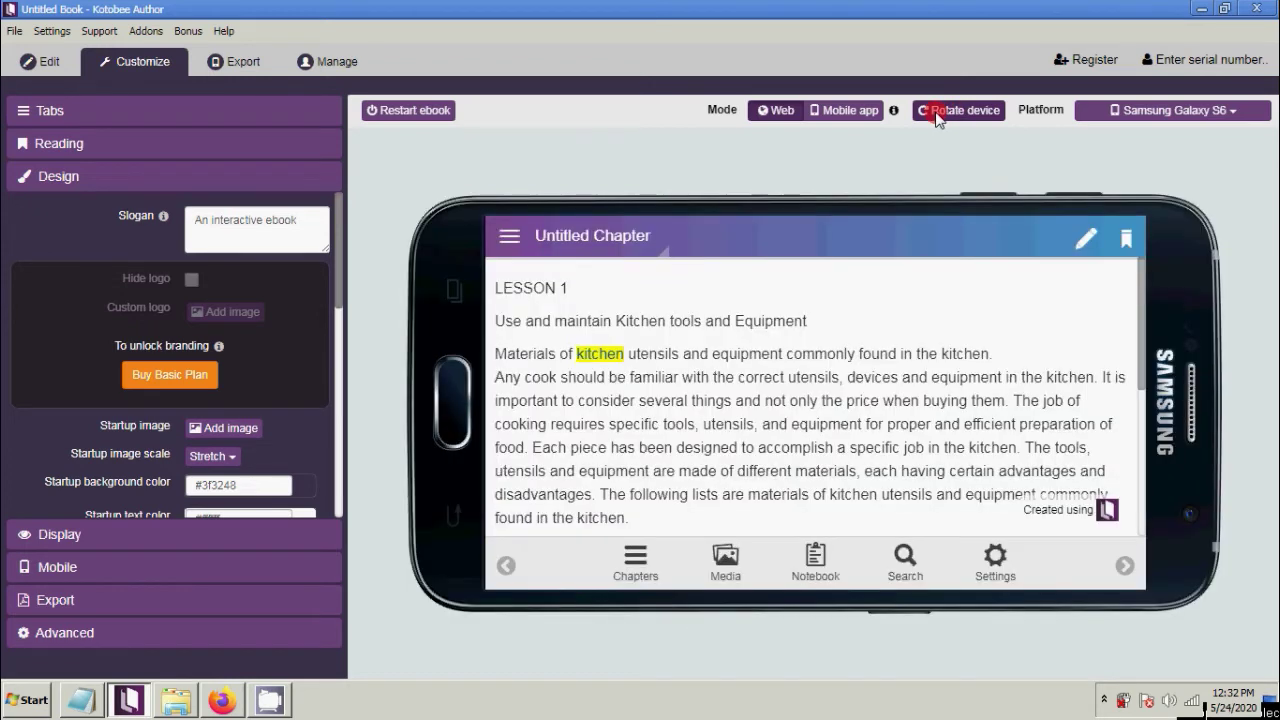
Look over the chapter in the device preview and test the "kitchen" popup link twice, dismissing its message each time
left_click(735, 426)
scroll(735, 426, "down", 5)
scroll(735, 426, "up", 5)
left_click(600, 362)
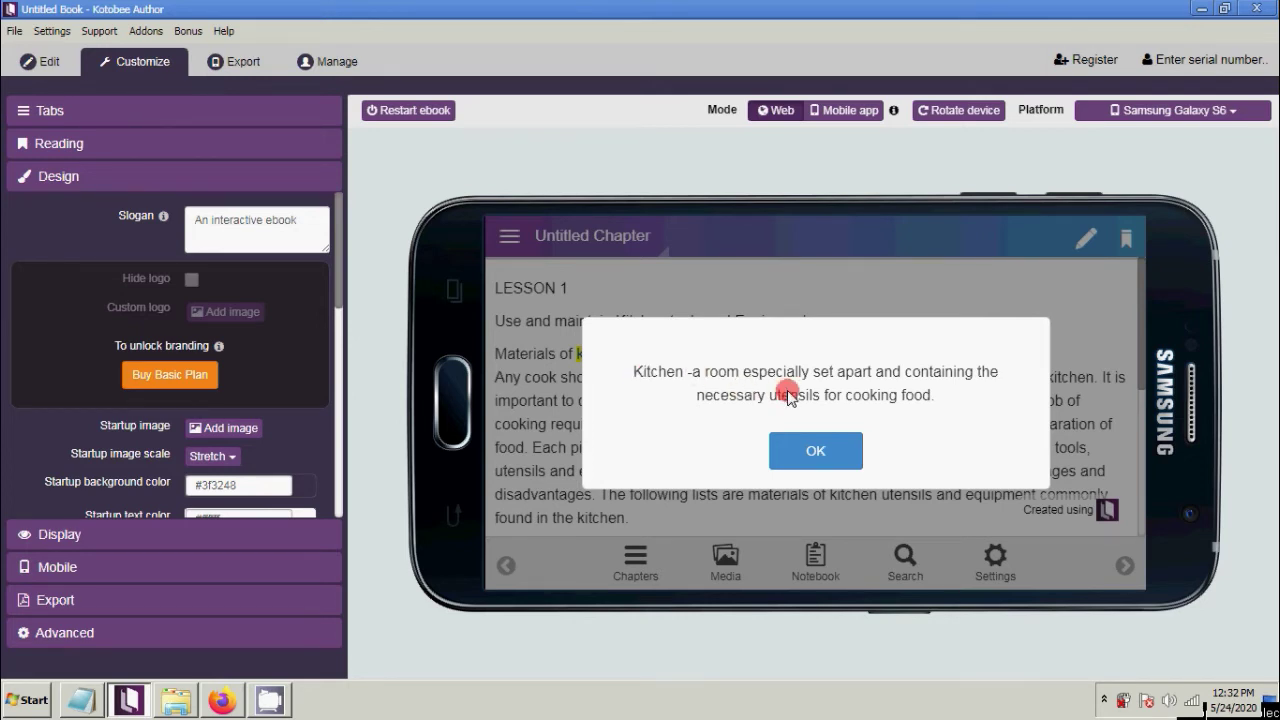
left_click(817, 453)
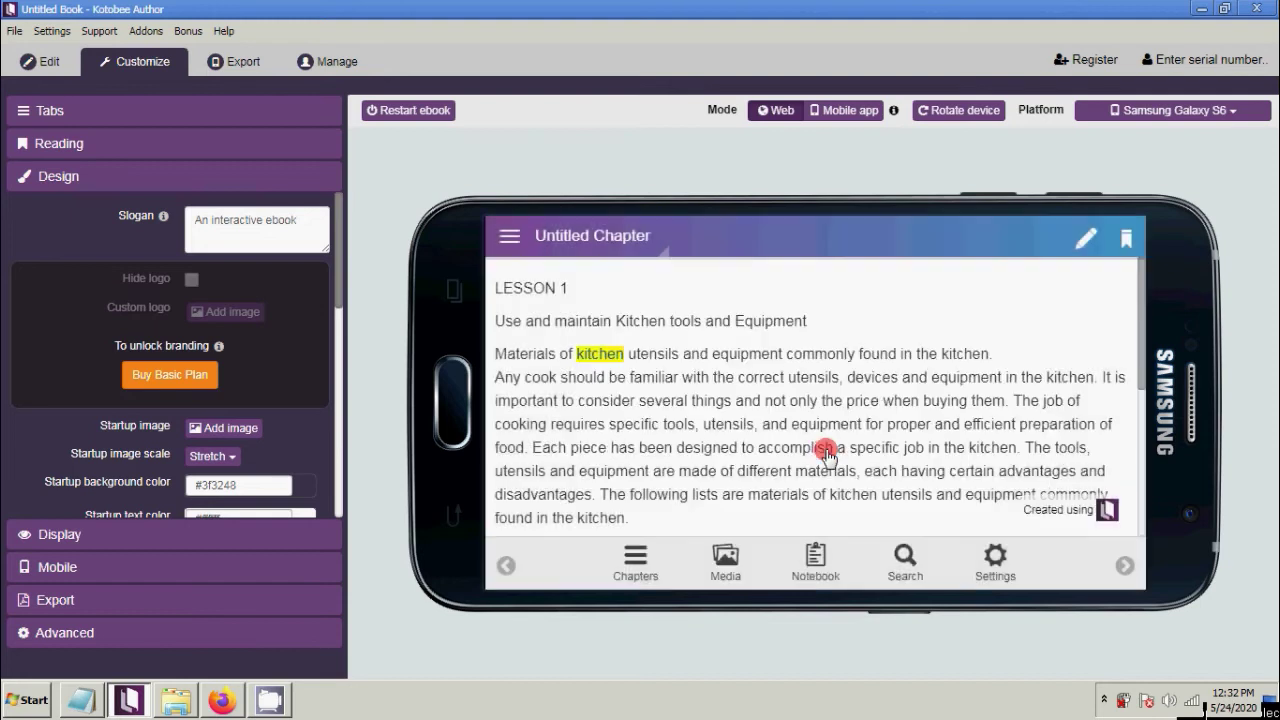
left_click(610, 355)
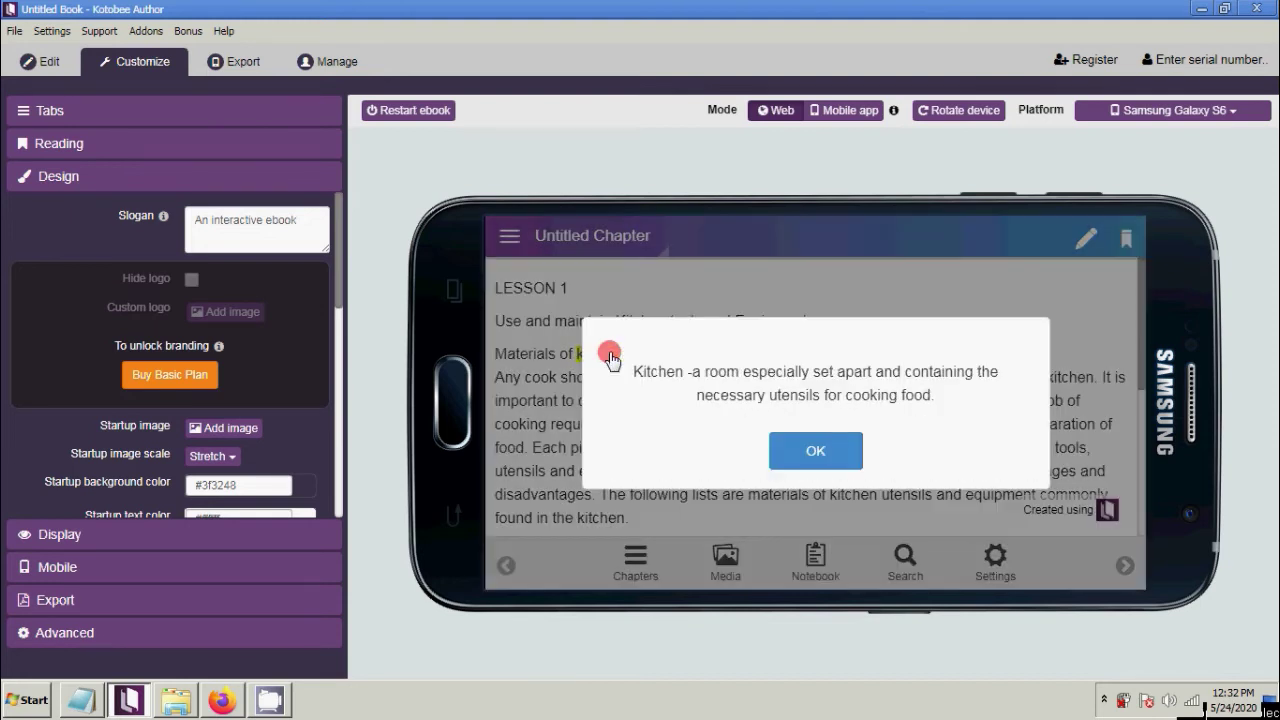
left_click(819, 448)
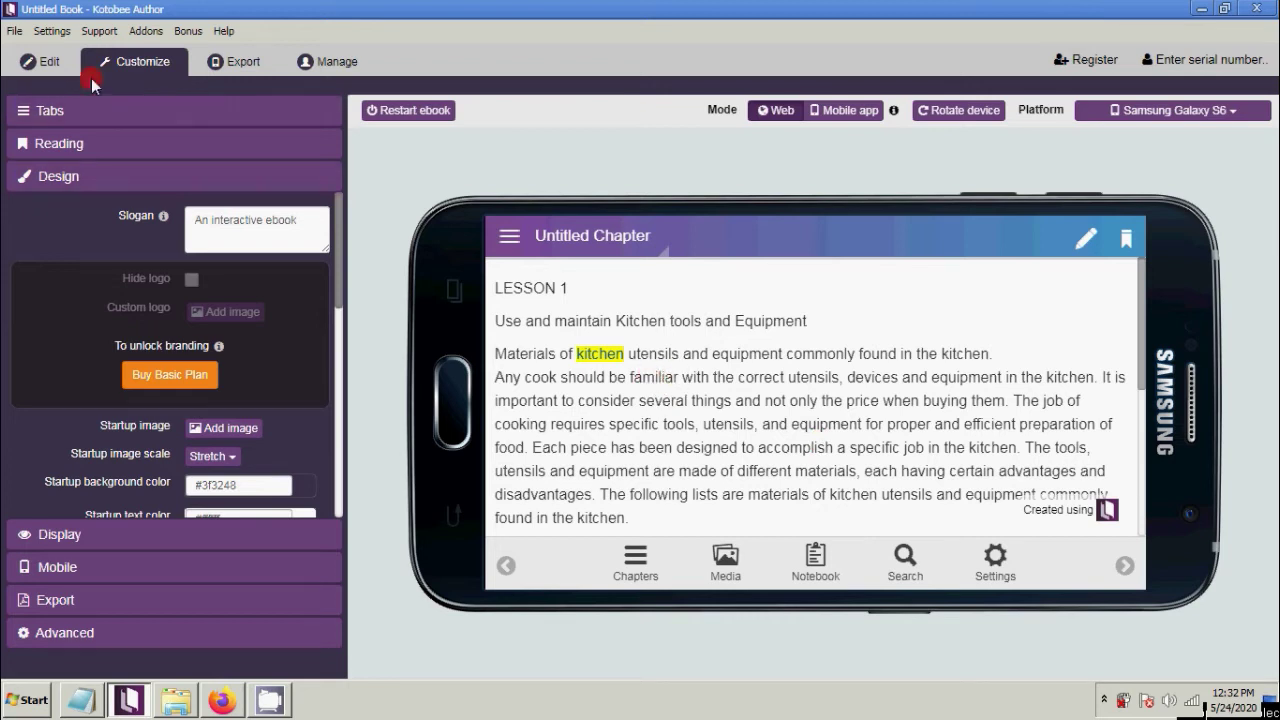
Return to editing, preview the selected chapter, test its "kitchen" popup link and exit the preview
left_click(53, 64)
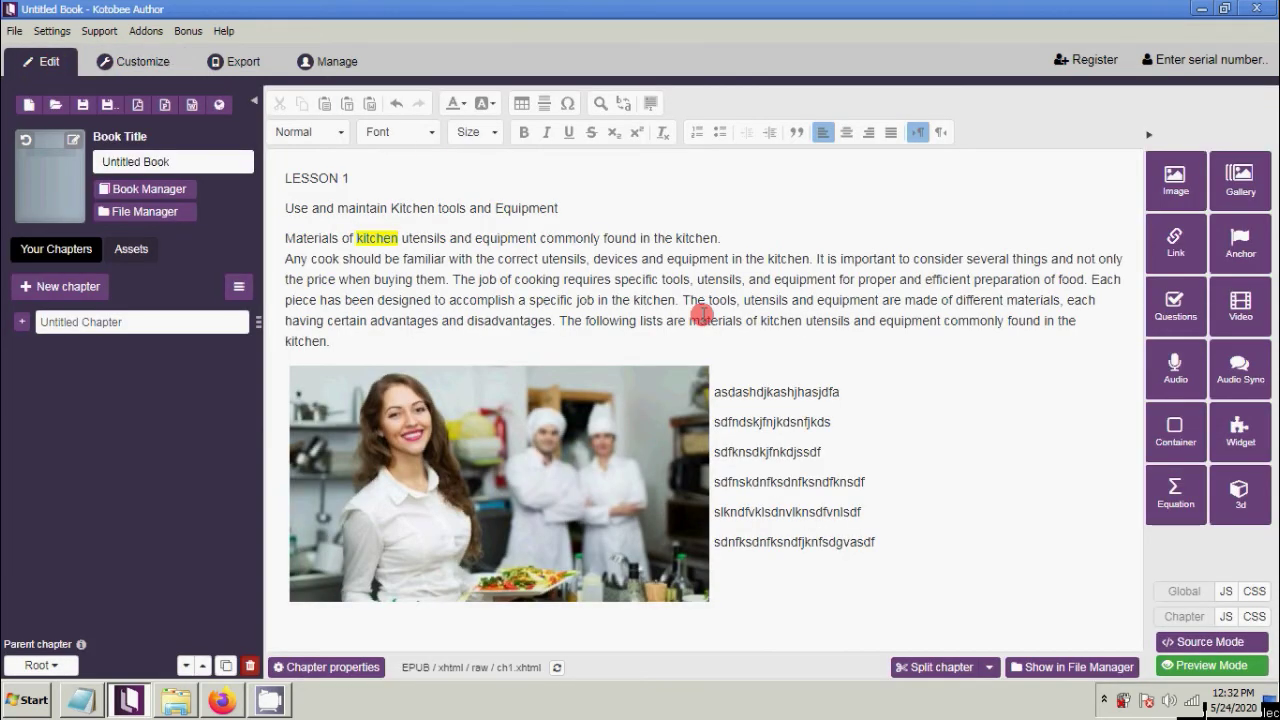
left_click(1211, 668)
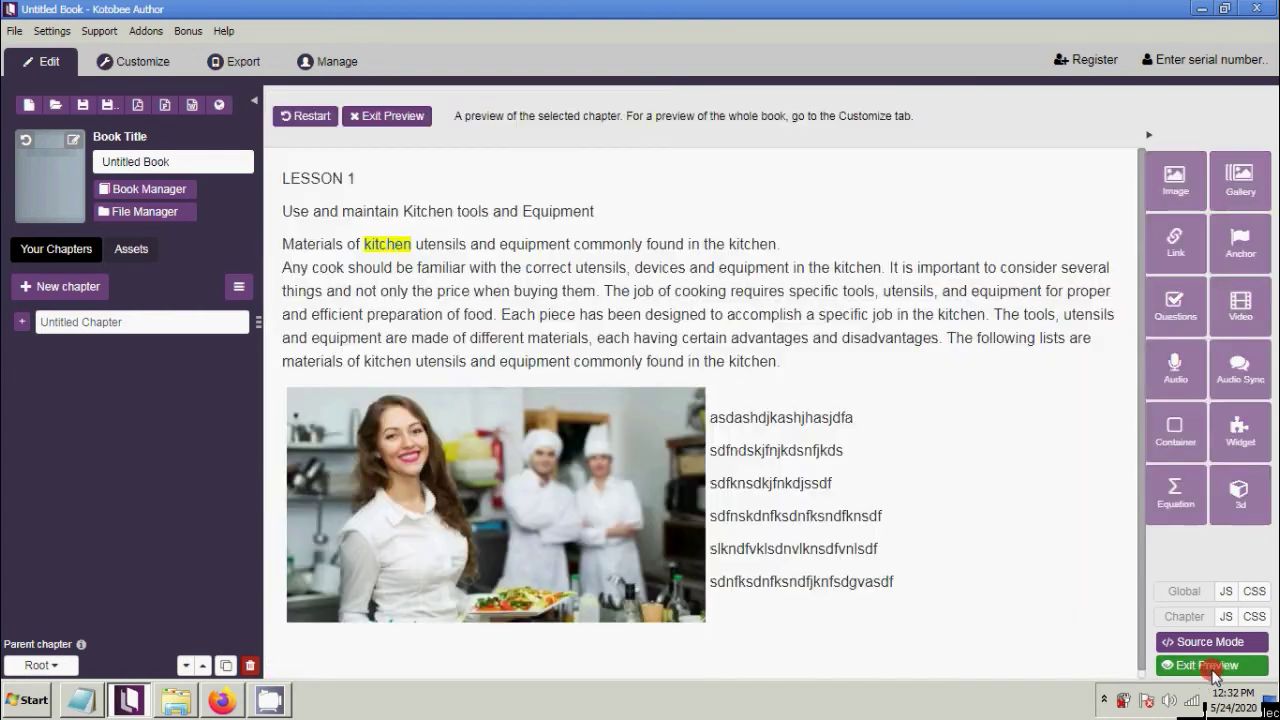
left_click(385, 250)
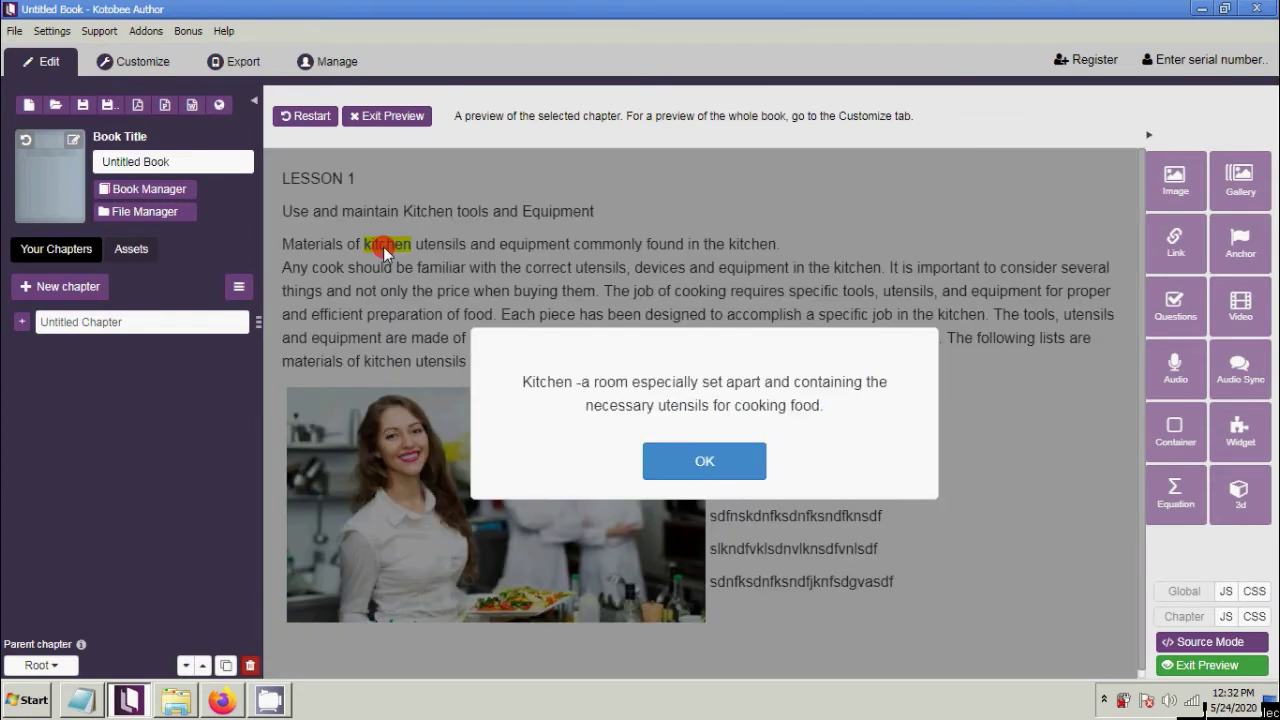
left_click(706, 462)
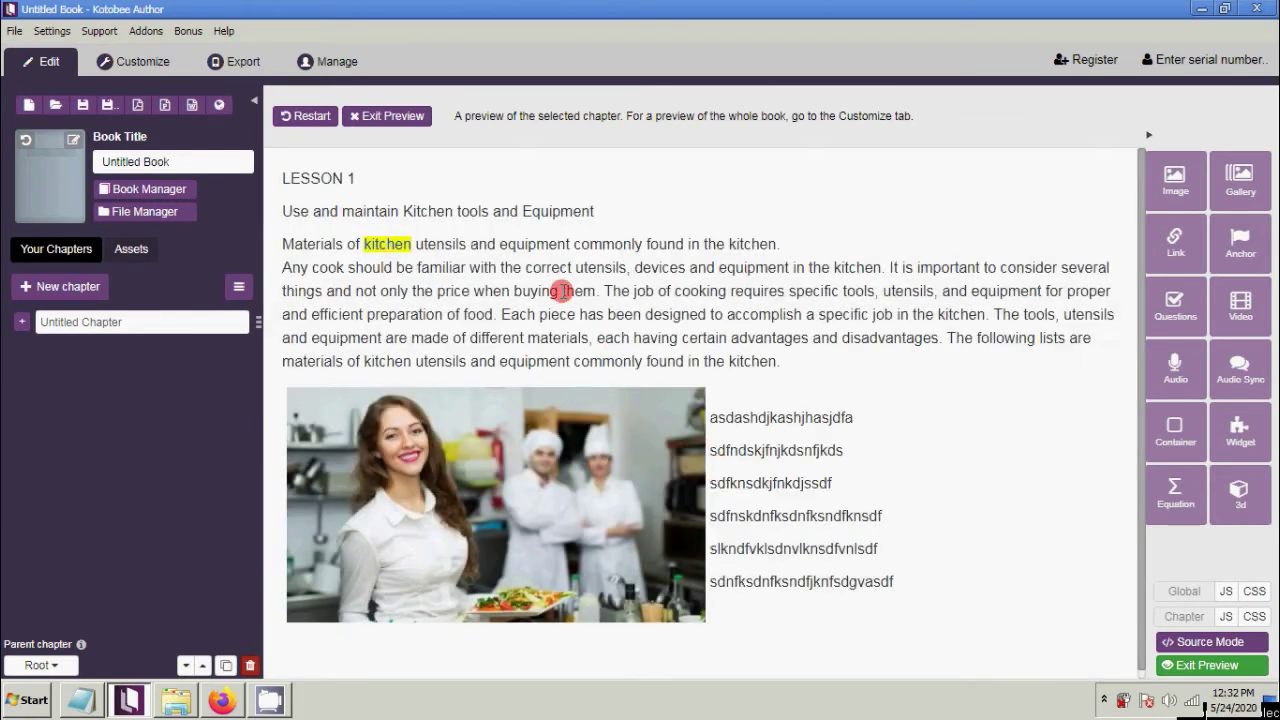
left_click(372, 116)
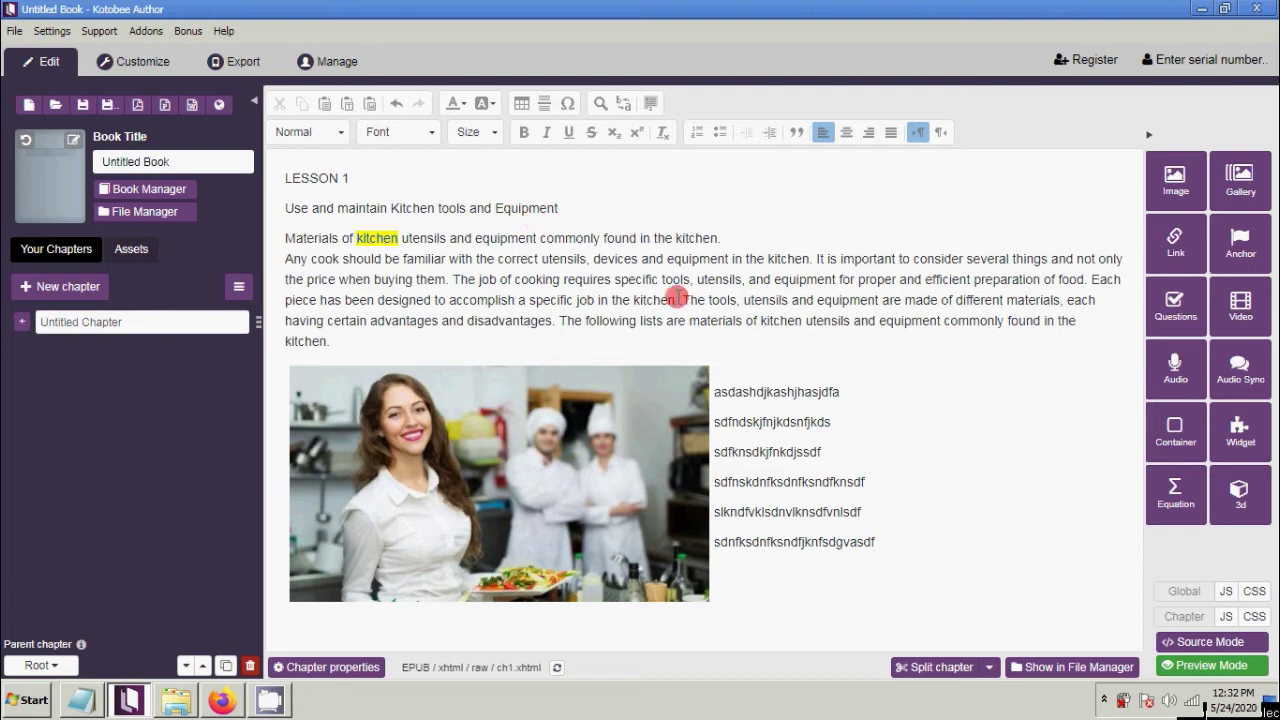
Highlight the word "utensils" beside the highlighted "kitchen" with a bright green background
left_click(403, 238)
left_click_drag(405, 238, 446, 238)
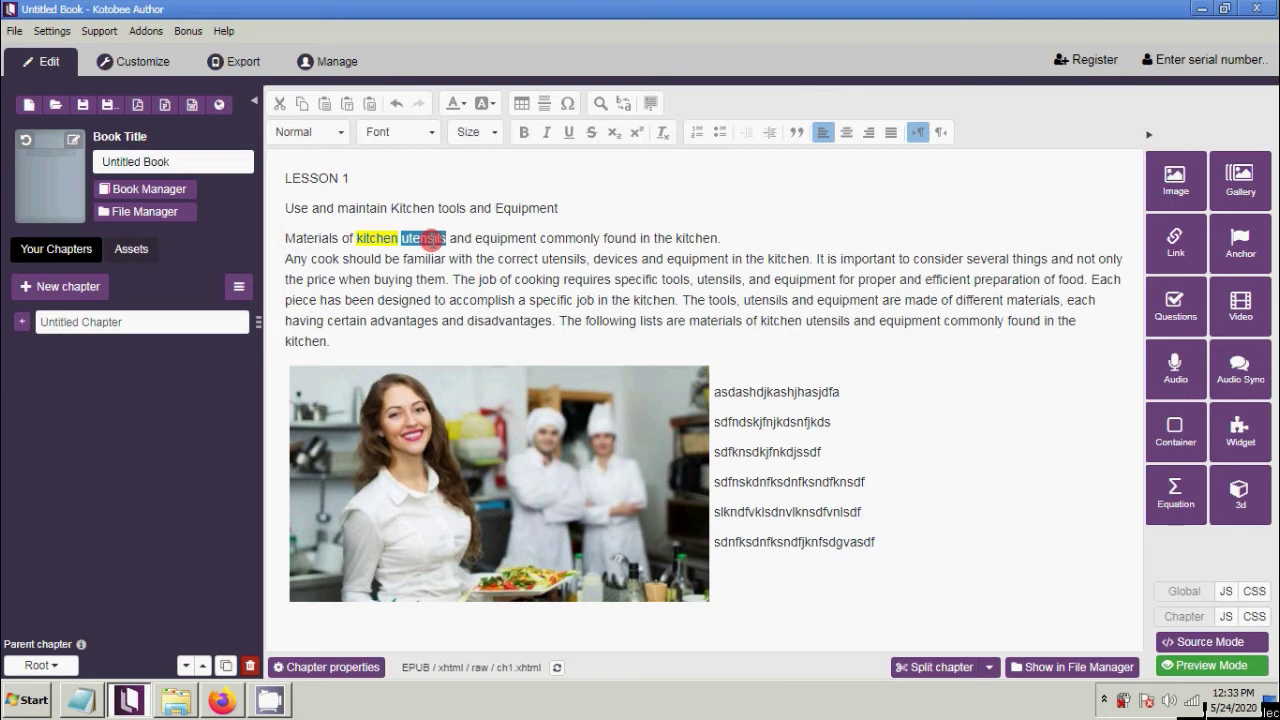
left_click(456, 257)
left_click_drag(448, 237, 410, 237)
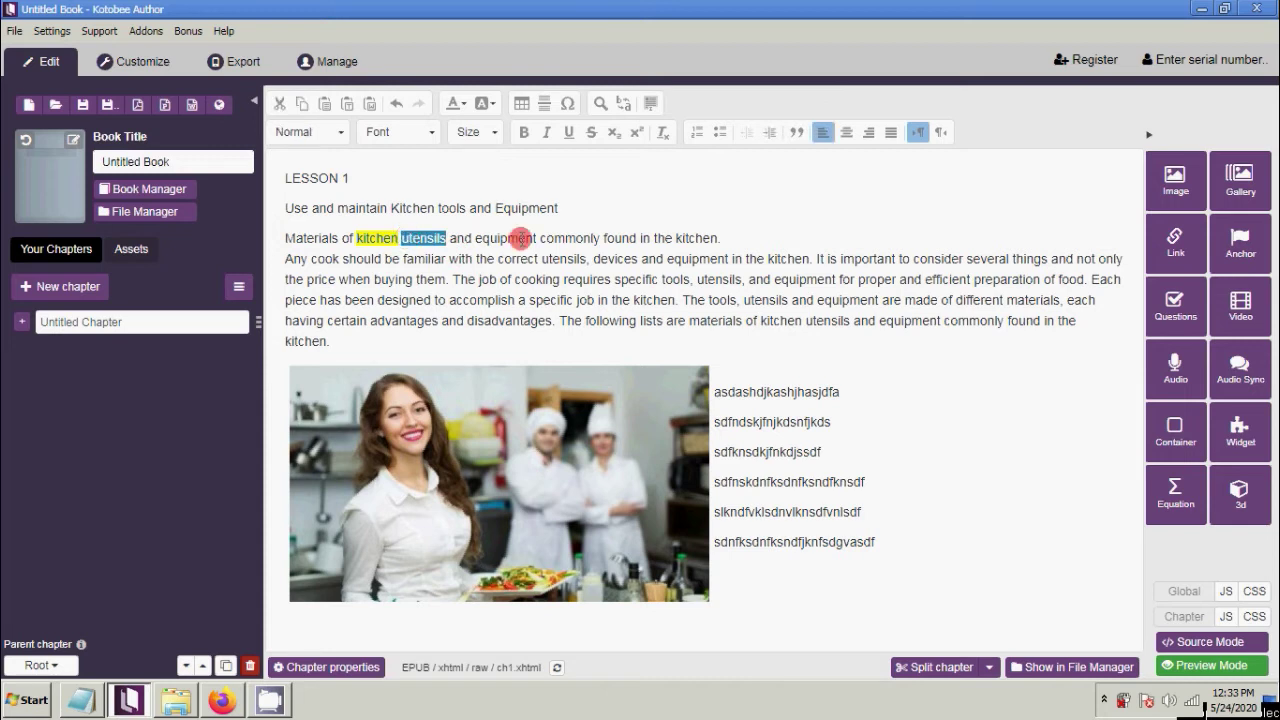
left_click(486, 103)
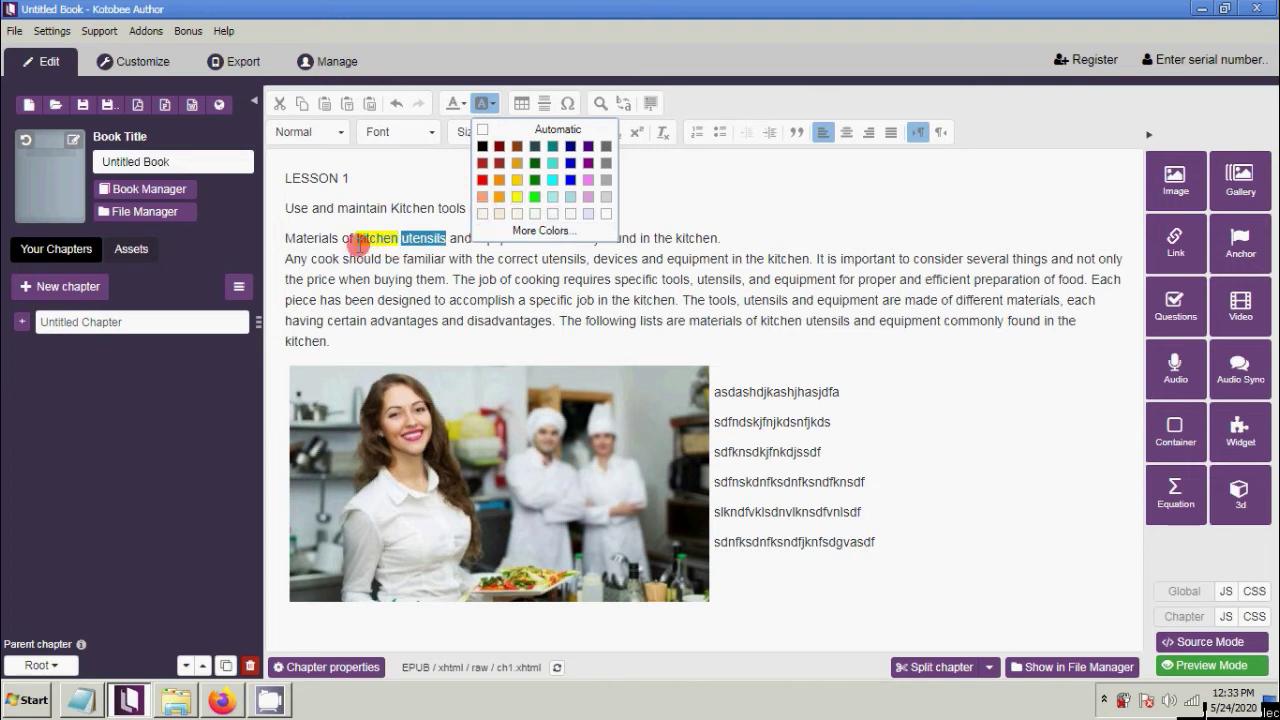
left_click(539, 199)
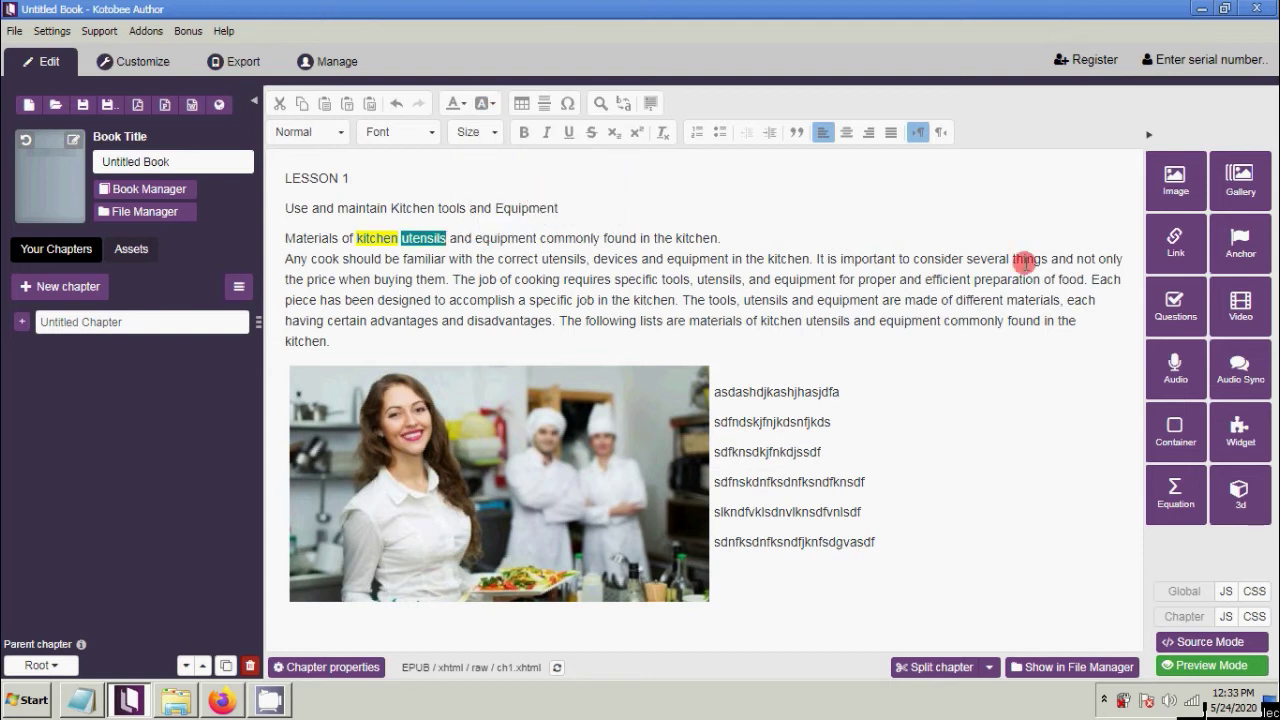
Link the highlighted word "utensils" to an image popup message showing kitchen_.jpg from the cookery folder
left_click(1174, 252)
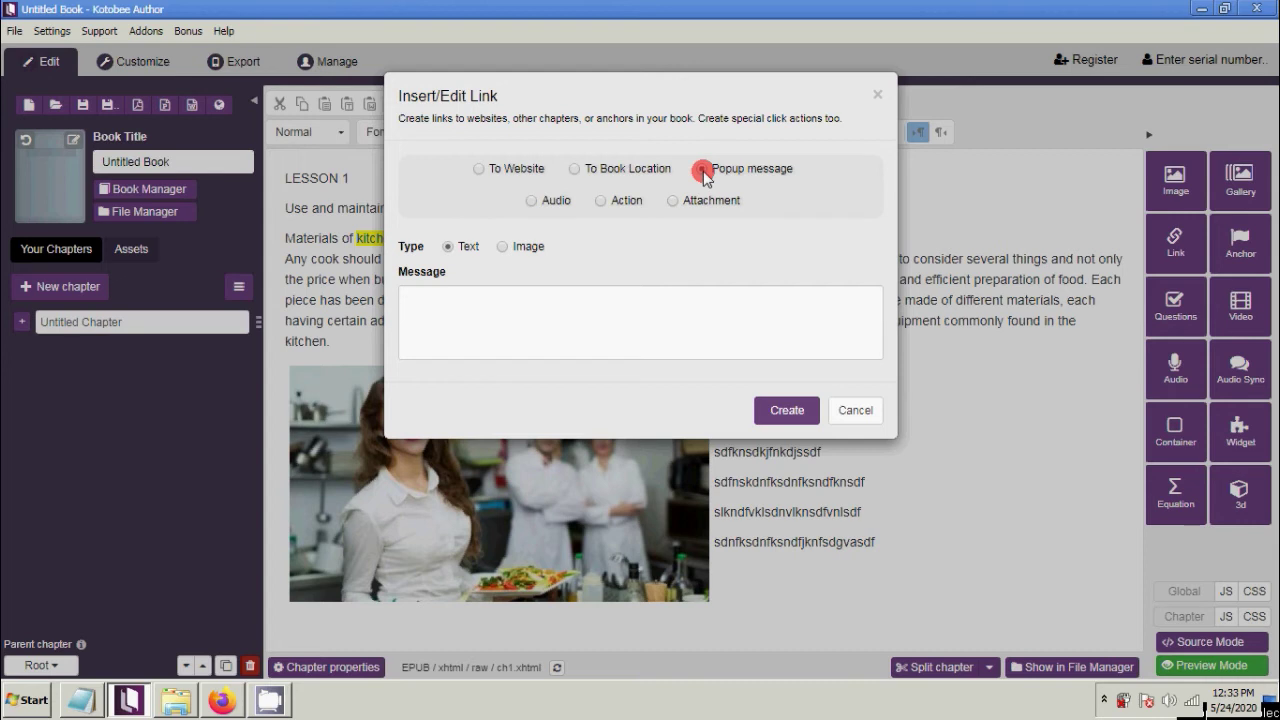
left_click(502, 248)
left_click(466, 286)
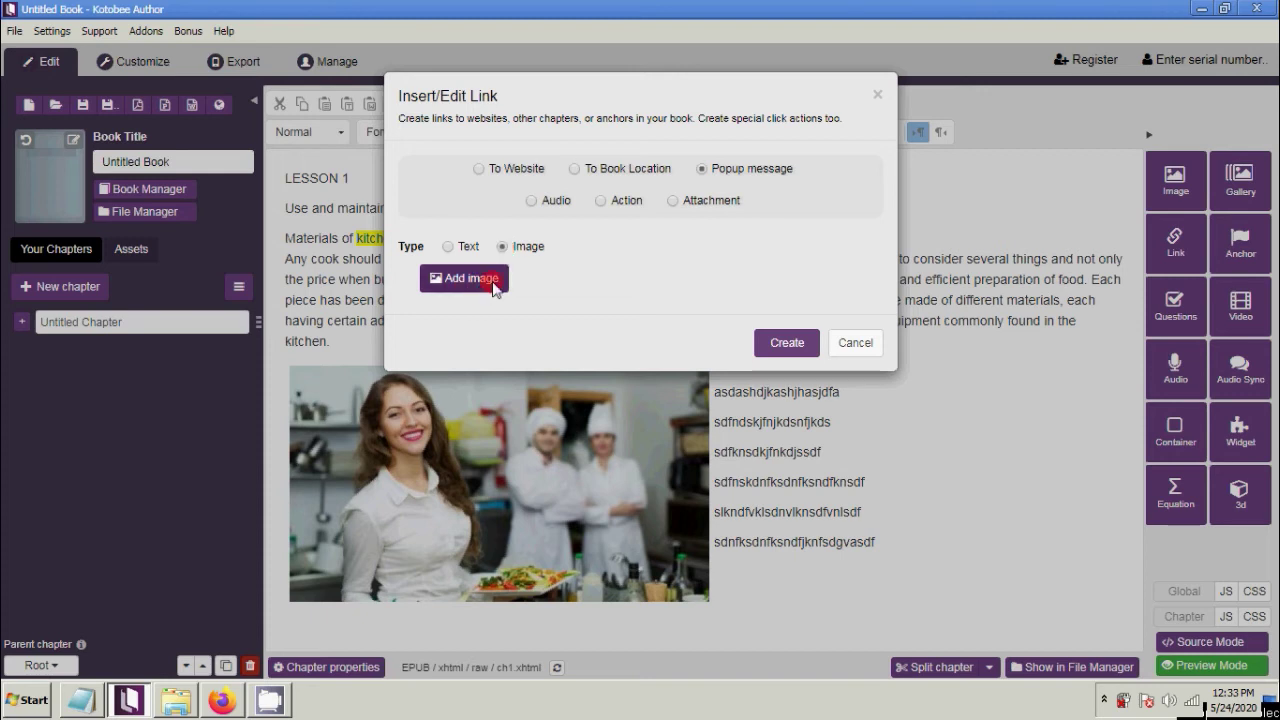
left_click(495, 286)
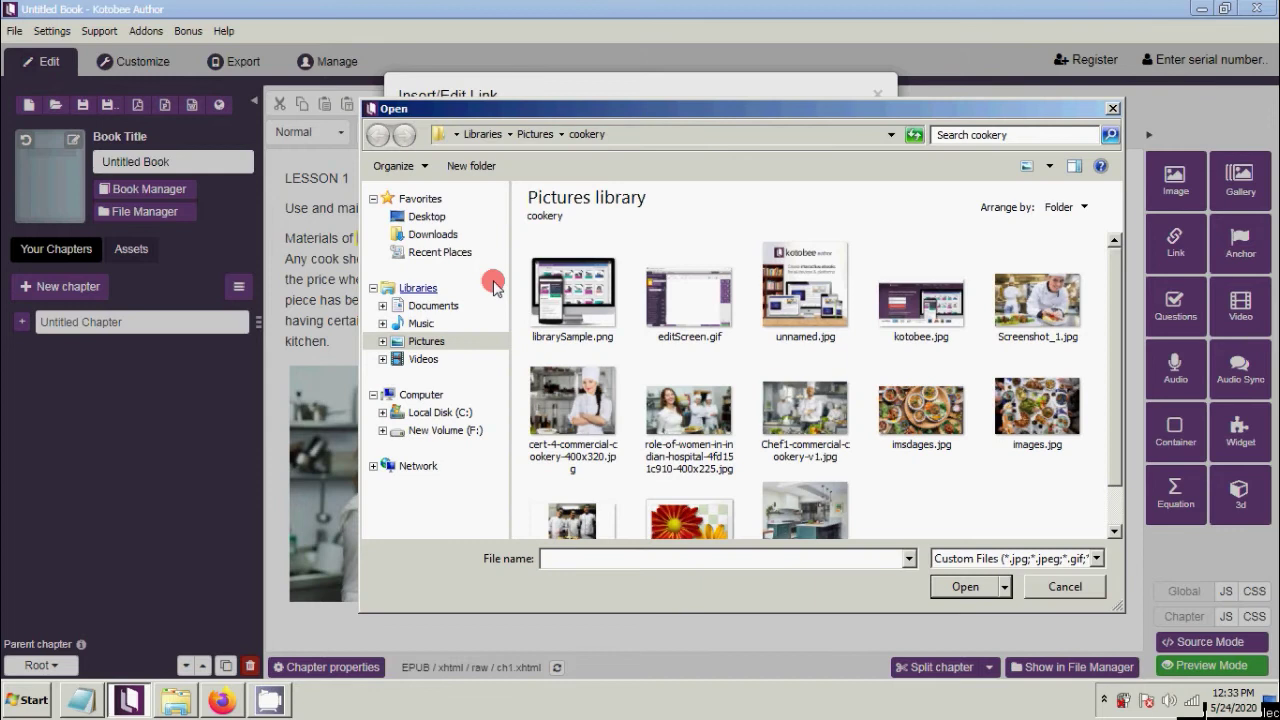
scroll(1105, 340, "down", 1)
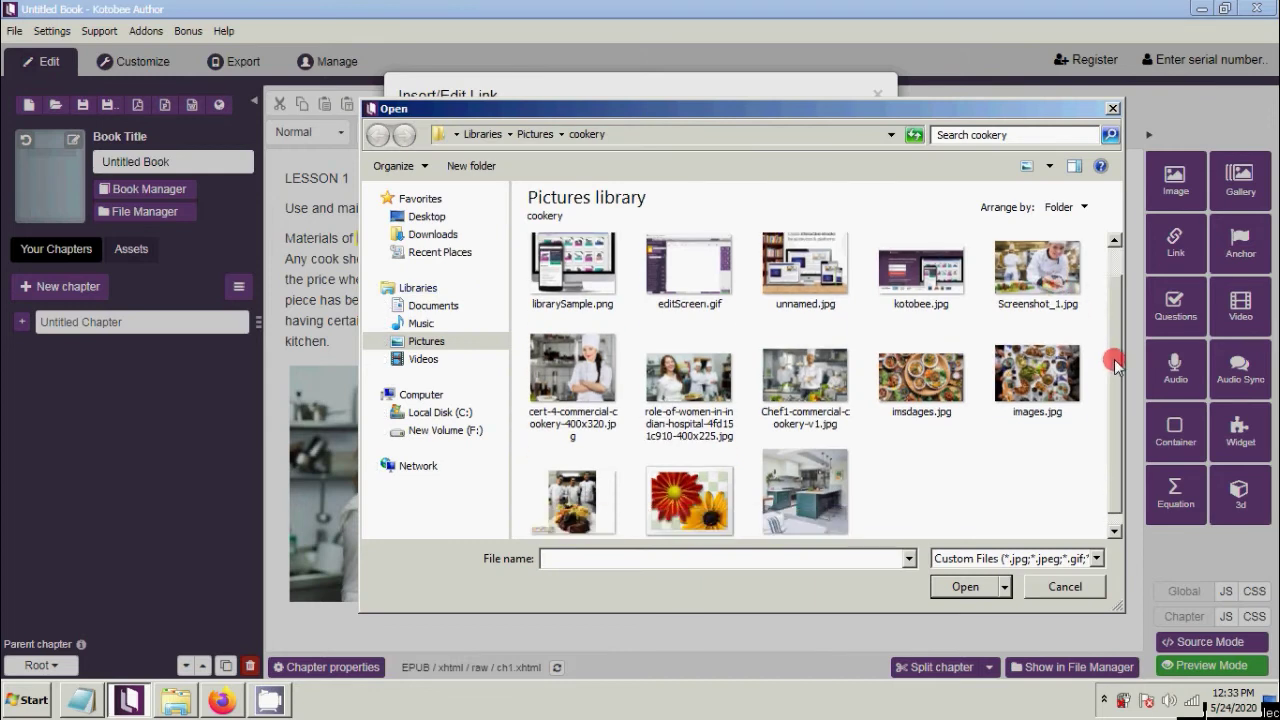
left_click(808, 486)
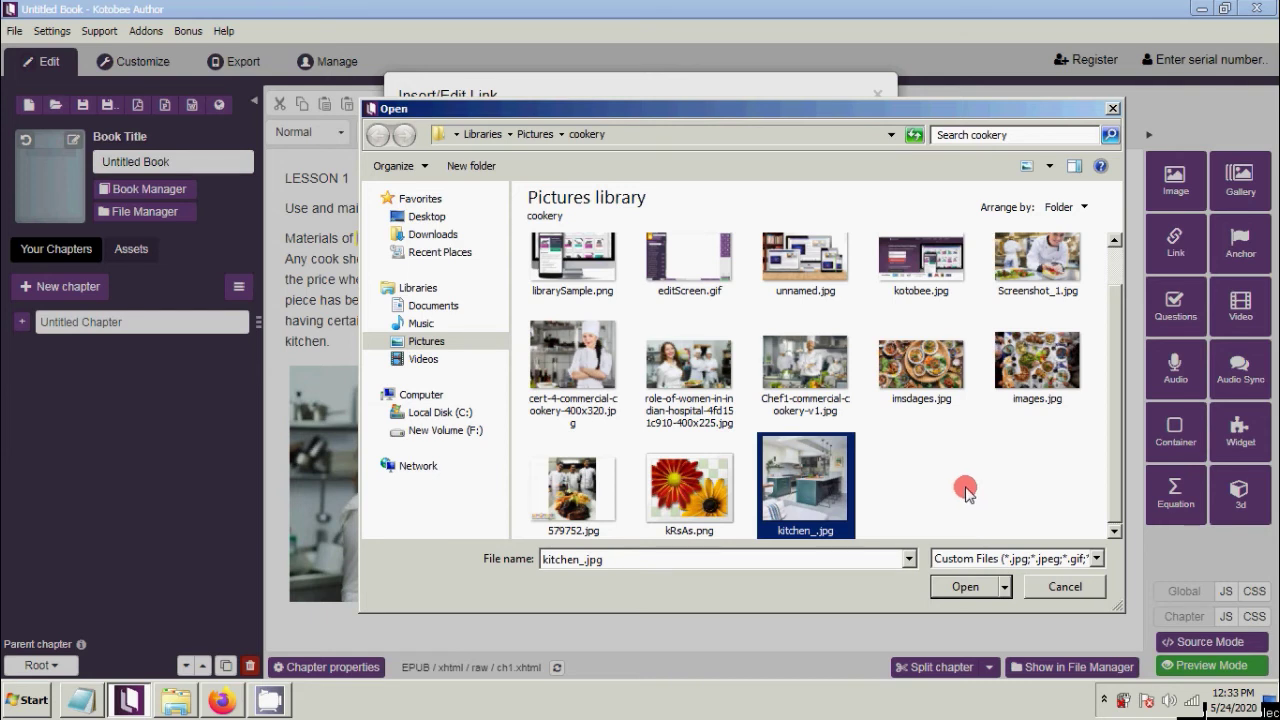
left_click(960, 585)
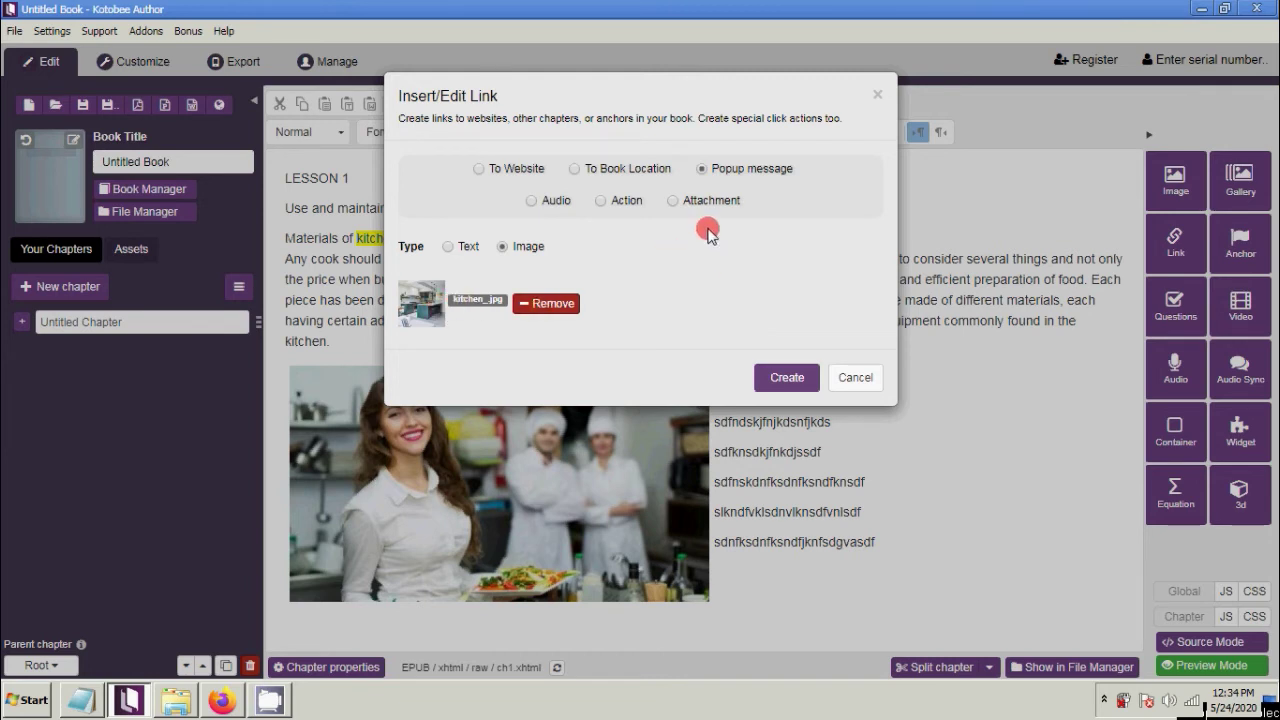
left_click(785, 378)
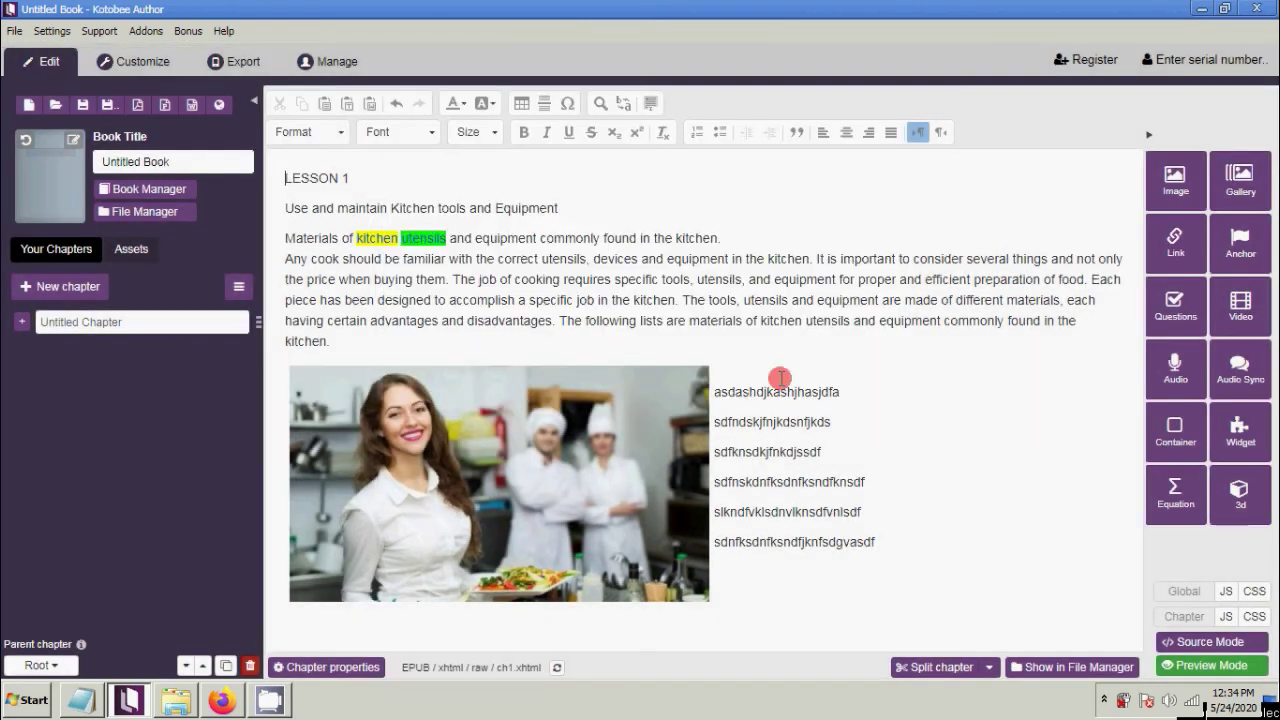
left_click(540, 284)
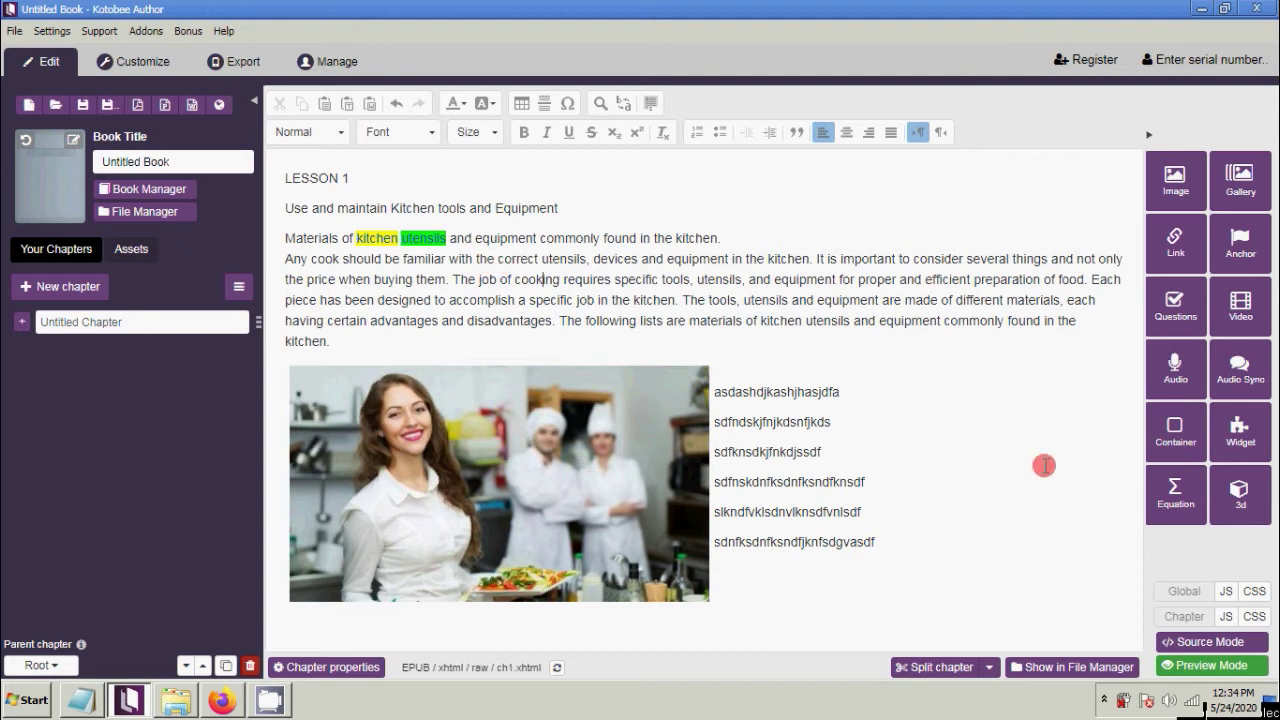
Preview the selected chapter, test the "kitchen" and "utensils" popup links, dismiss both popups and exit the preview
left_click(1200, 665)
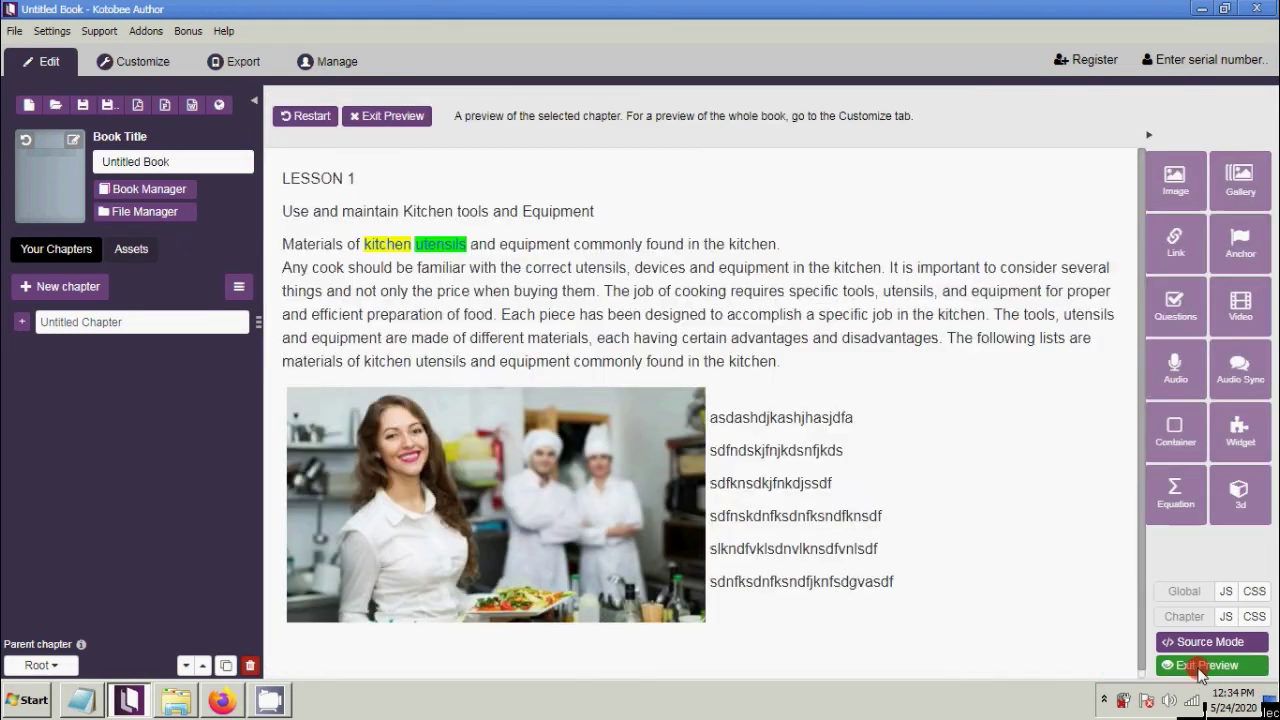
left_click(388, 252)
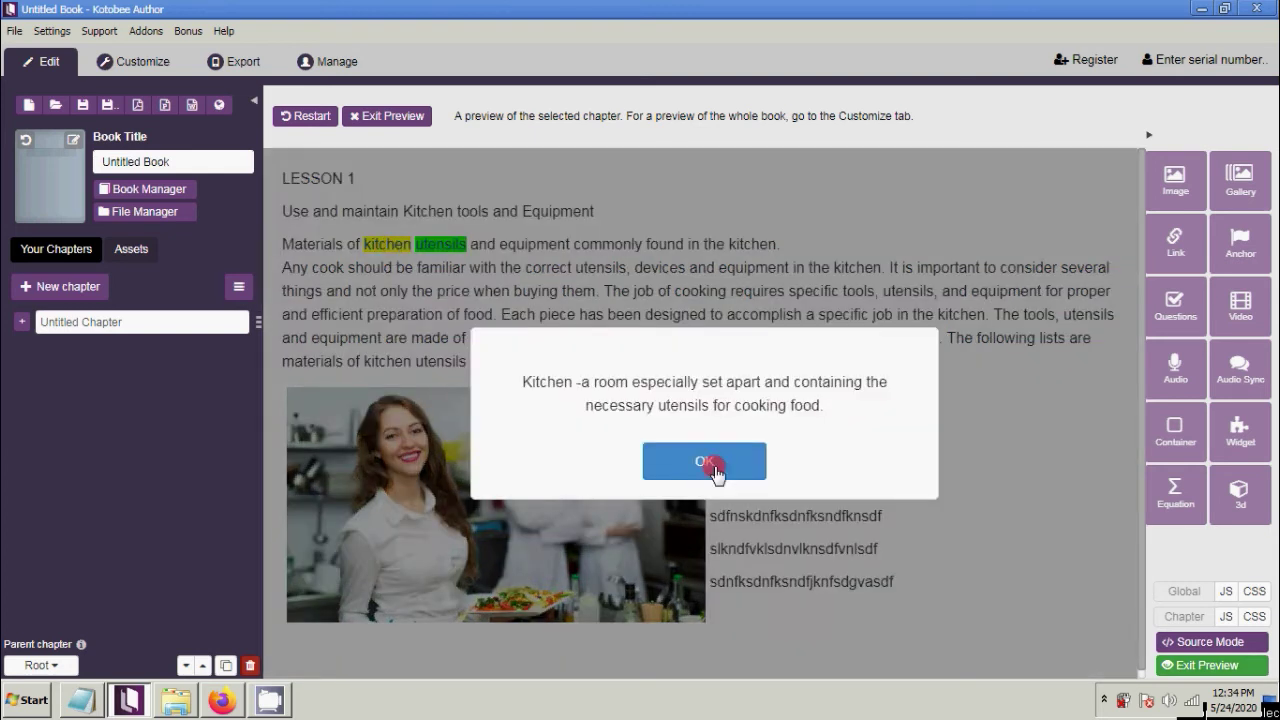
left_click(686, 462)
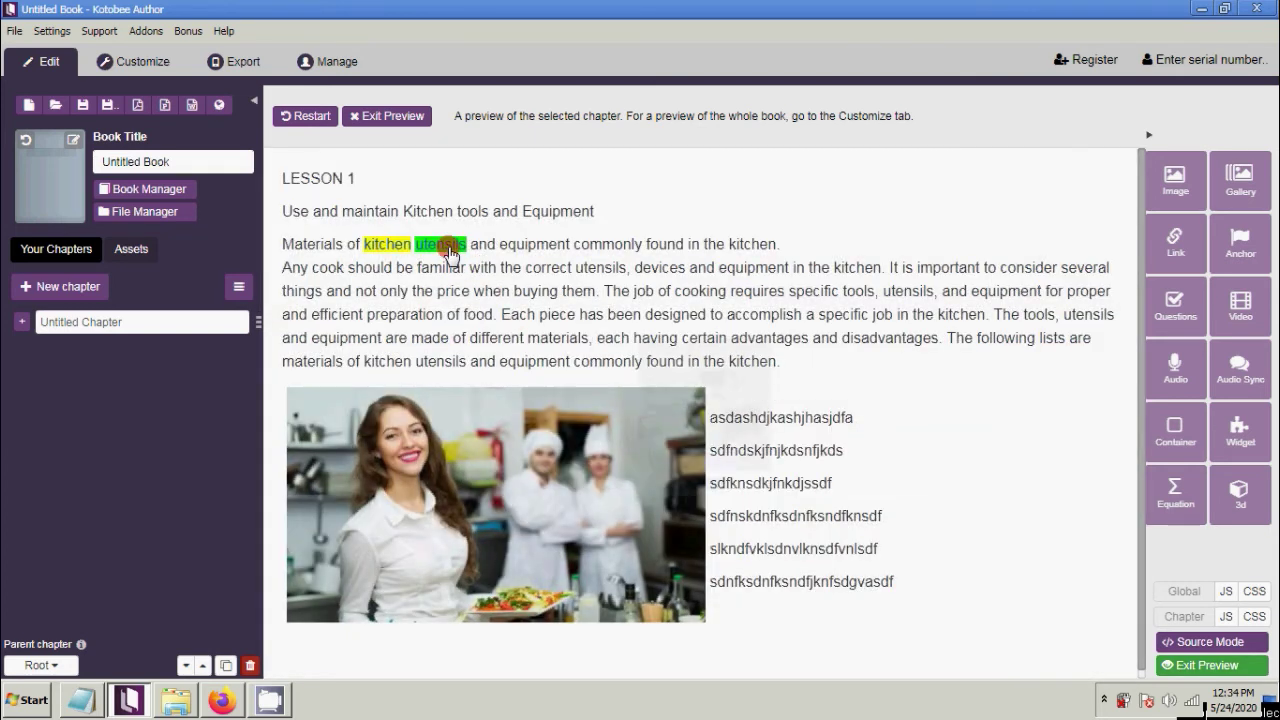
left_click(441, 247)
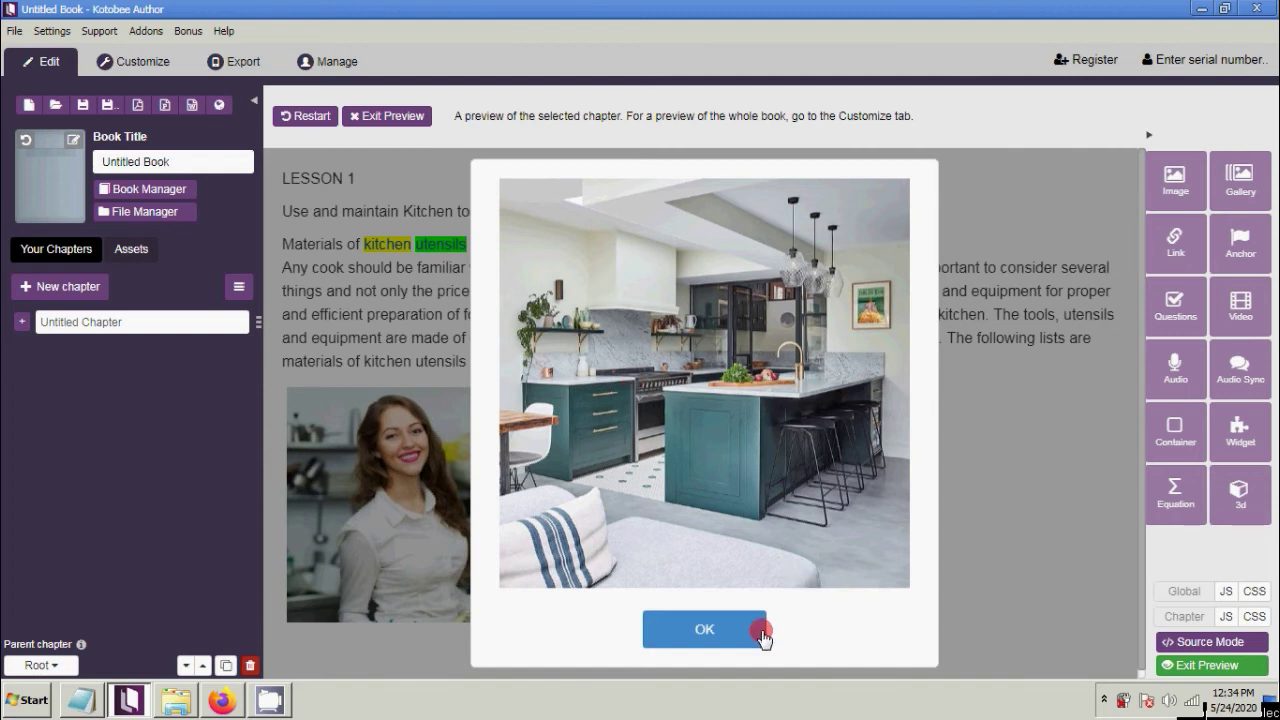
left_click(708, 629)
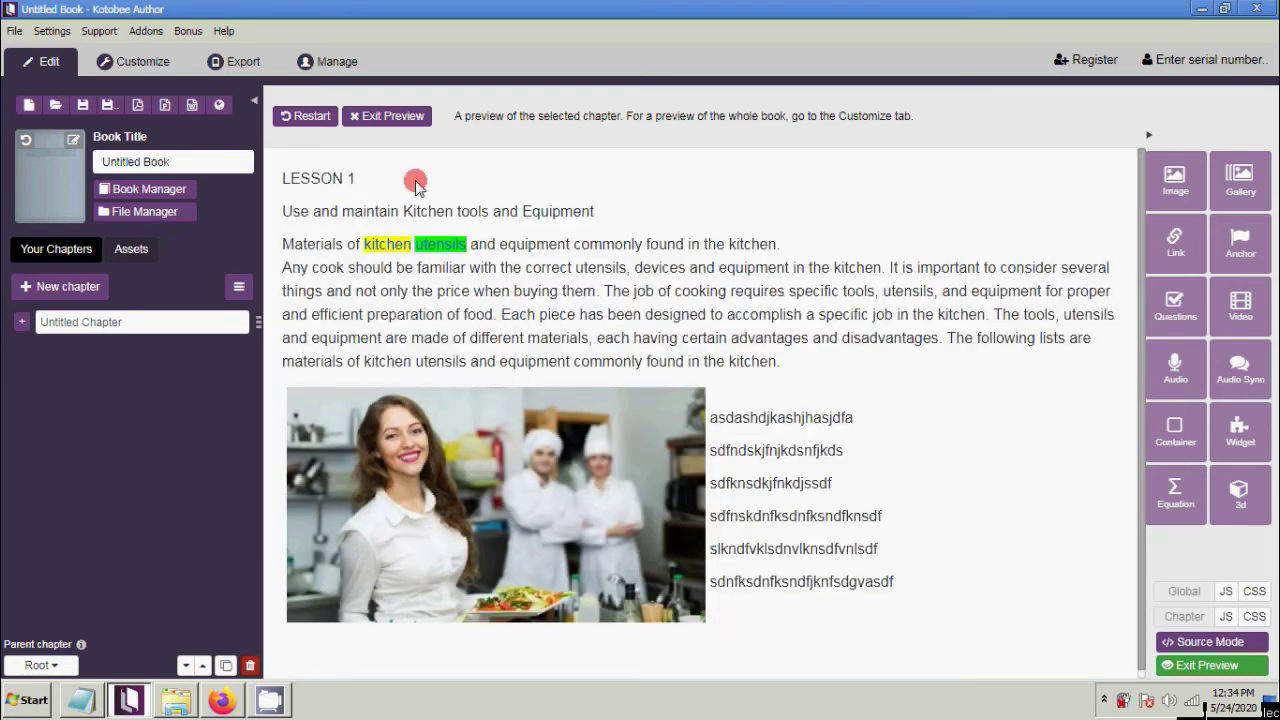
left_click(388, 118)
Test the "utensils" and "kitchen" popup links in the whole-book device preview, dismiss each popup and return to editing
left_click(143, 62)
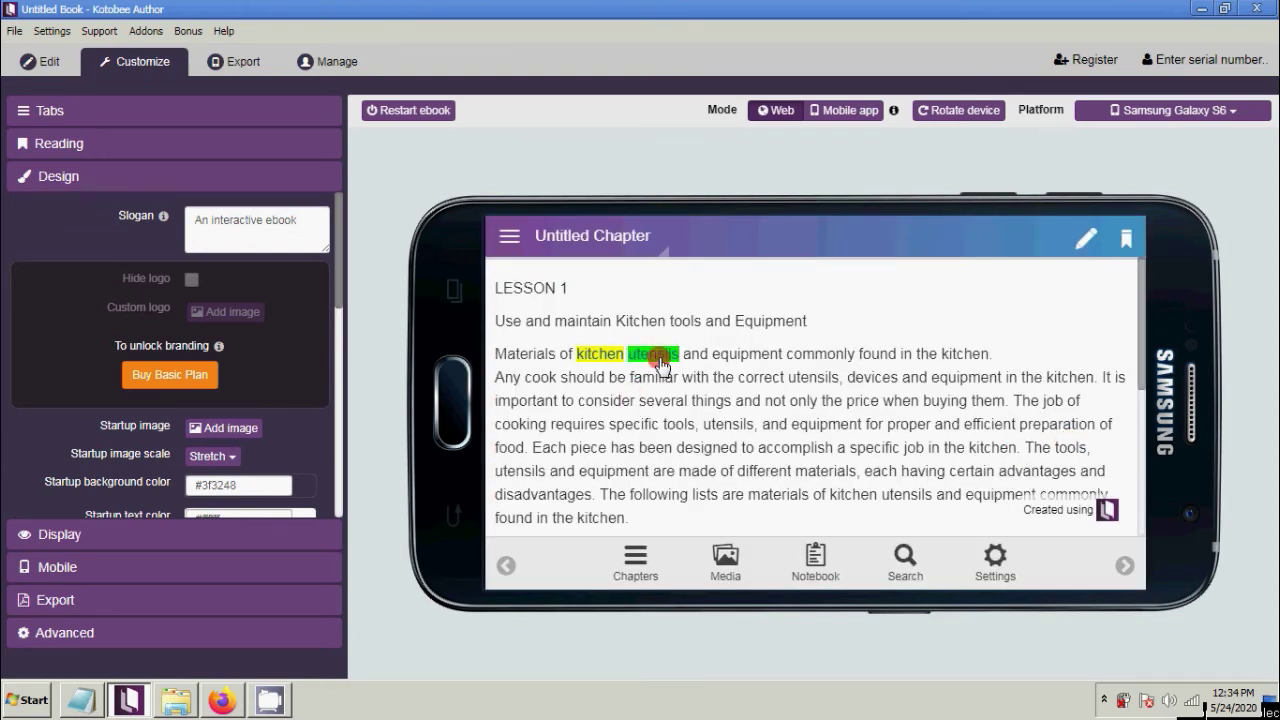
left_click(660, 364)
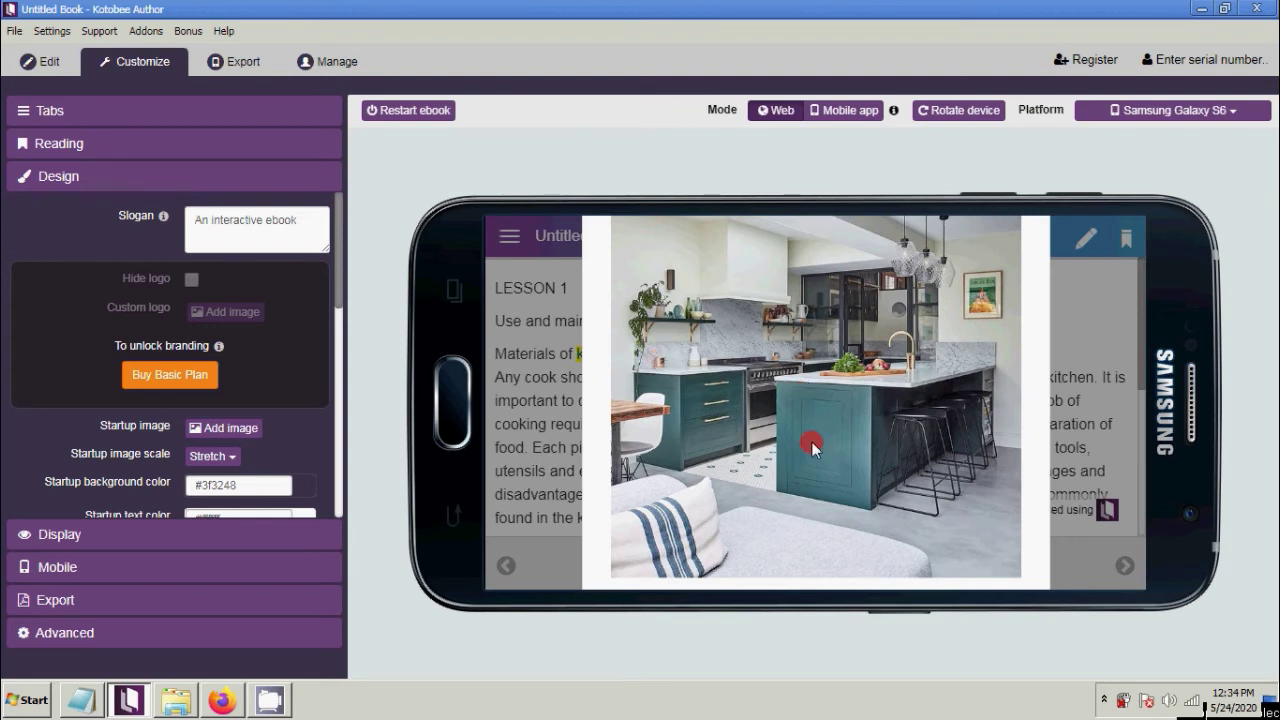
left_click(1138, 368)
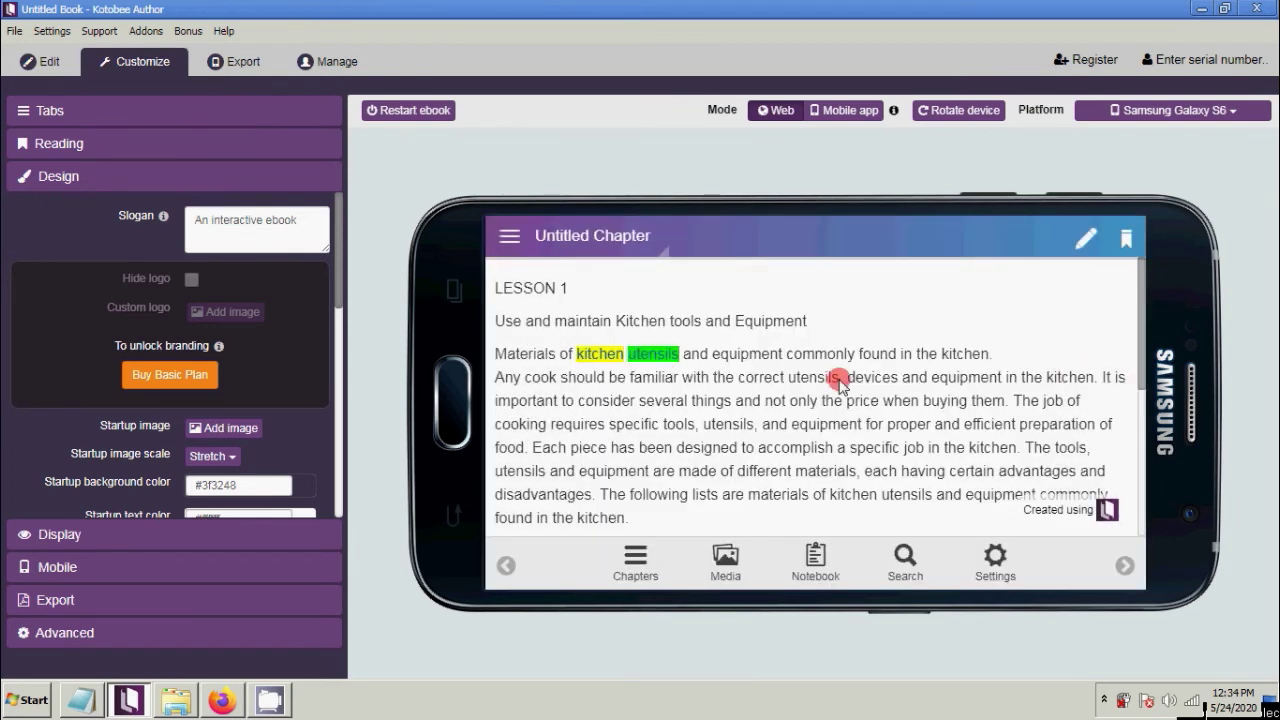
left_click(603, 355)
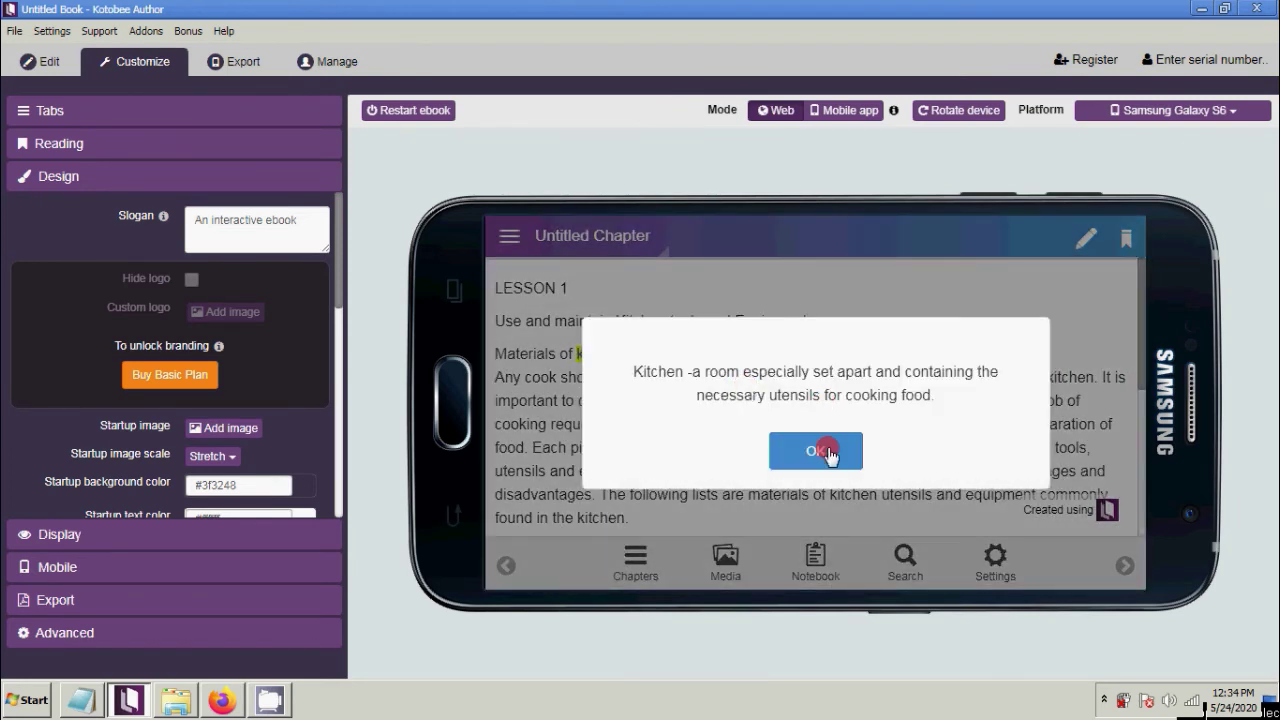
left_click(820, 449)
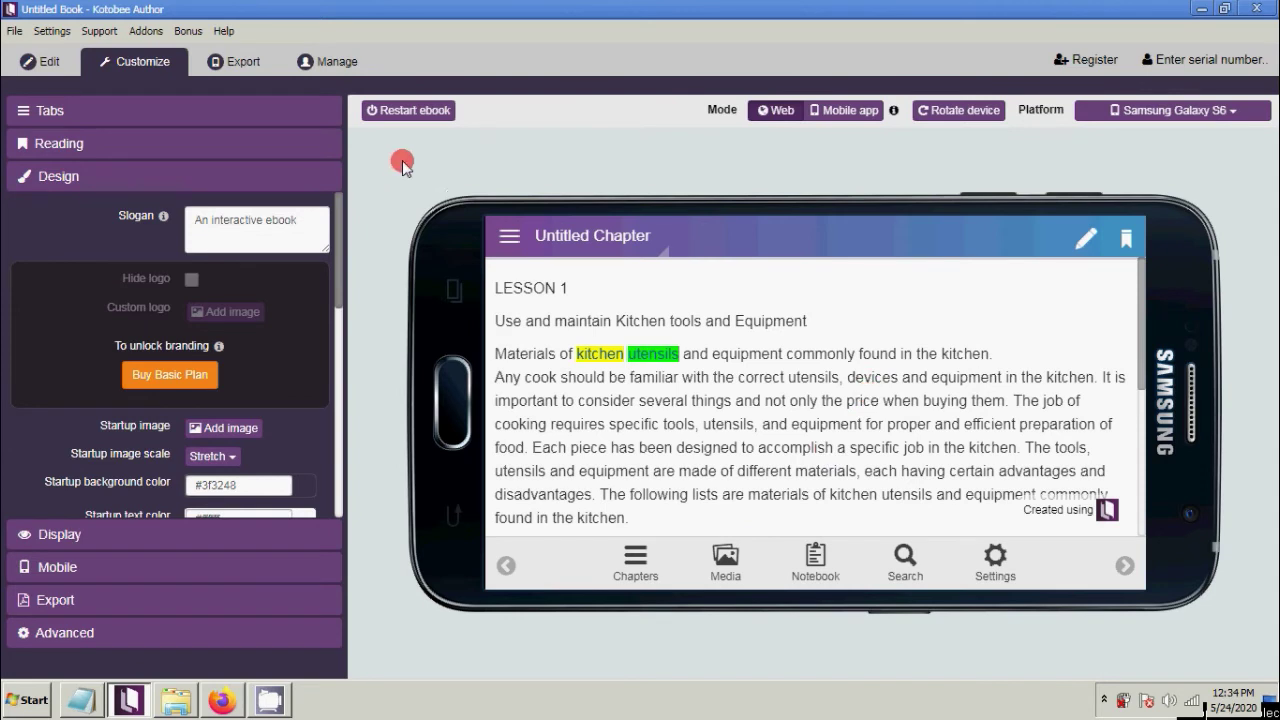
left_click(40, 61)
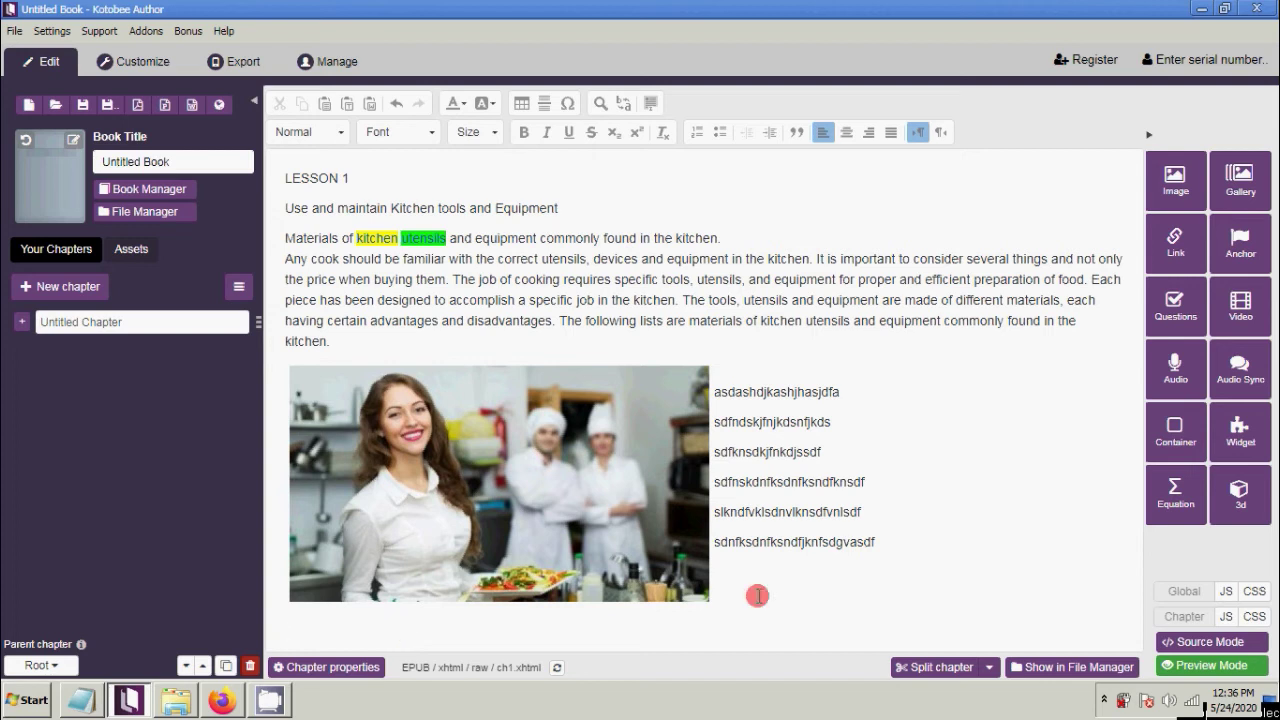
Start a gallery below the photo with Screenshot_1.jpg, cert-4-commercial-cookery-400x320.jpg, role-of-women-in-indian-hospital-4fd151c910-400x225.jpg and 579752.jpg
left_click(317, 630)
left_click(1233, 193)
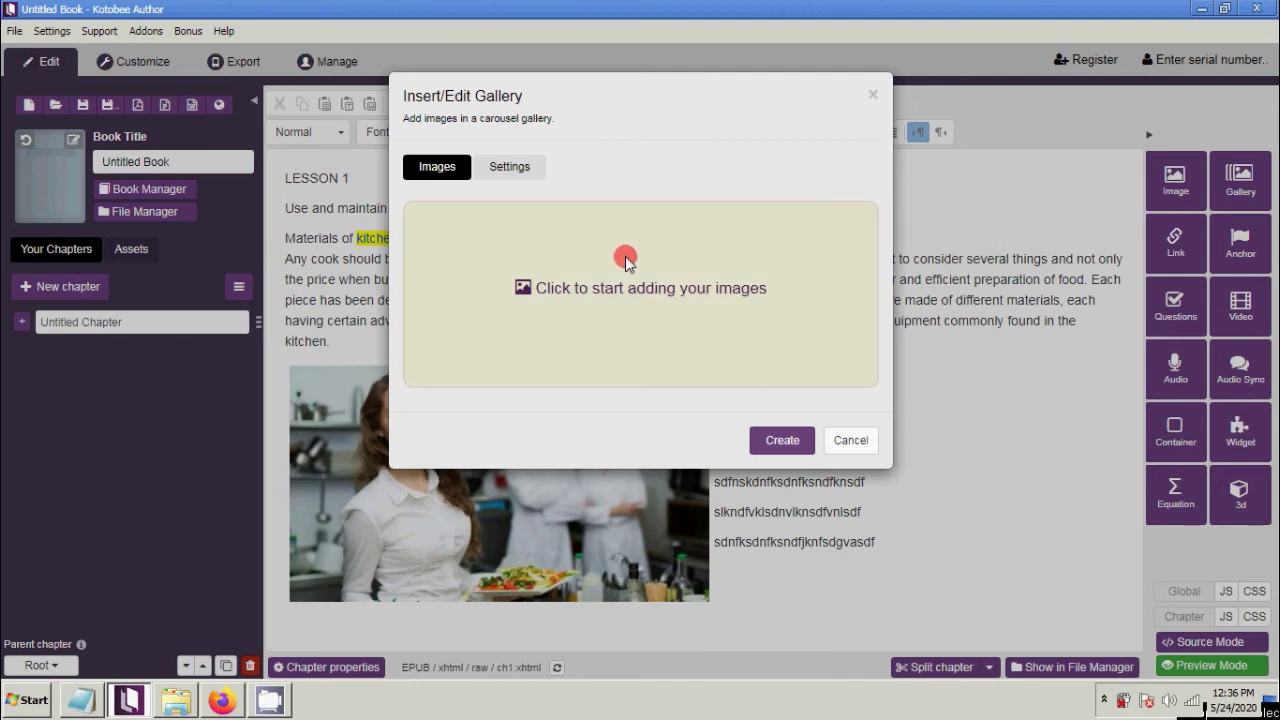
left_click(601, 313)
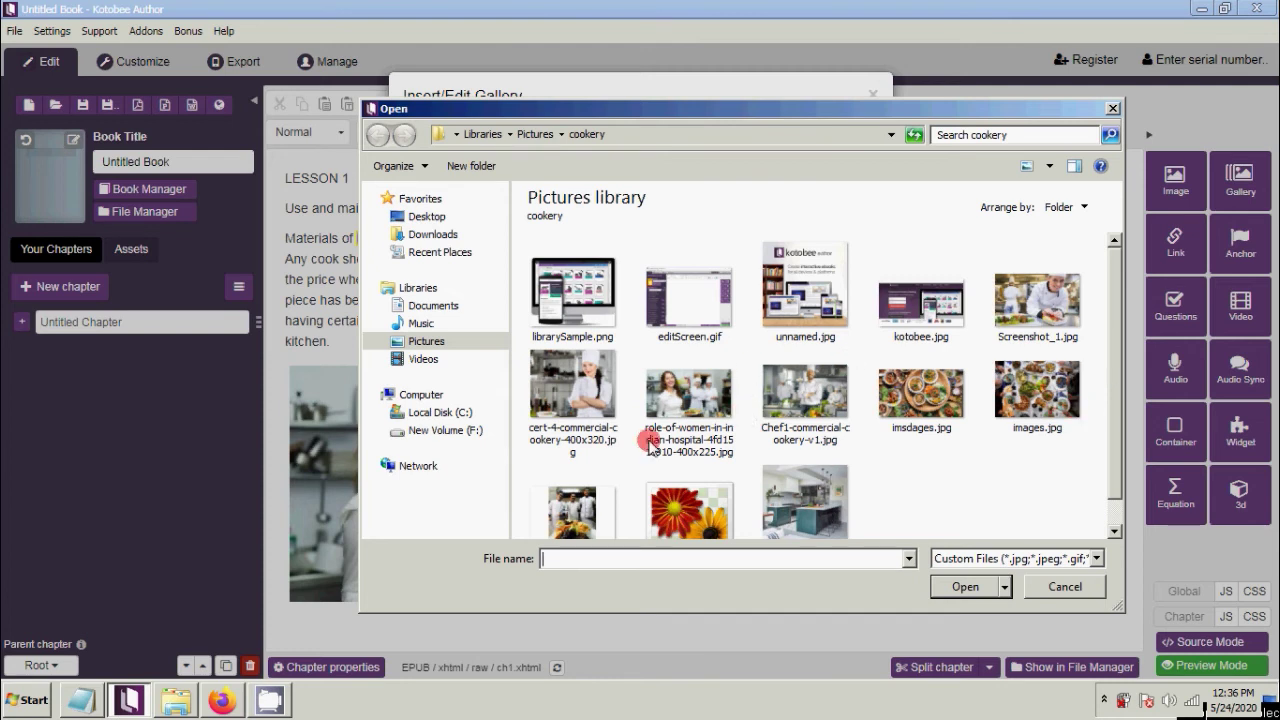
left_click(1045, 312)
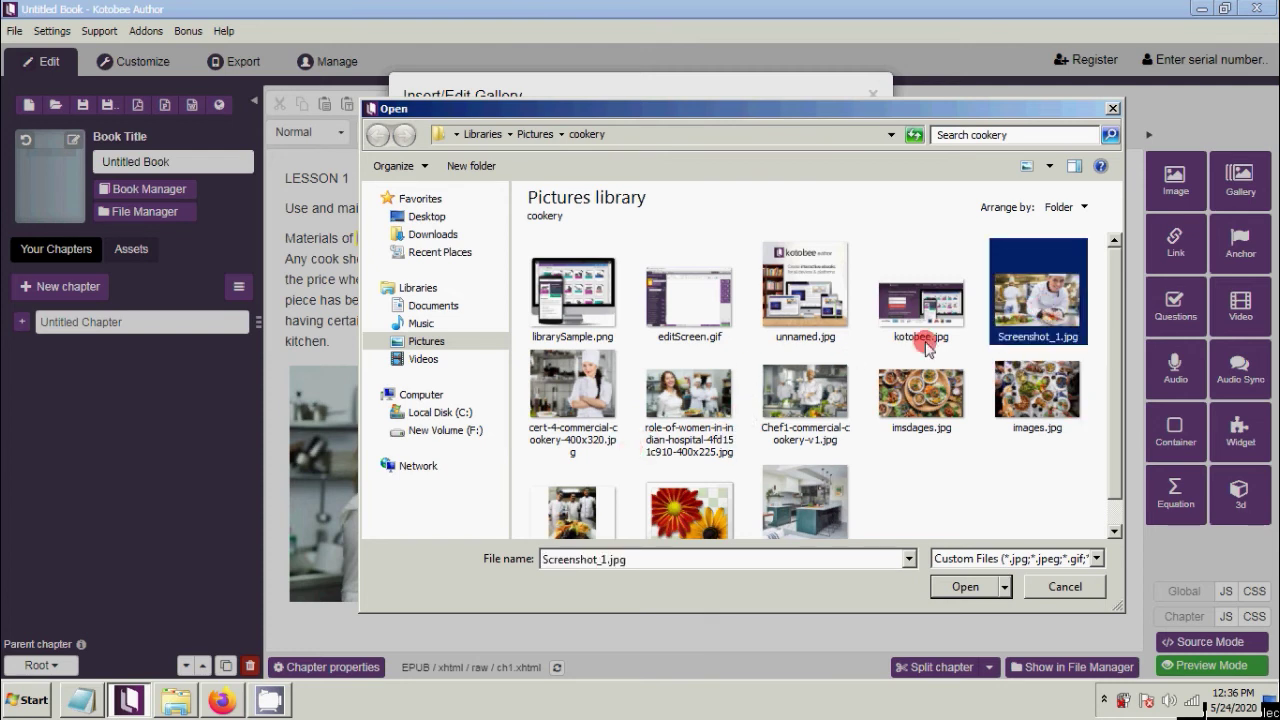
left_click(587, 404)
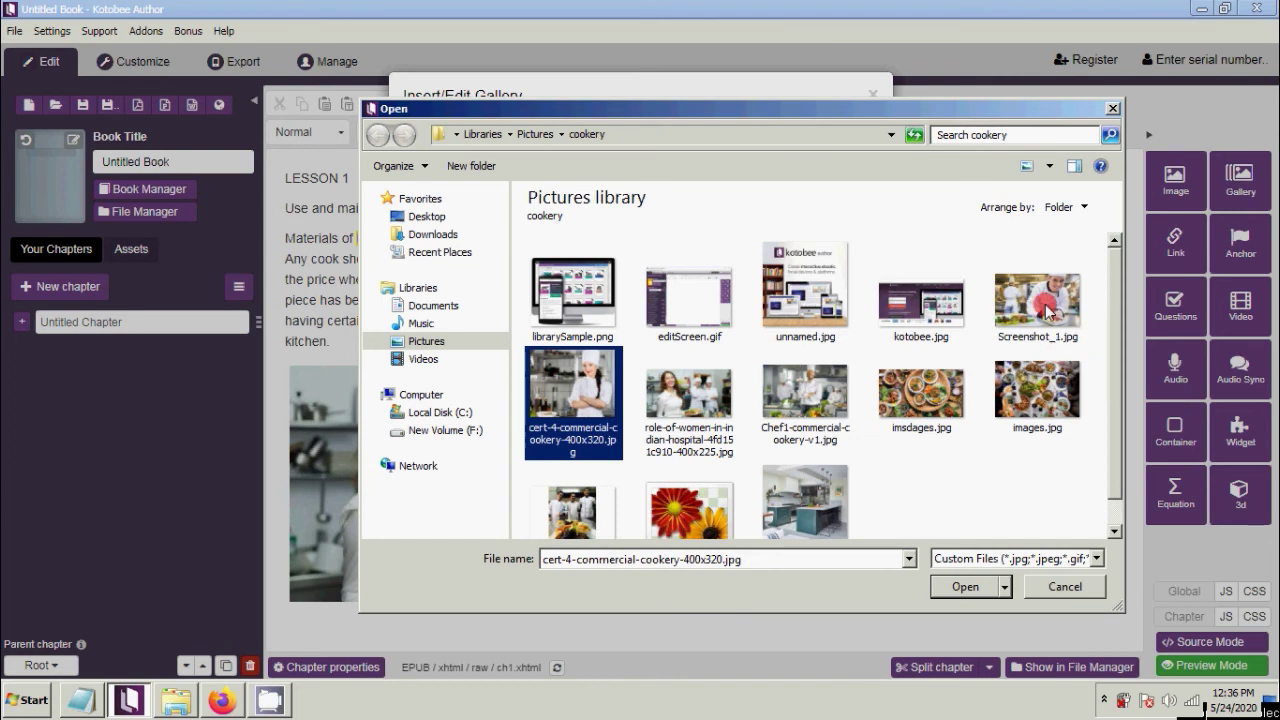
left_click(1045, 307)
left_click(594, 384, "ctrl")
left_click(698, 438, "ctrl")
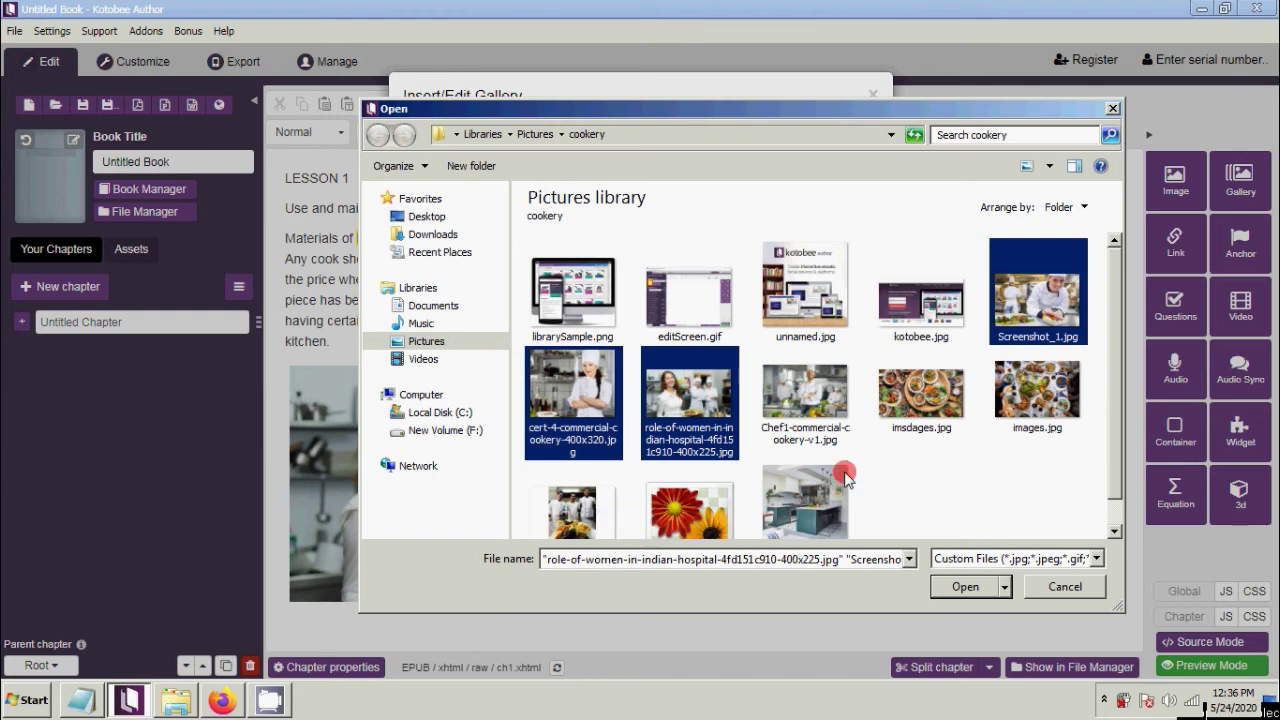
left_click(586, 512, "ctrl")
left_click(966, 589)
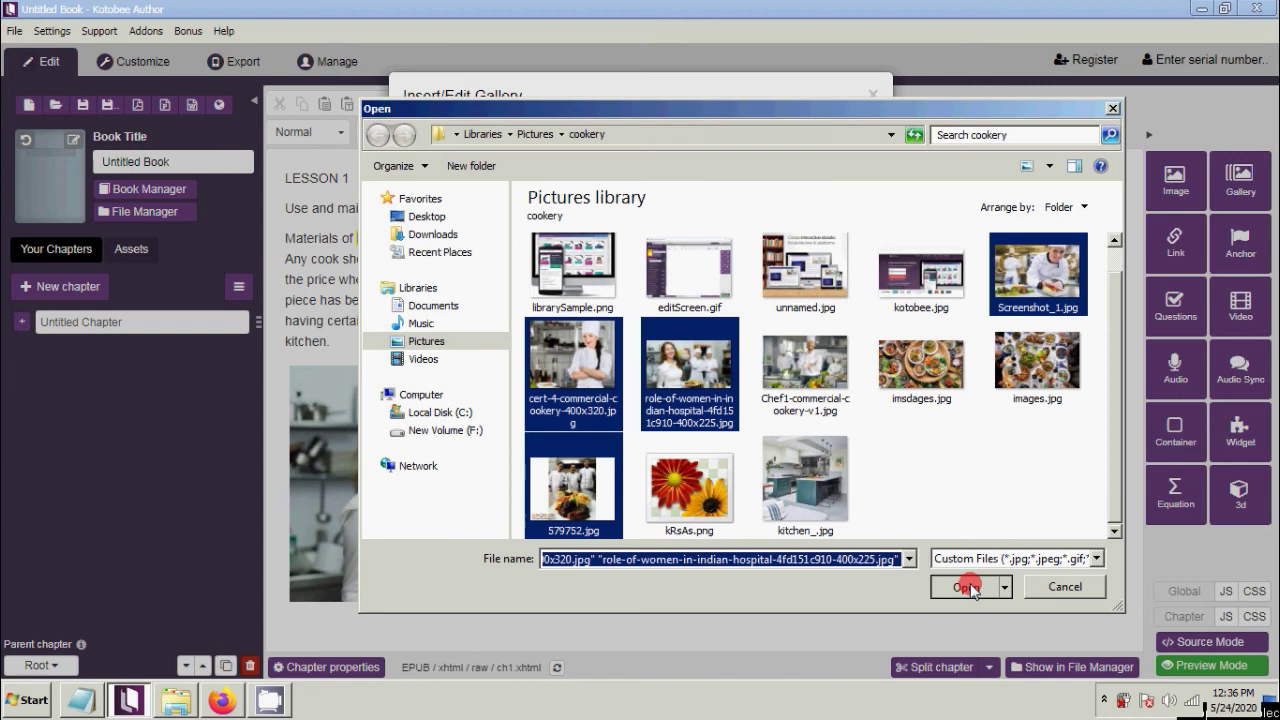
Look over the gallery's image list, move cert-4-commercial-cookery-400x320.jpg up one place and return it to second place
scroll(877, 280, "down", 2)
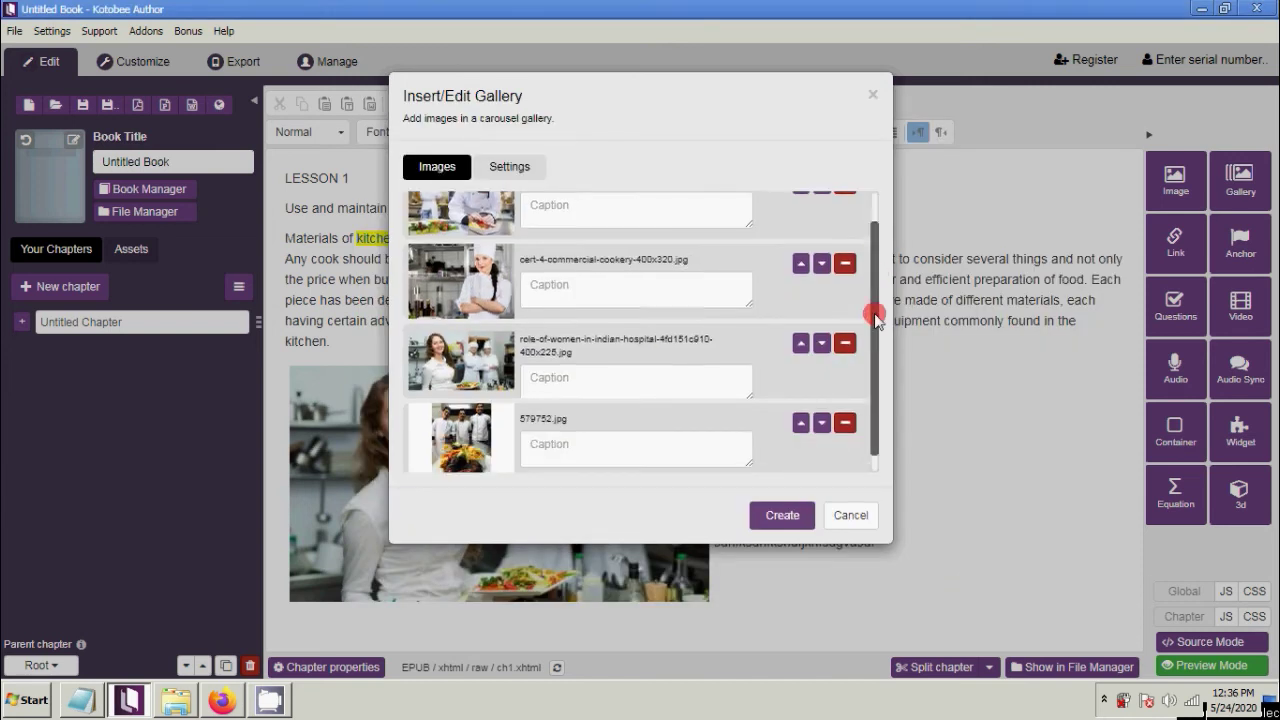
scroll(877, 320, "up", 2)
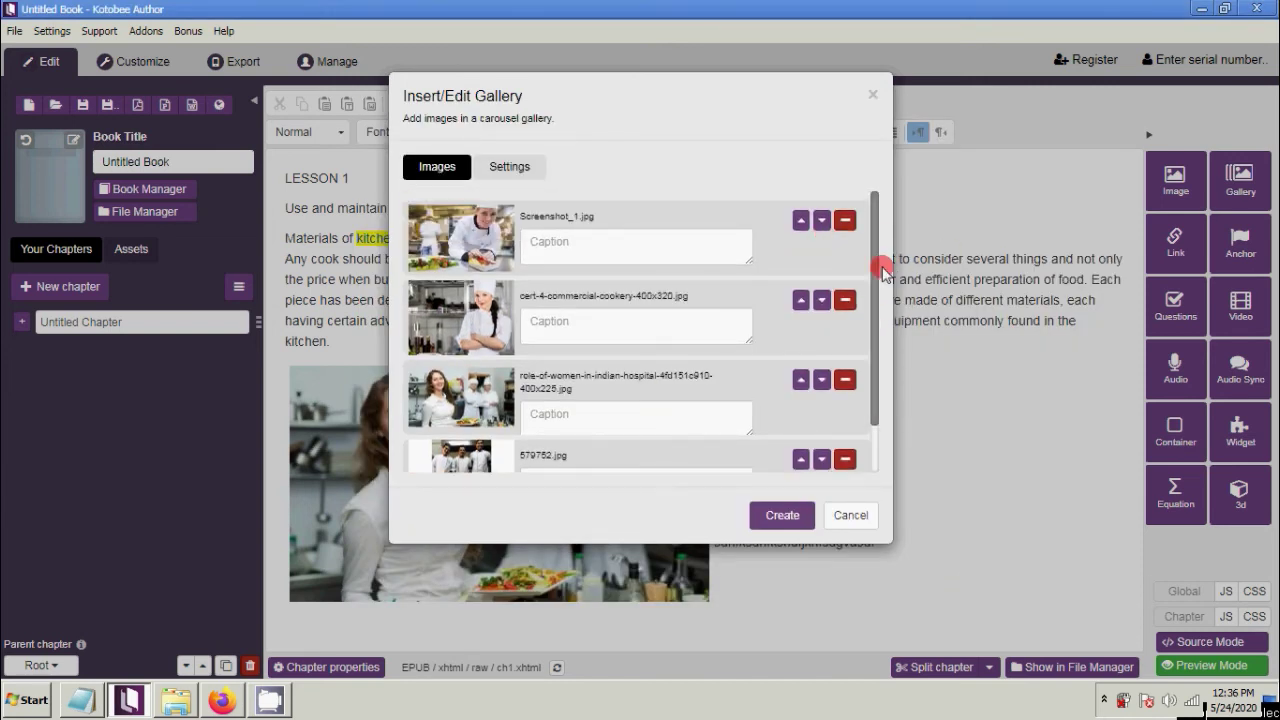
scroll(877, 323, "down", 1)
scroll(877, 320, "up", 1)
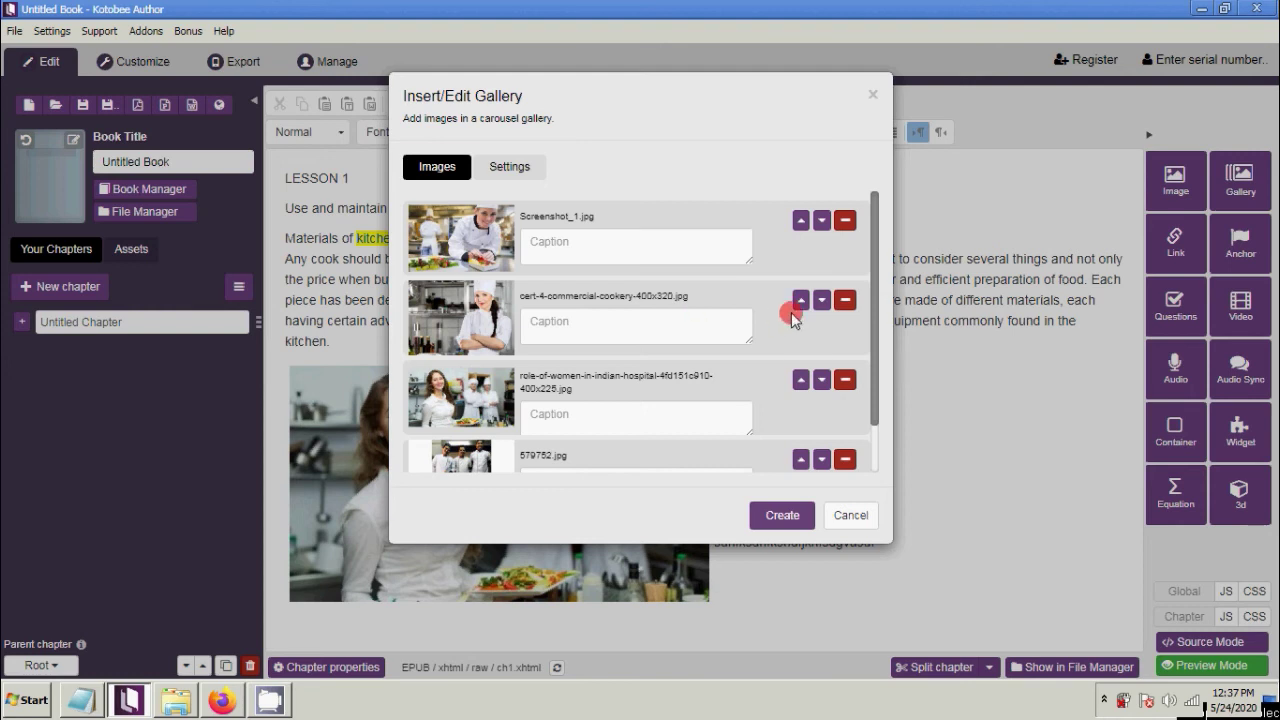
left_click(800, 299)
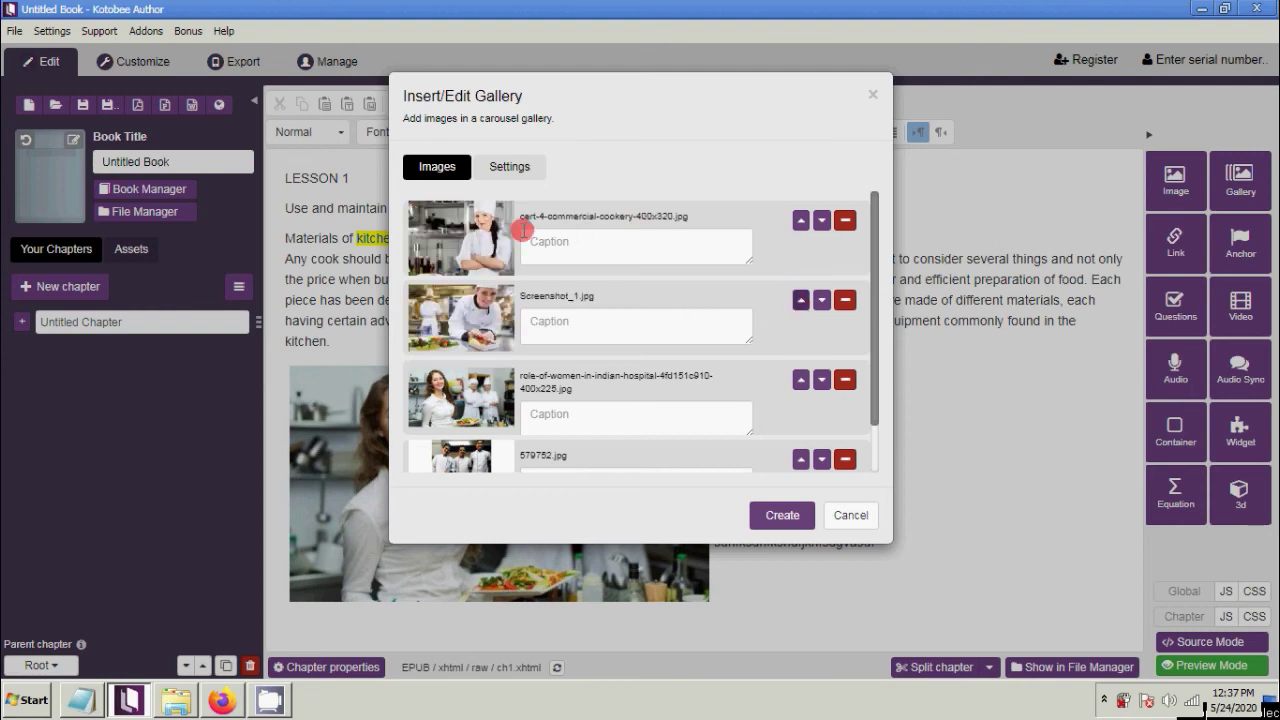
left_click(821, 221)
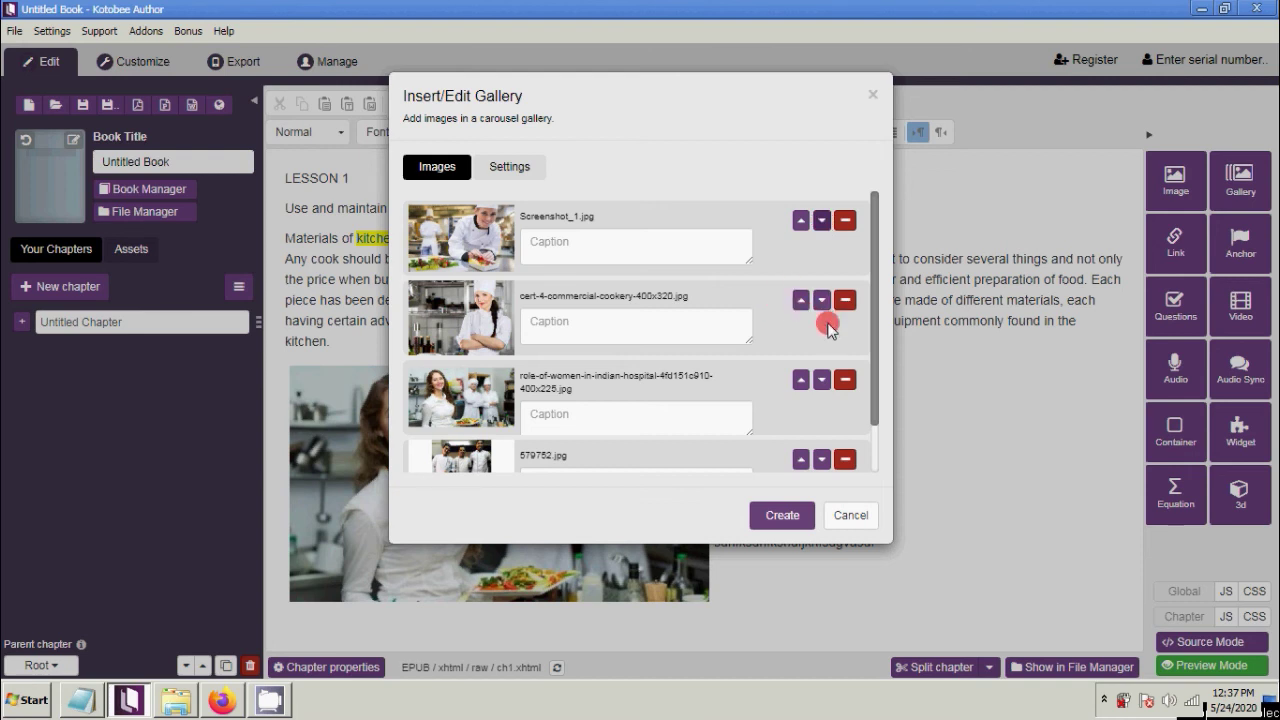
Create the four-image gallery in the chapter below the text-wrapped photo
left_click_drag(877, 345, 808, 480)
left_click(771, 522)
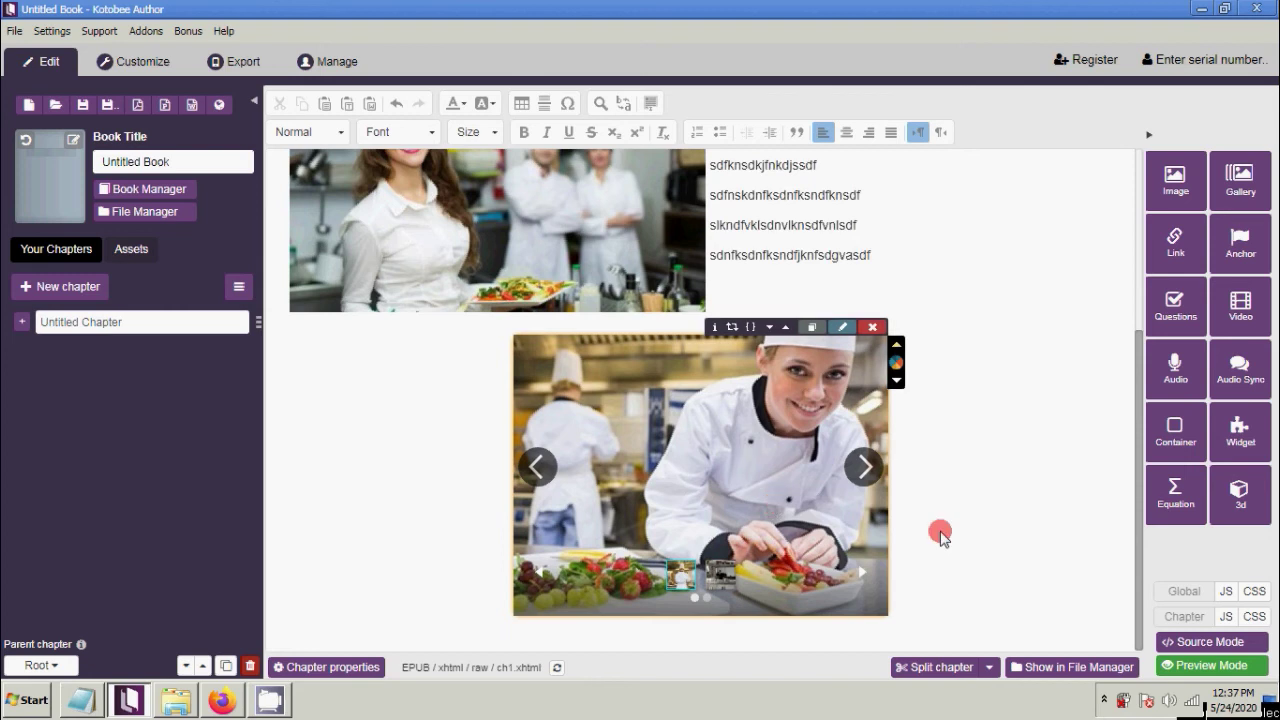
left_click(867, 567)
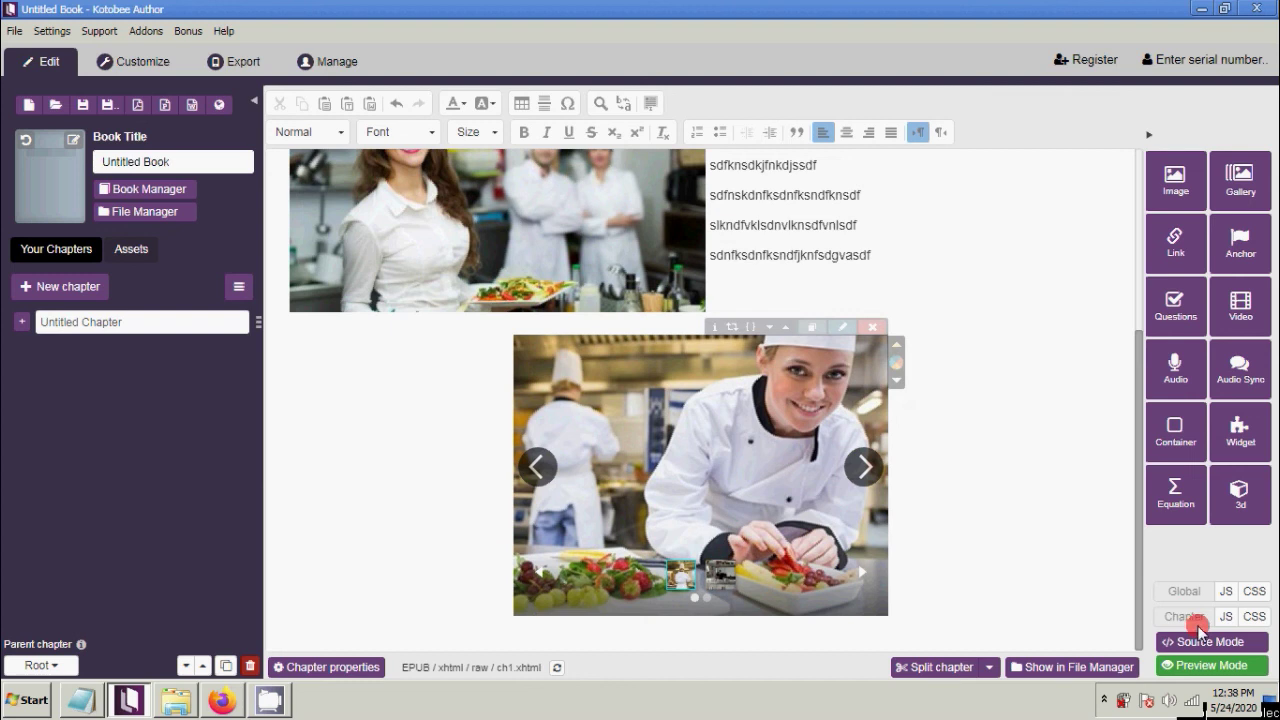
Test the gallery in the chapter preview: browse to the last image, view it fullscreen, close it, browse back and exit the preview
left_click(1203, 666)
scroll(659, 475, "down", 5)
left_click(862, 478)
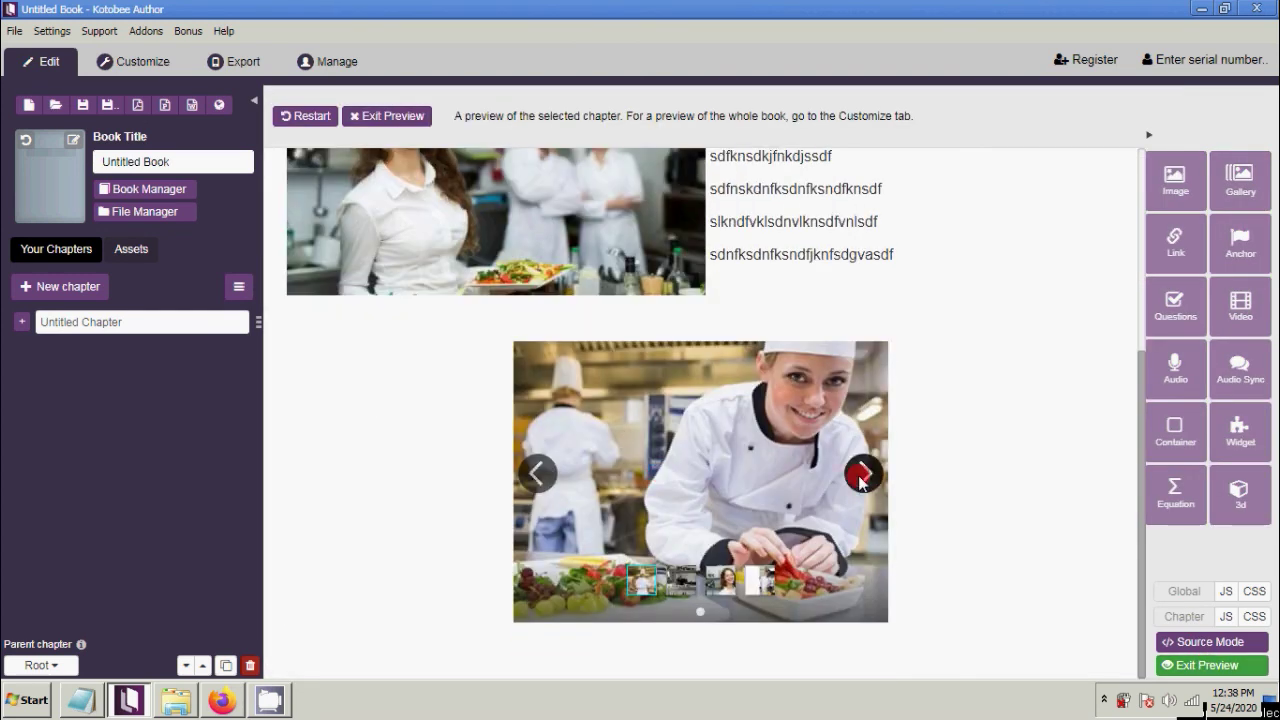
left_click(862, 478)
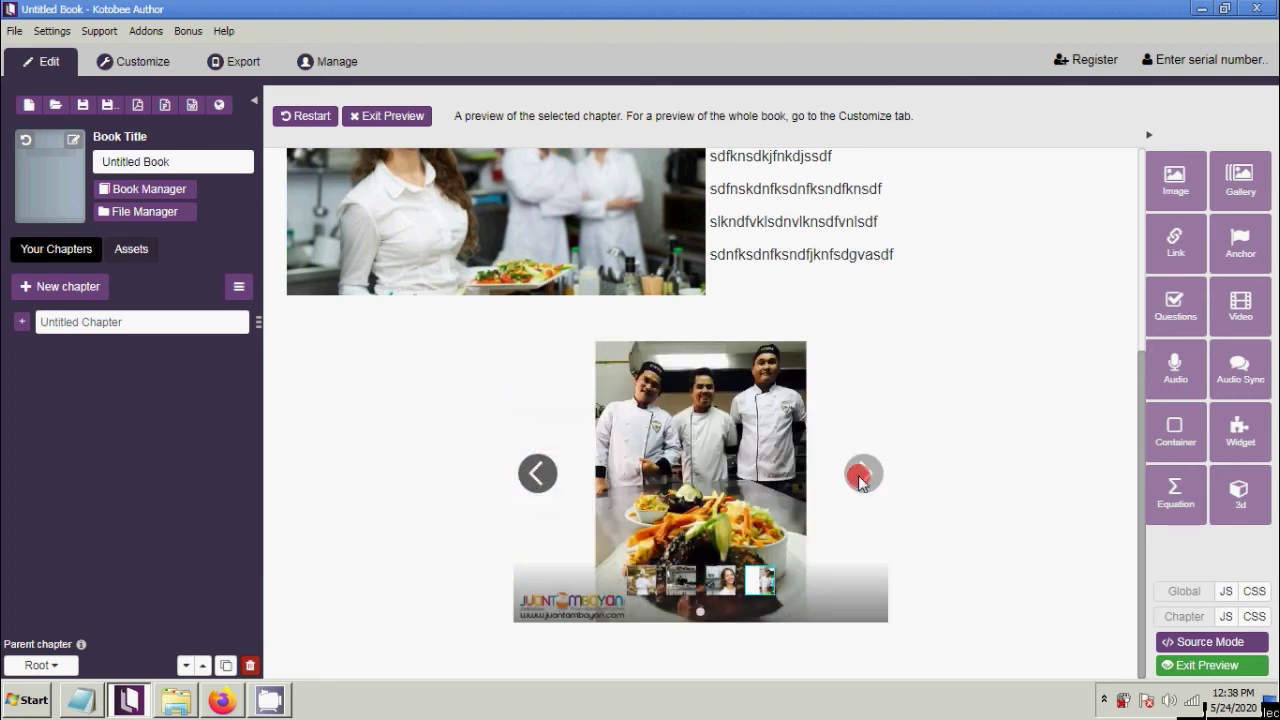
left_click(860, 479)
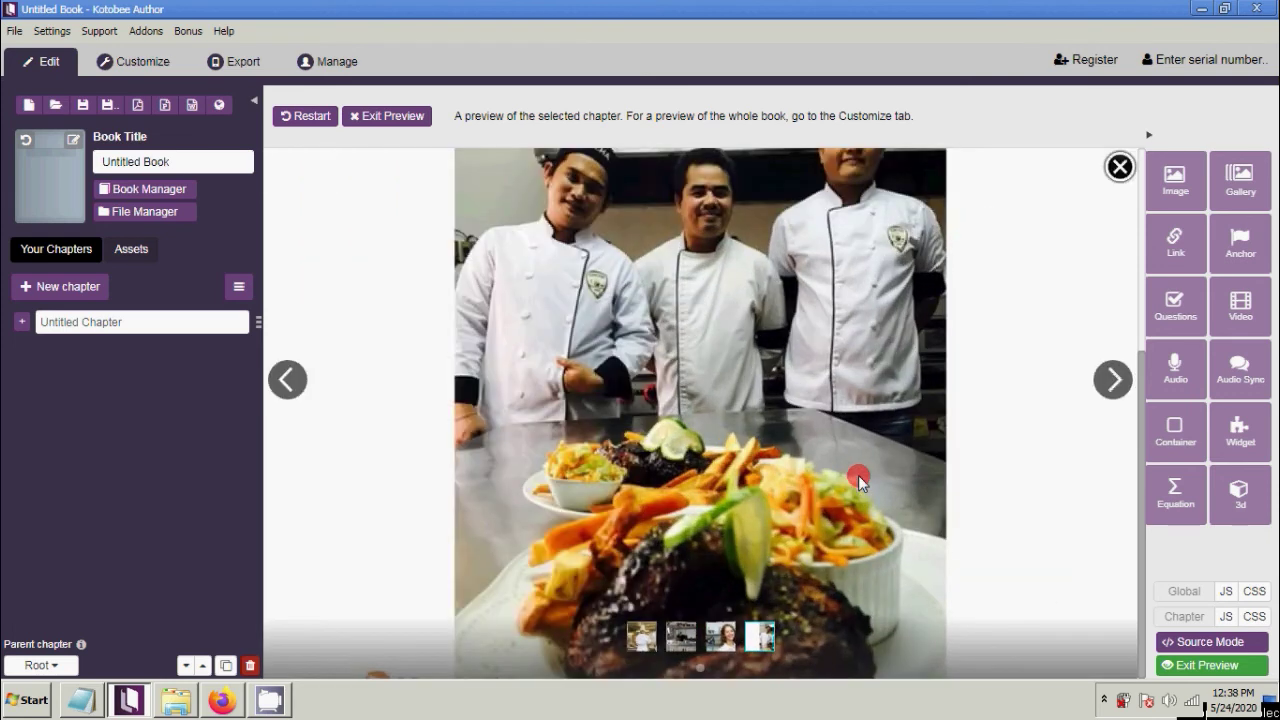
left_click(1120, 167)
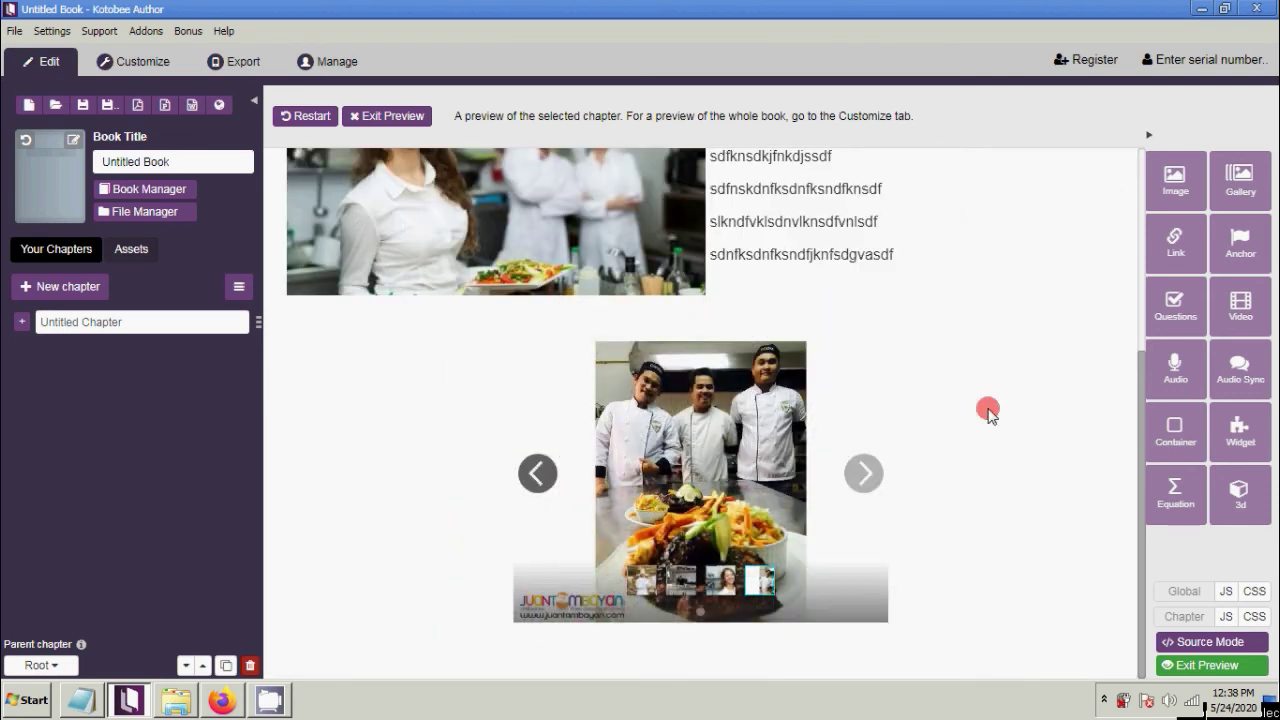
left_click(540, 482)
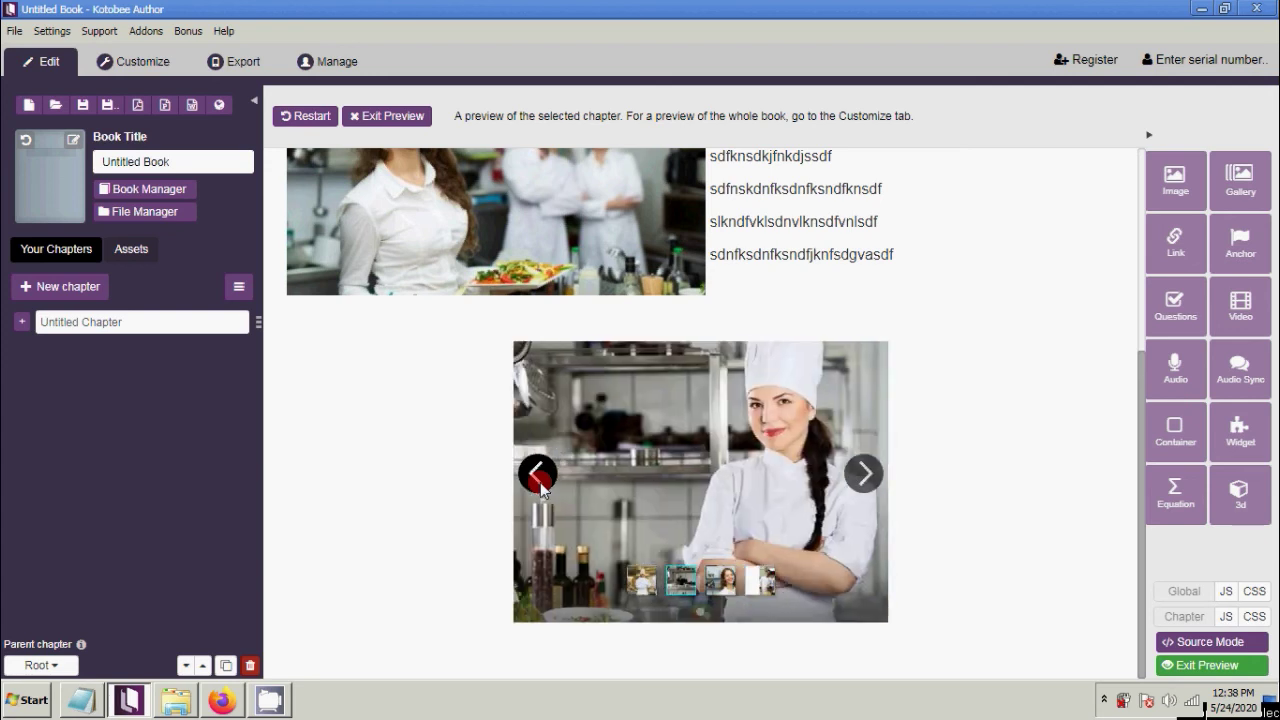
left_click(540, 482)
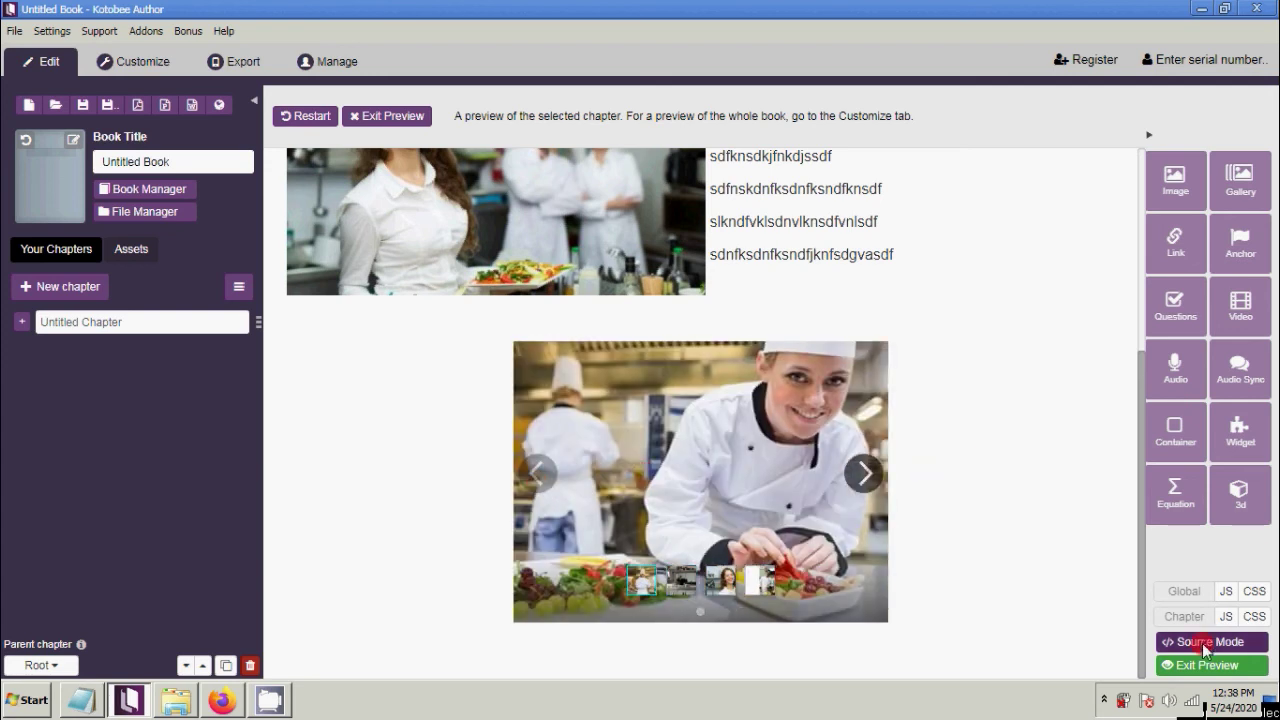
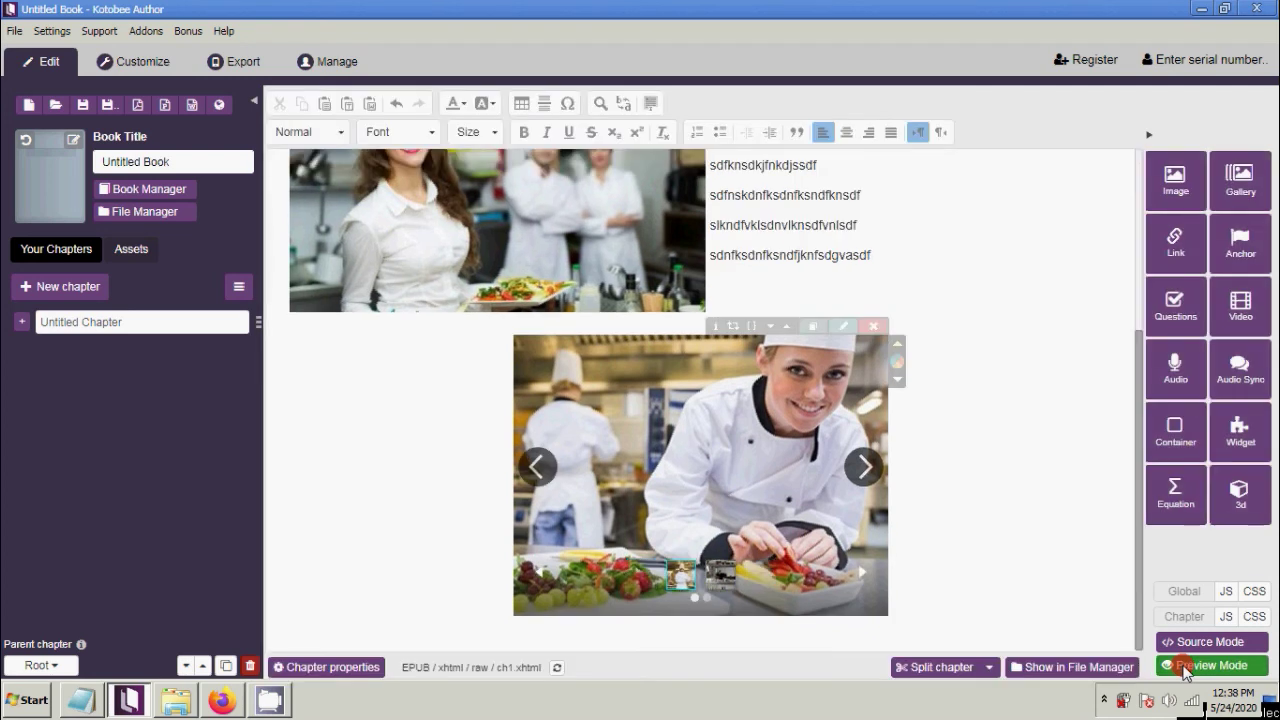
Browse the gallery images forward and back in the whole-book device preview and return to editing the chapter
left_click(148, 72)
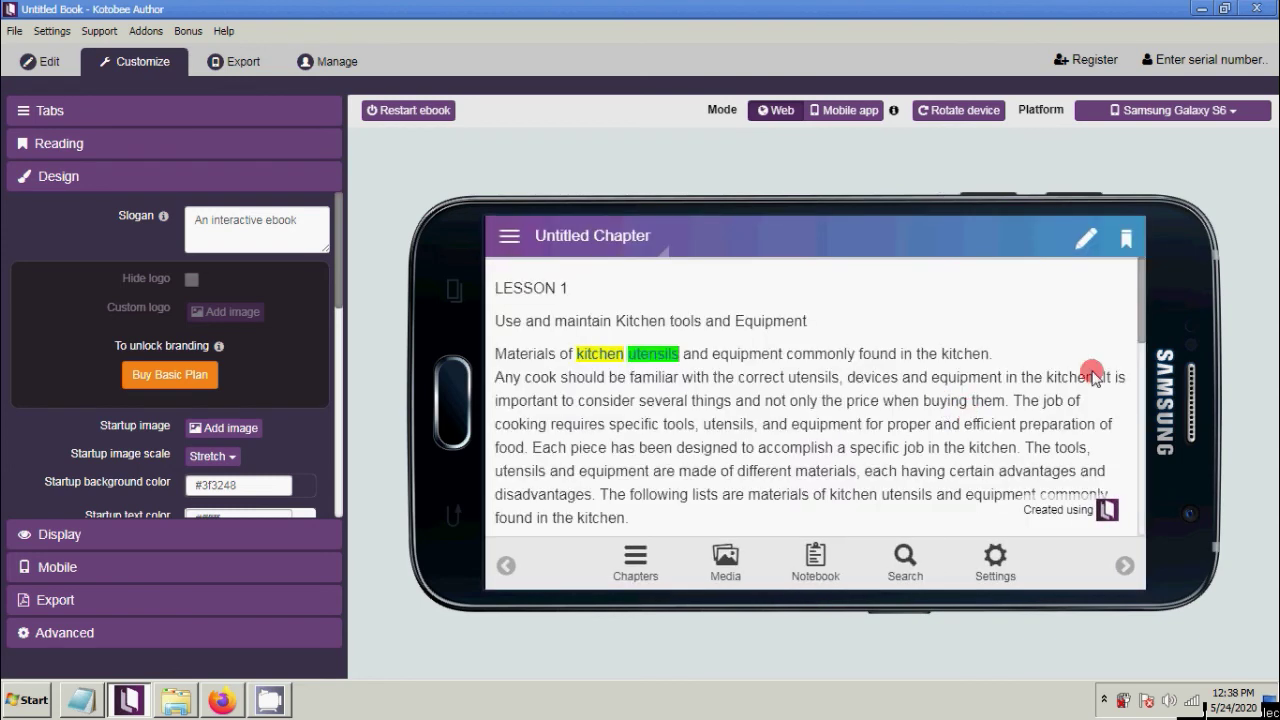
left_click_drag(1146, 323, 1133, 510)
left_click(974, 370)
left_click(974, 370)
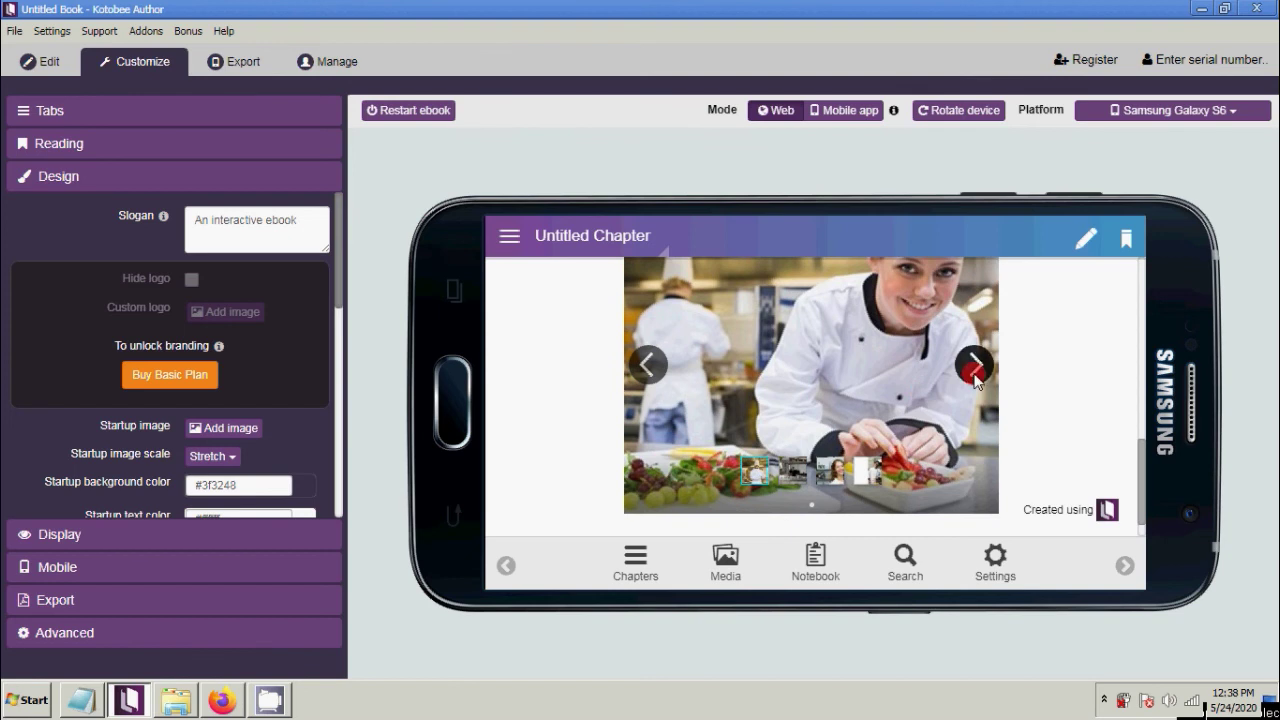
left_click(975, 368)
left_click(972, 366)
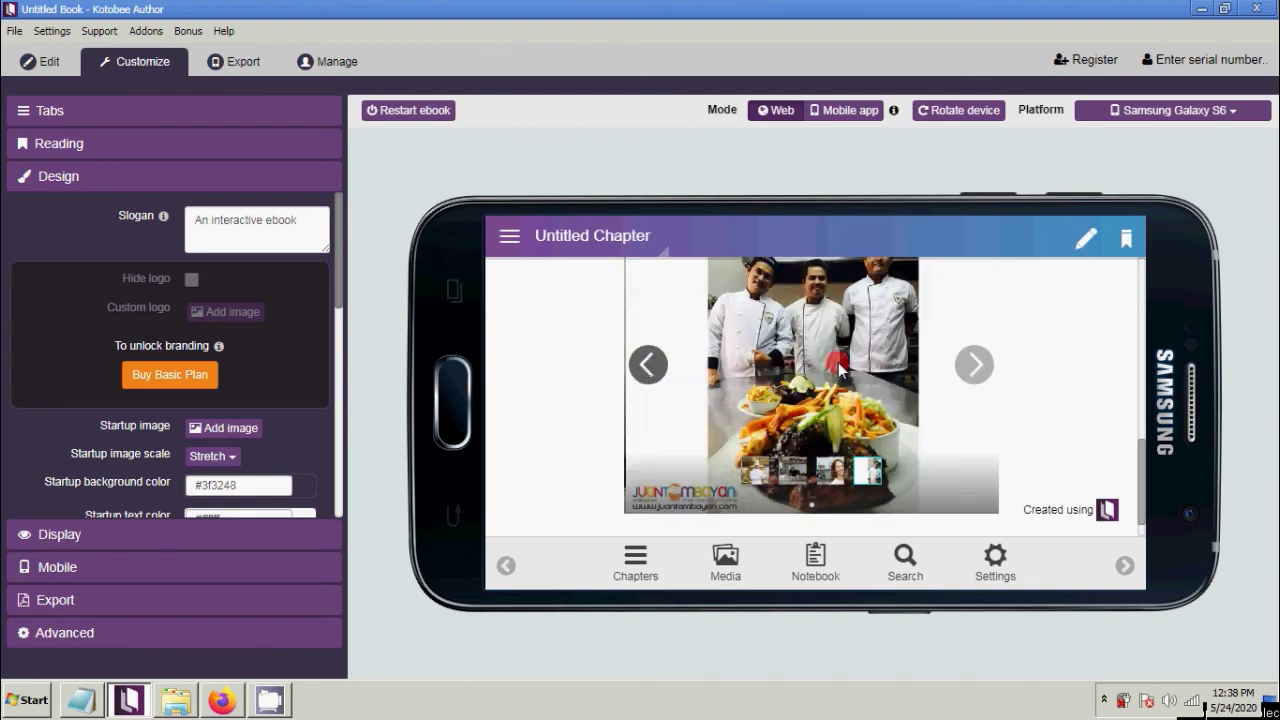
left_click(656, 372)
left_click(656, 372)
left_click(656, 372)
left_click(1127, 232)
left_click(1066, 297)
left_click(60, 62)
Edit the gallery below the photo and set its text-wrap to Push left
scroll(949, 423, "down", 5)
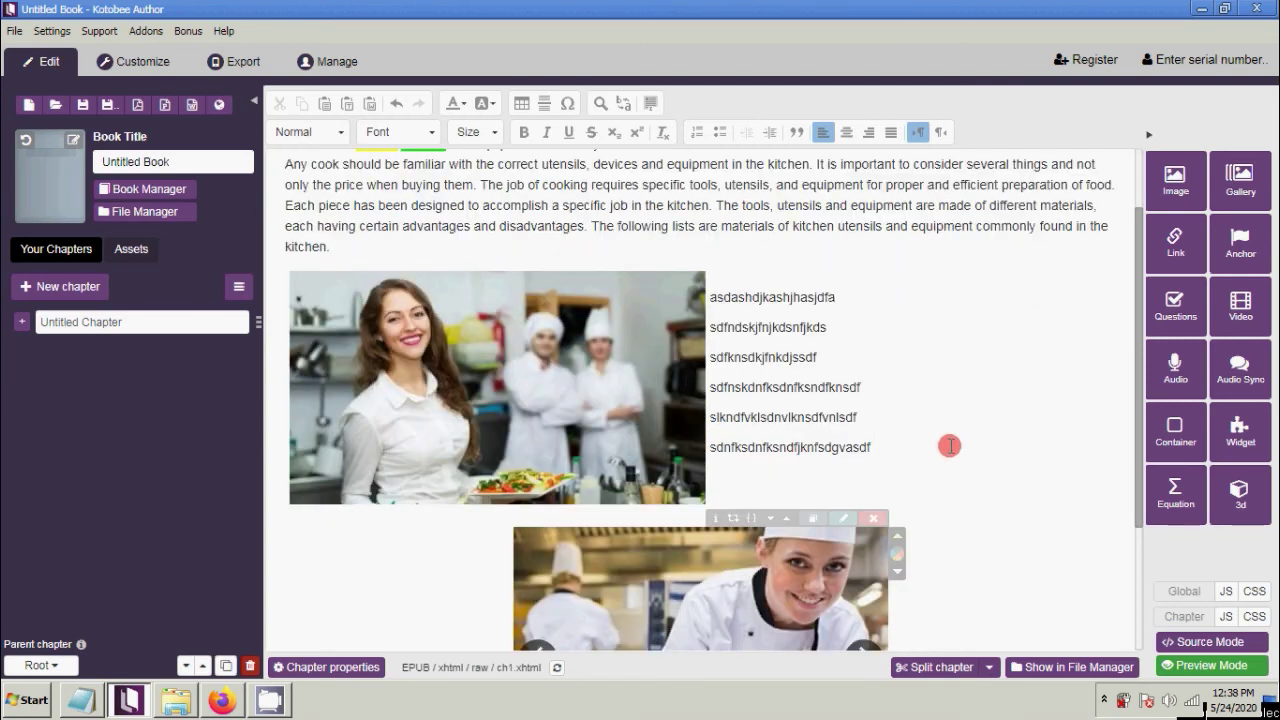
scroll(985, 516, "down", 1)
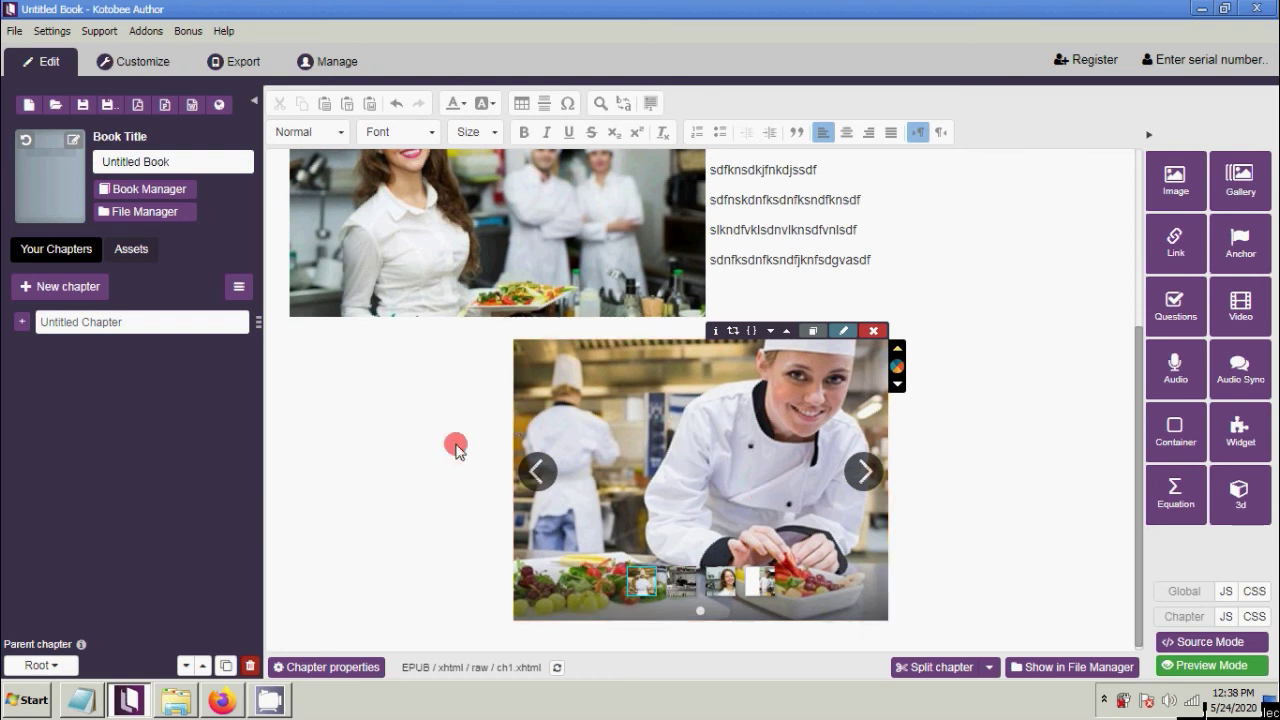
left_click(398, 510)
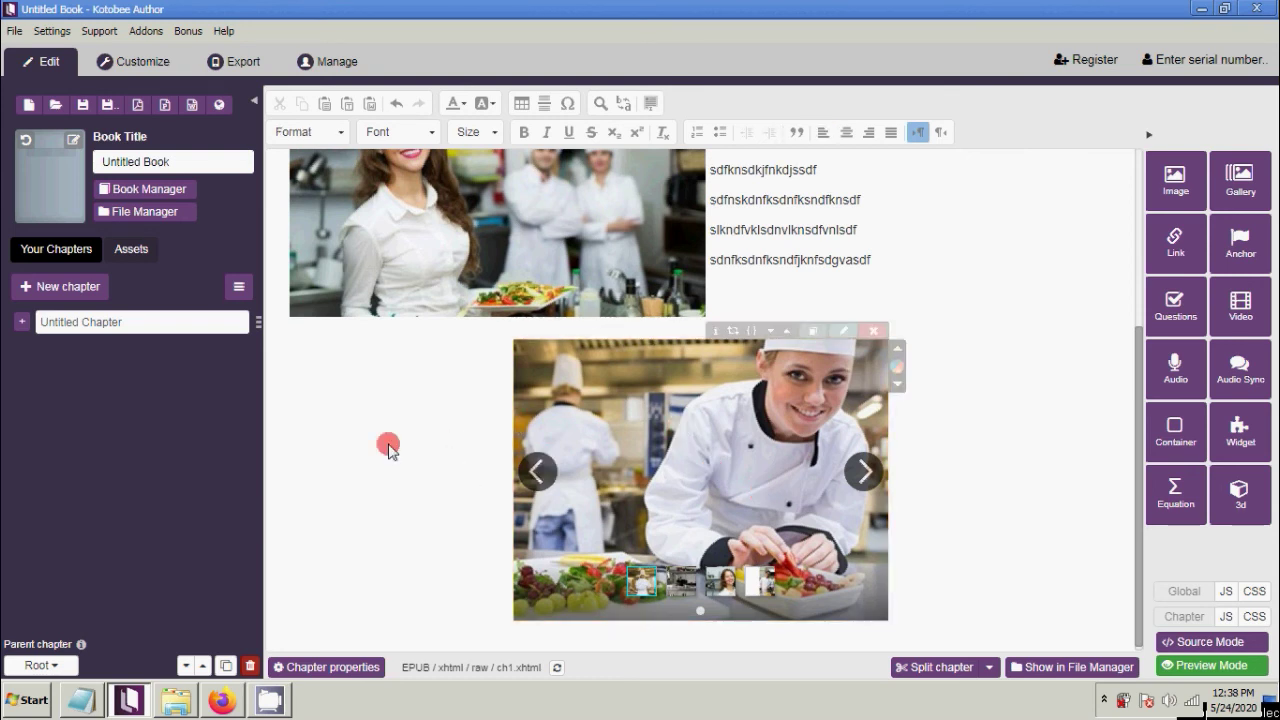
left_click(1034, 472)
left_click(715, 437)
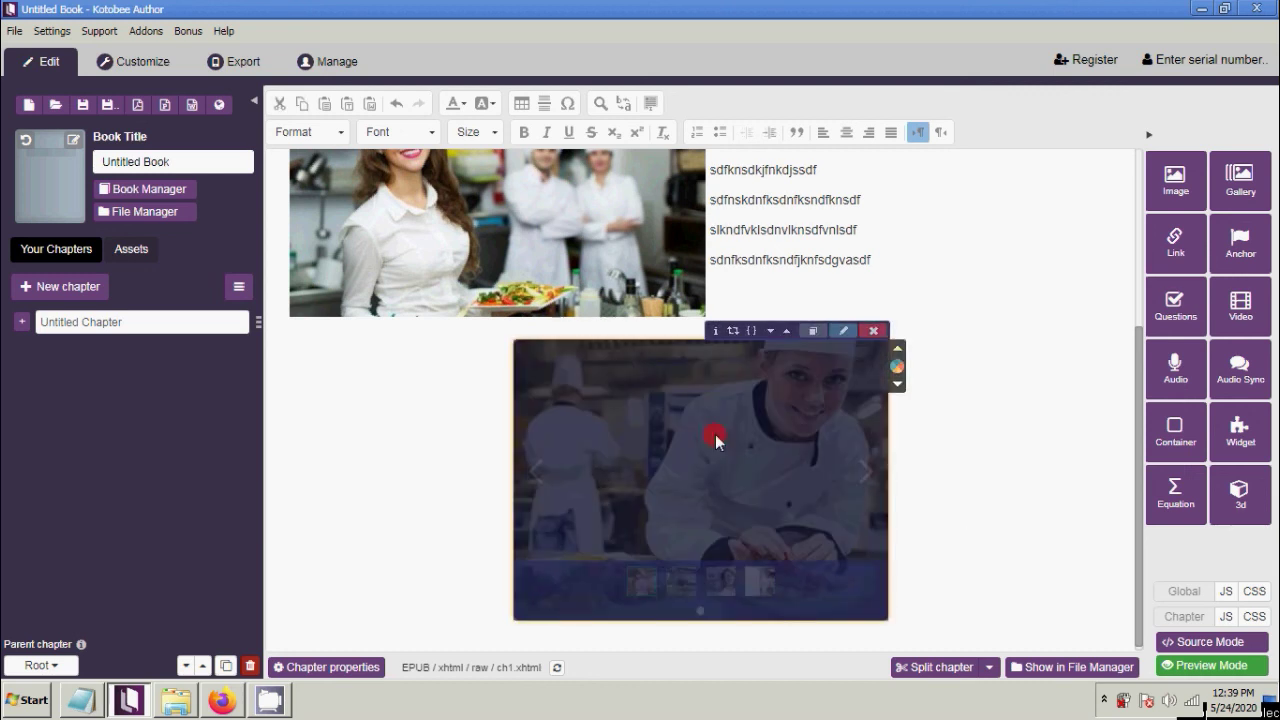
left_click(846, 331)
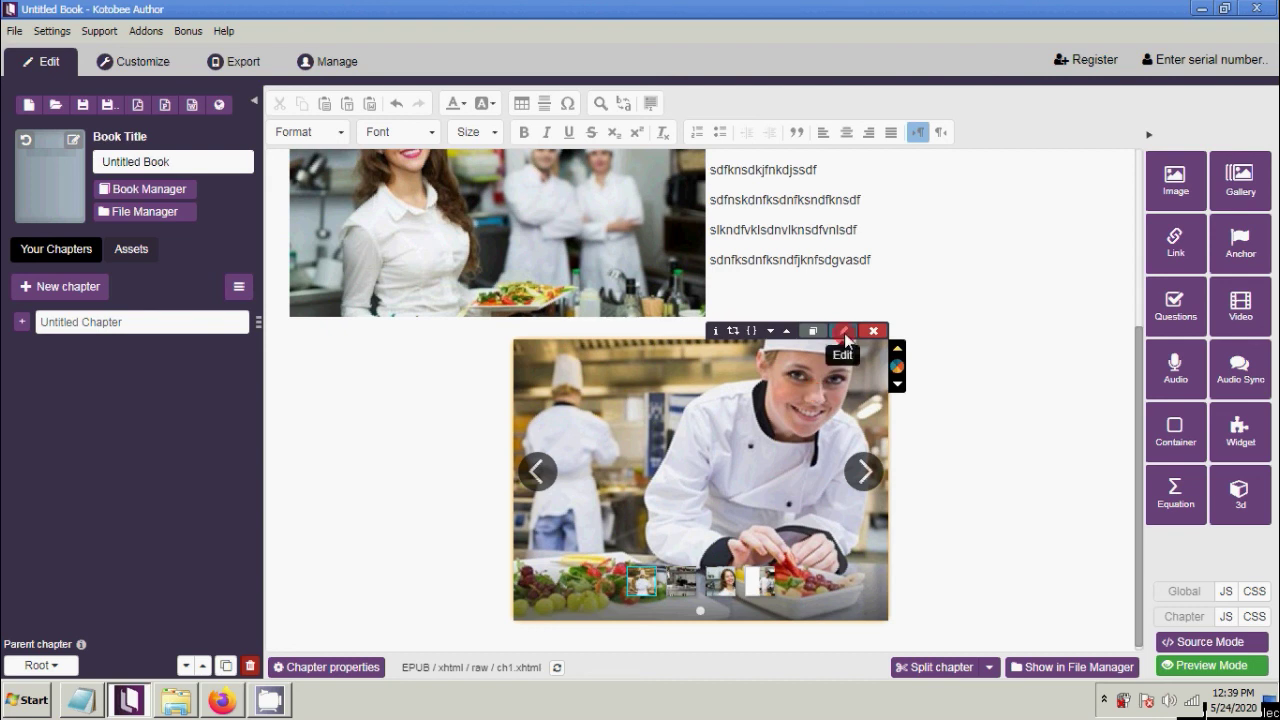
left_click(845, 335)
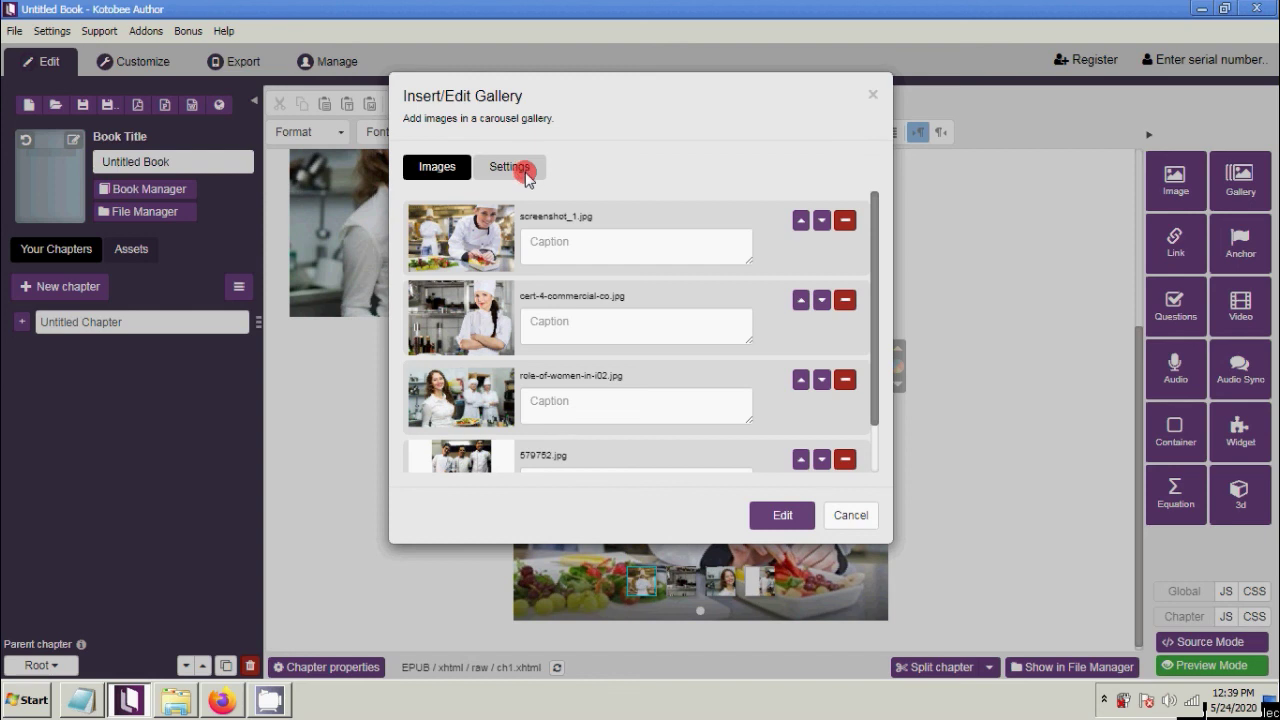
left_click(511, 170)
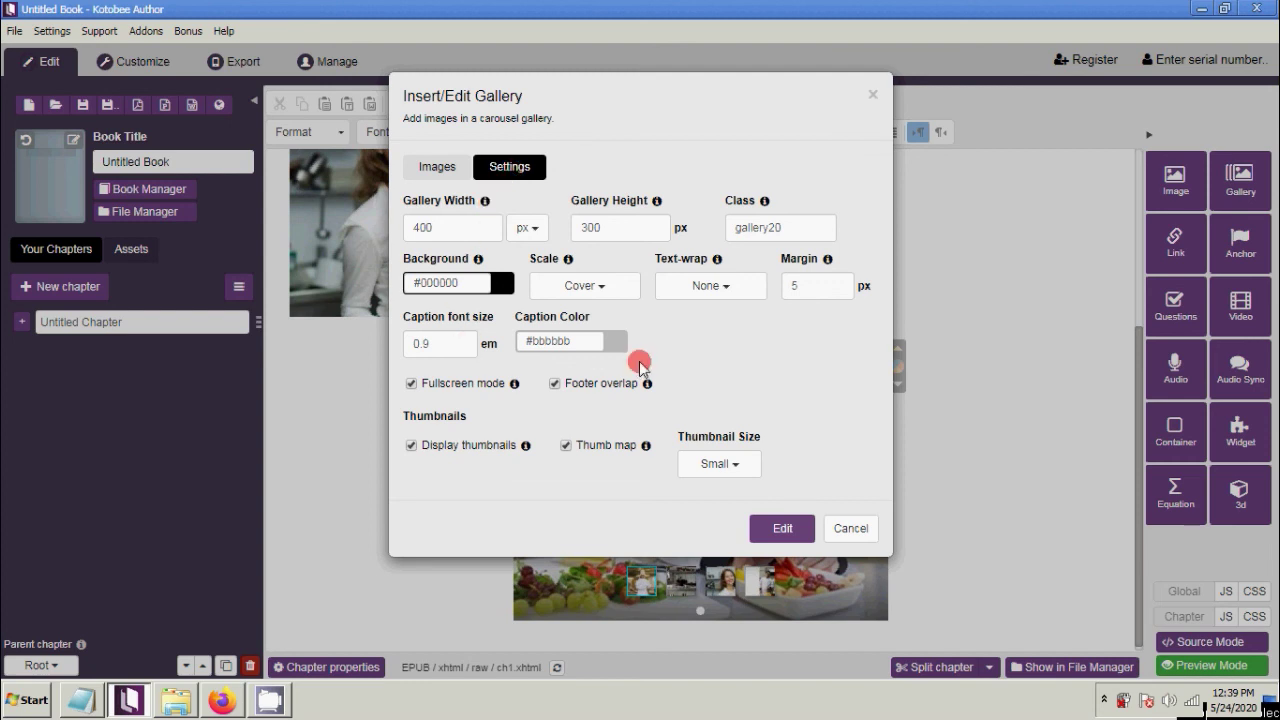
left_click(728, 287)
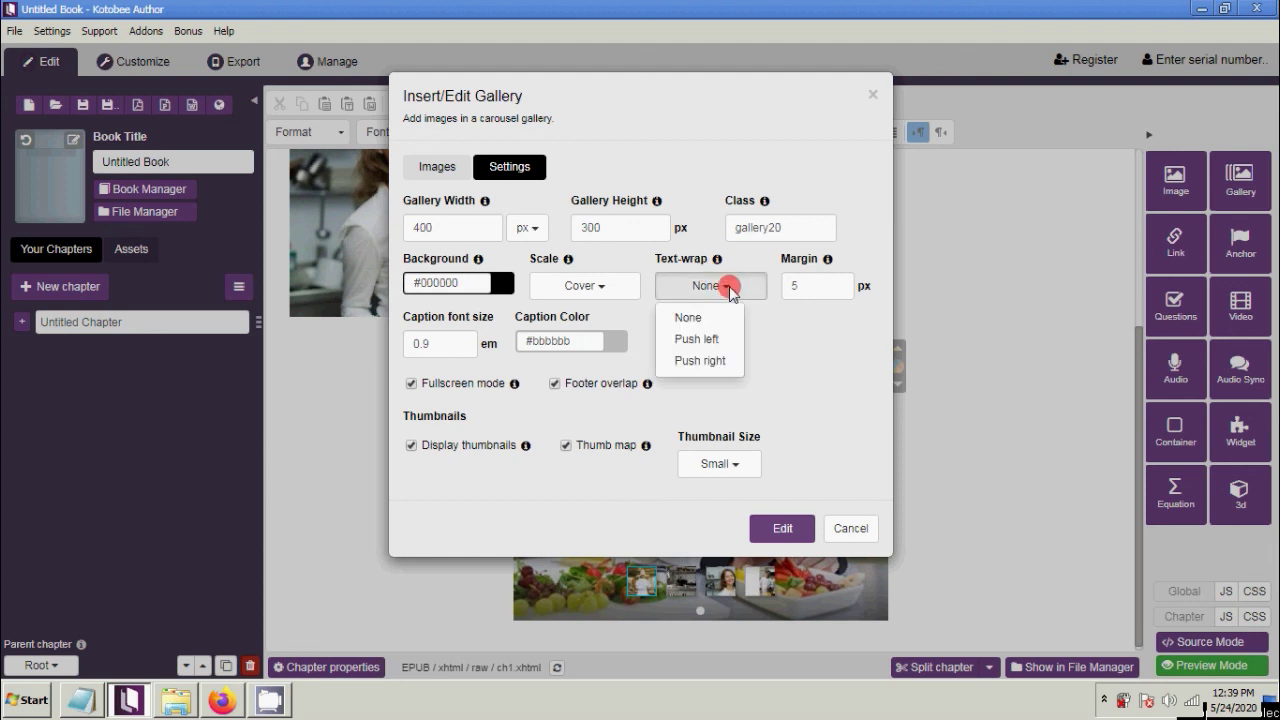
left_click(708, 339)
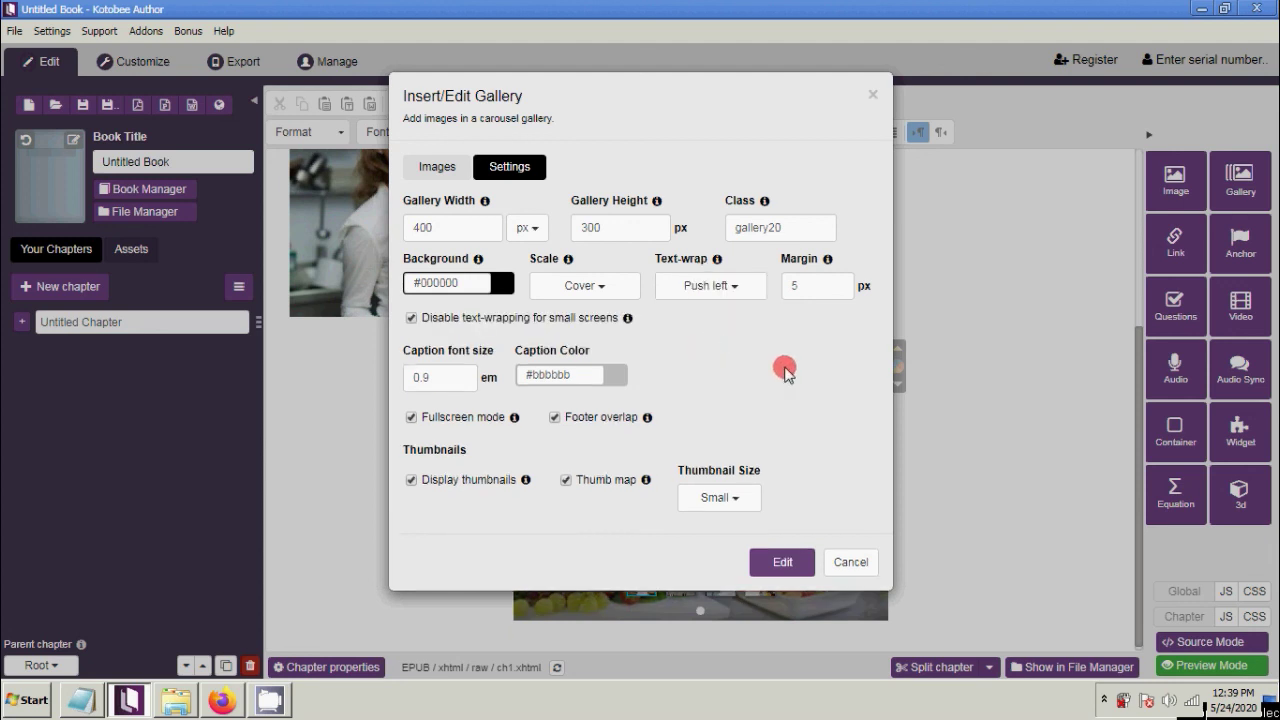
left_click(780, 564)
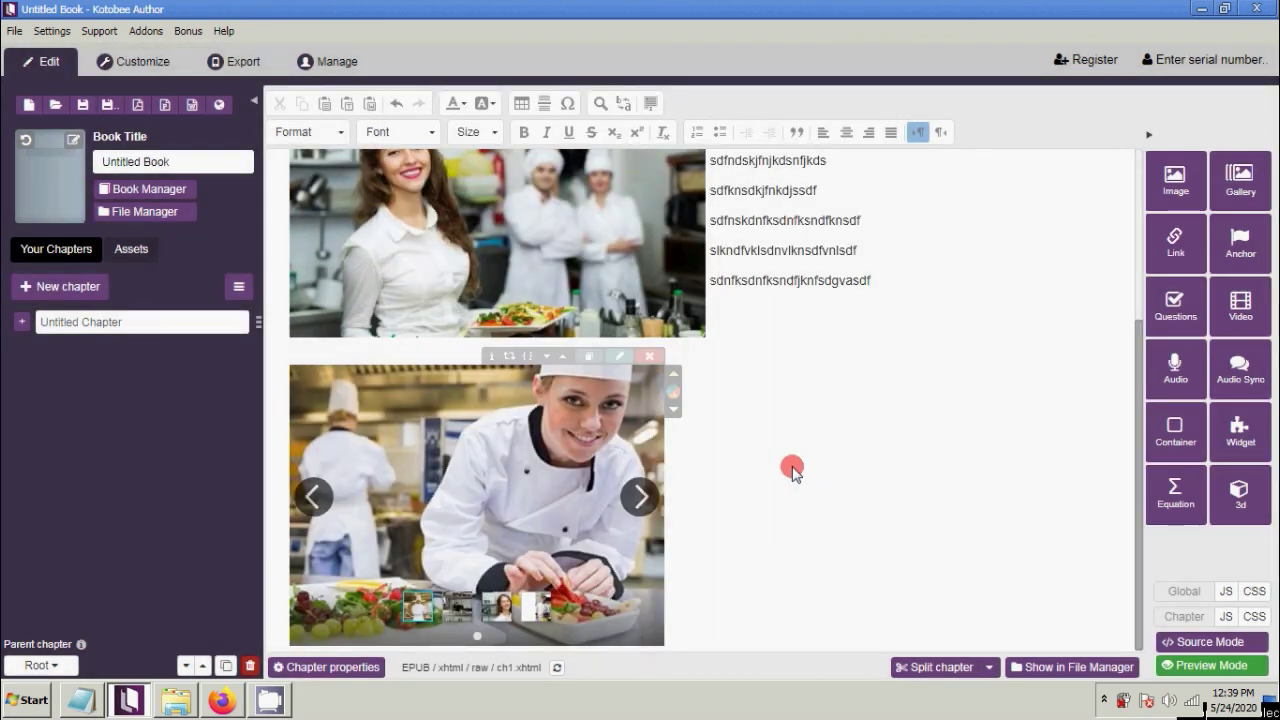
Check the position of the left-wrapped gallery in the chapter preview twice, returning to editing each time
left_click(1182, 665)
scroll(688, 512, "down", 2)
scroll(688, 512, "down", 1)
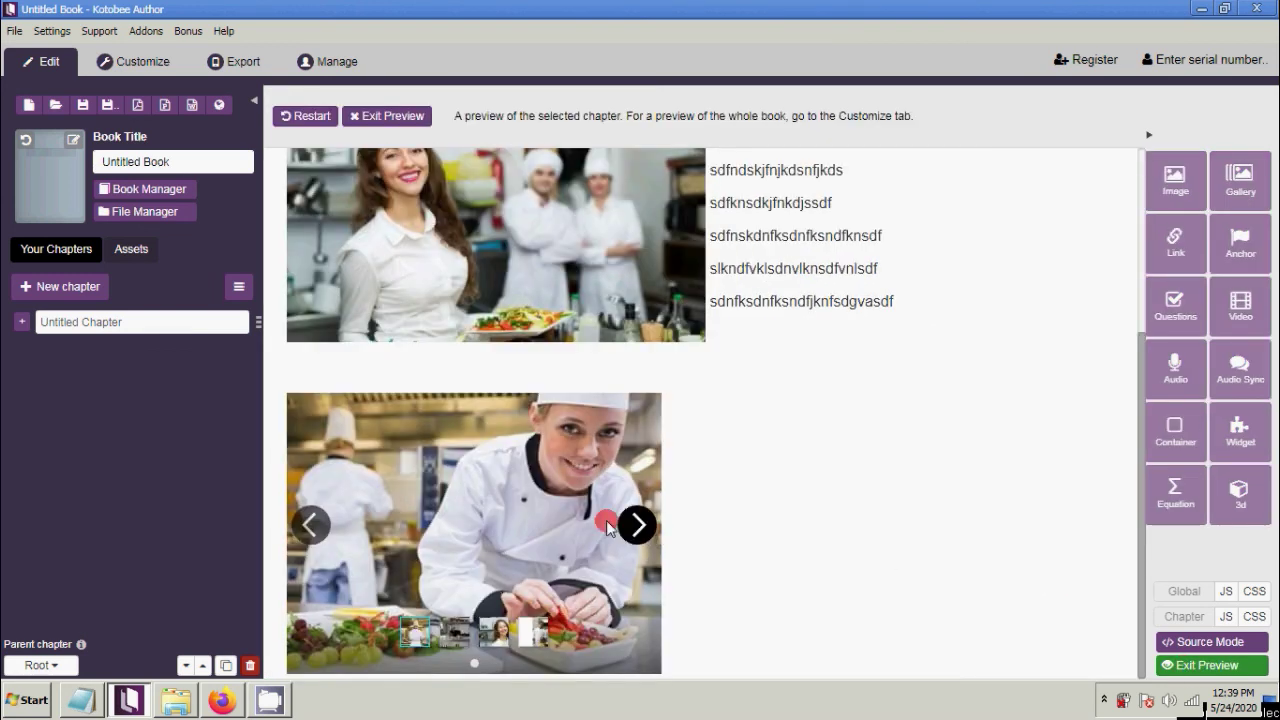
left_click(1195, 670)
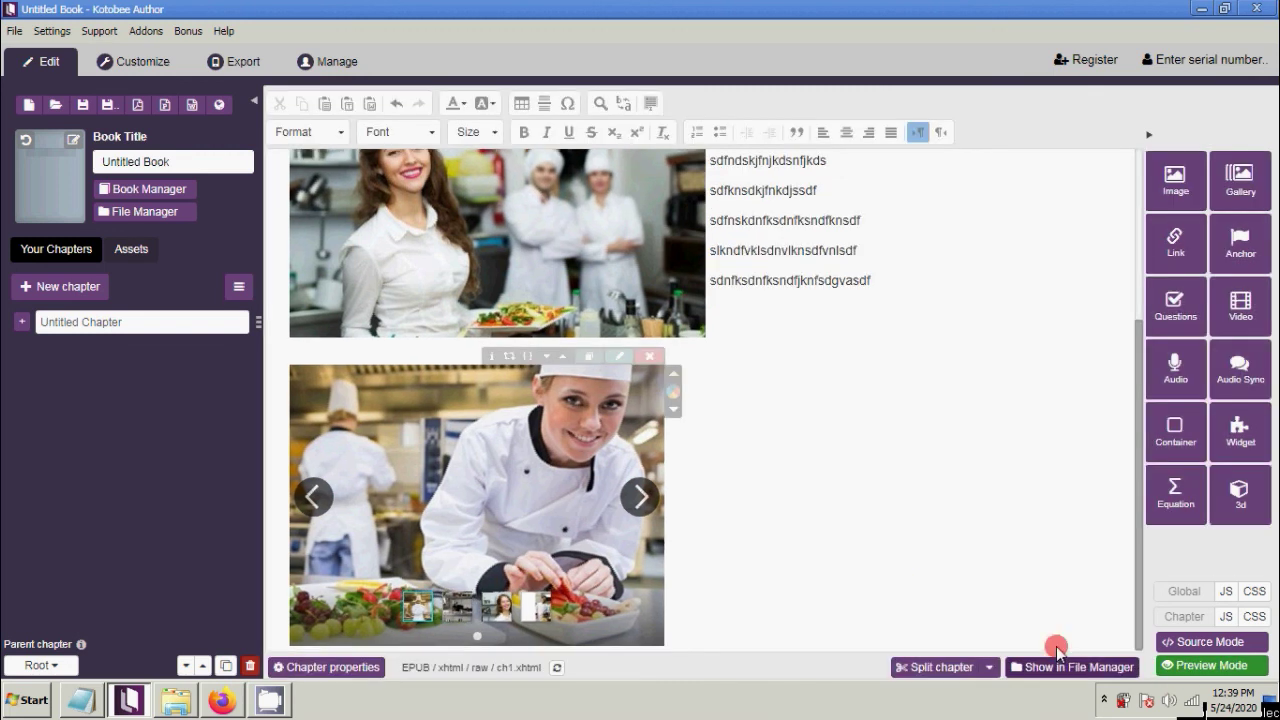
left_click(1197, 667)
scroll(777, 523, "down", 2)
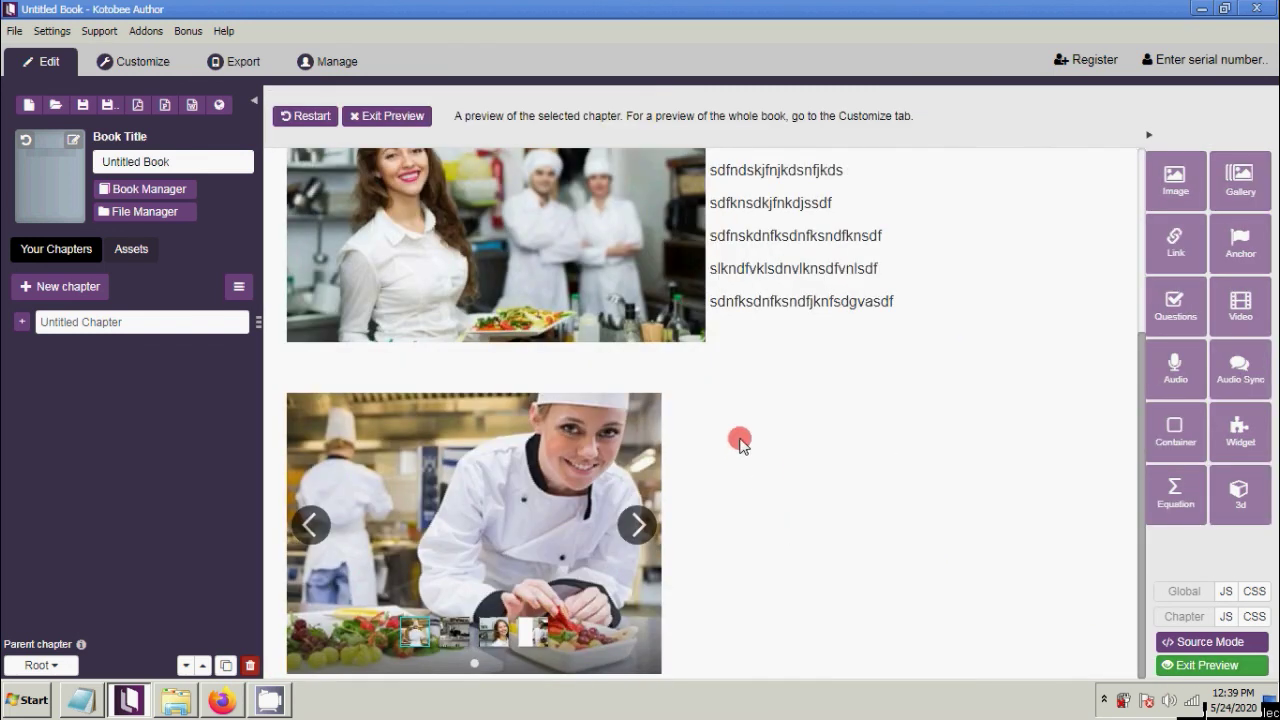
left_click(1182, 672)
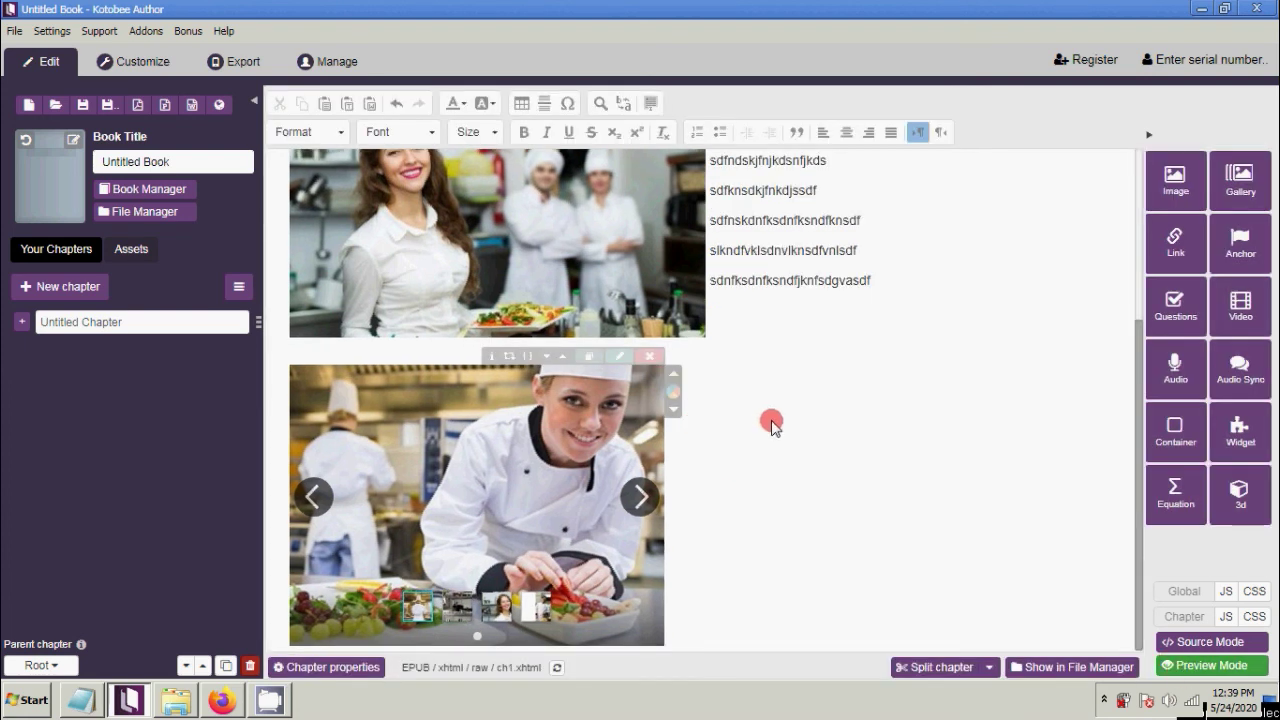
Fill the space beside the gallery with seven lines of filler text, from "canensdfnsjfn" to "fdglkdfnvlkndfmvklfndmvklnfmd"
left_click(771, 456)
type("fgnfdkngksfdngklfsdg")
key("Return")
type("dfgdfkngvkfndgkdfg")
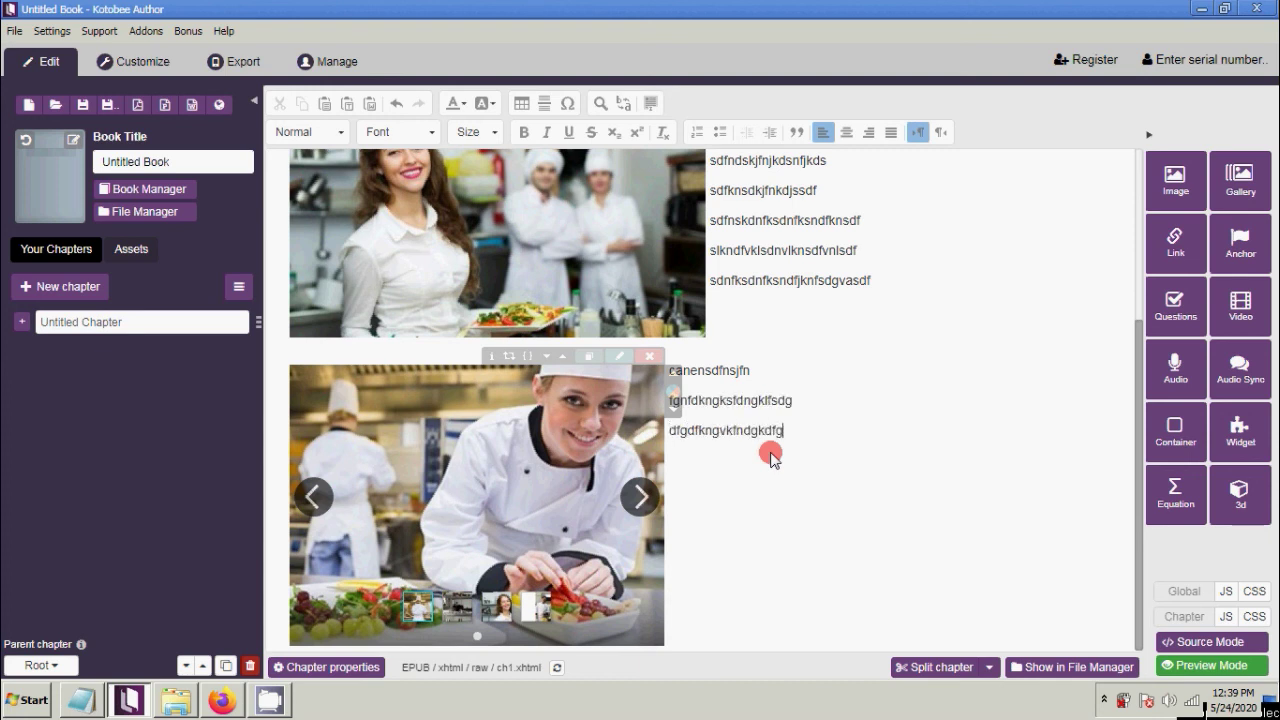
key("Return")
type("dfgdfkngvkdfgnfd")
key("Return")
type("fgldfkng")
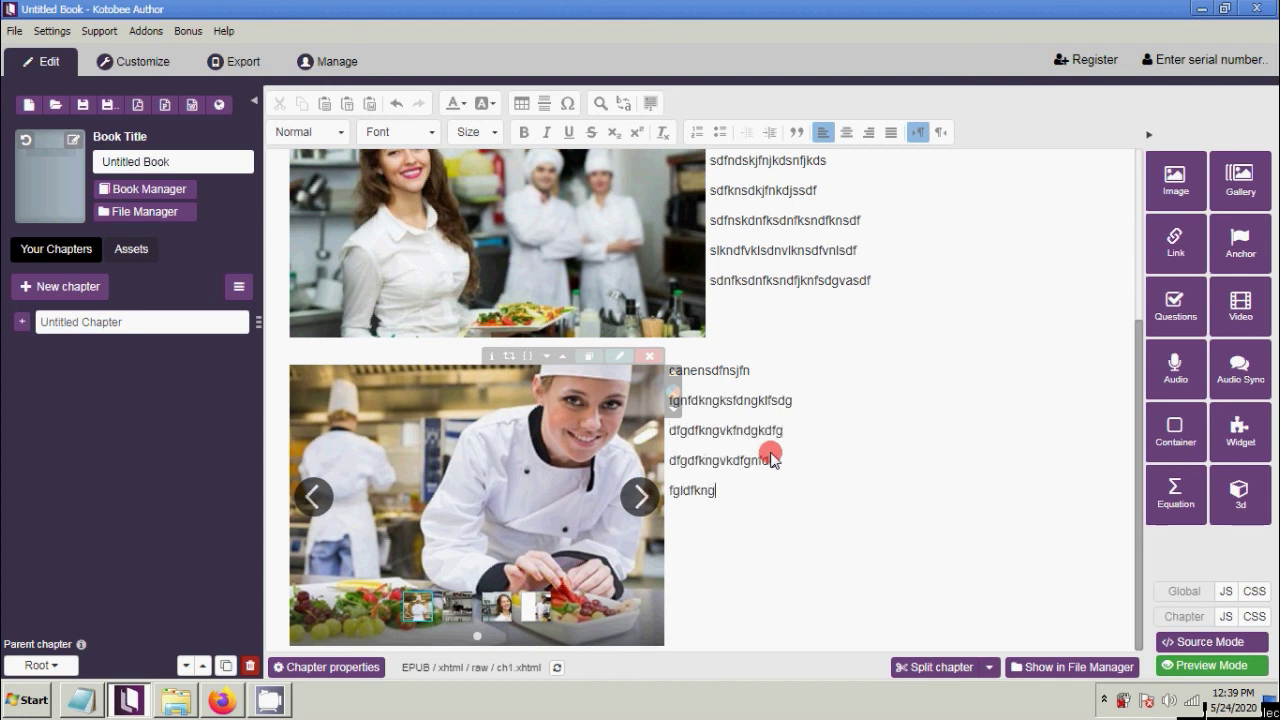
type("kfldngkldfngklndfgkl fglkdfgkfnvknfvklmnfdgb")
key("Return")
type("fdglkdfnvlkndfmvklfndmvklnfmd")
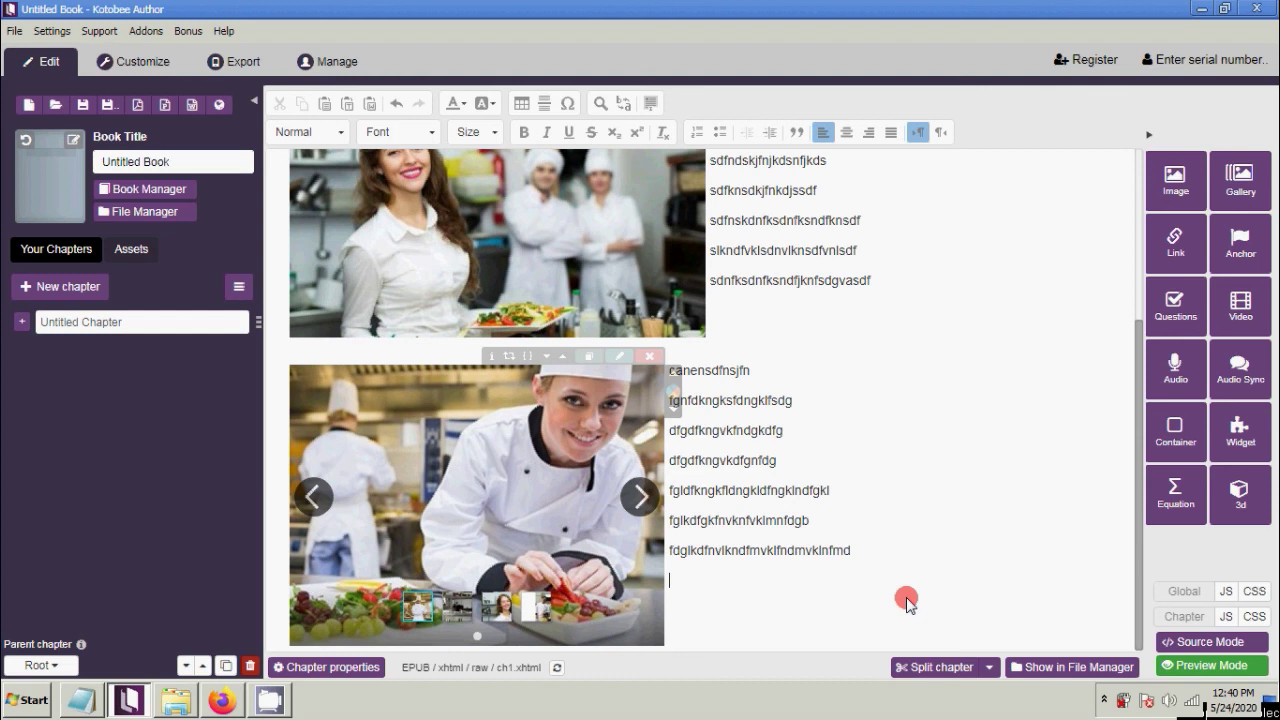
left_click(934, 429)
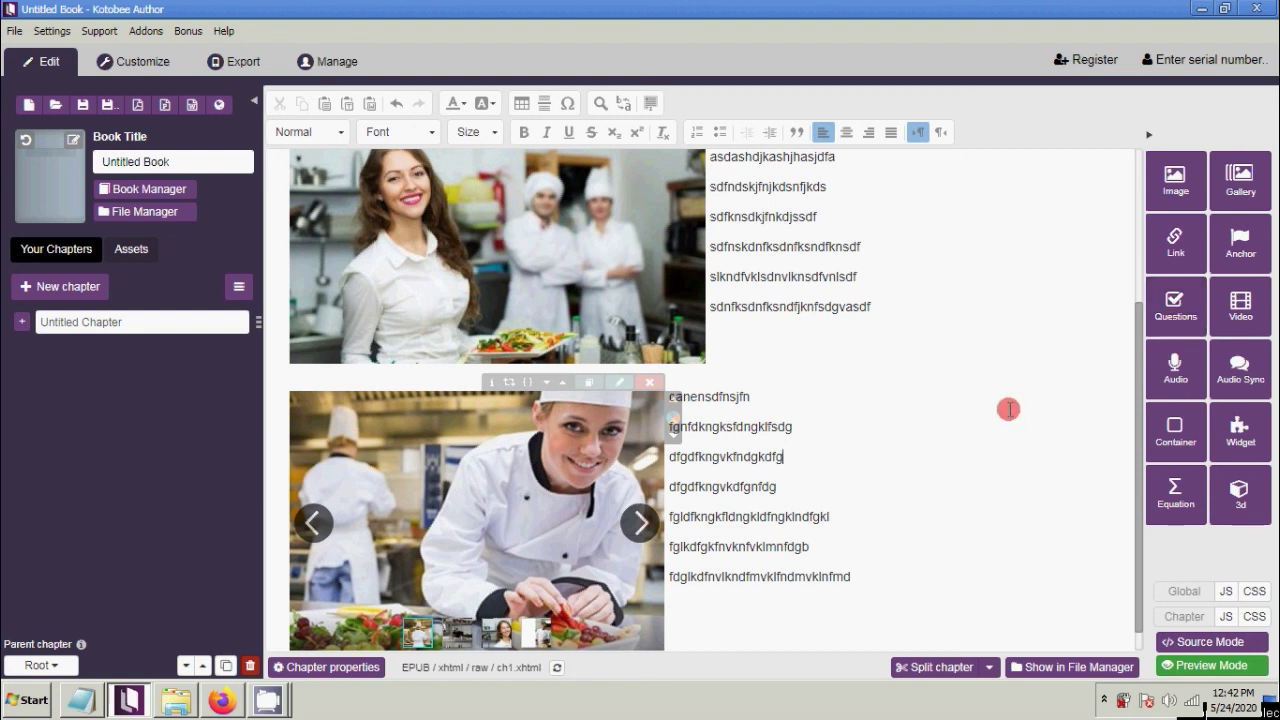
left_click(813, 480)
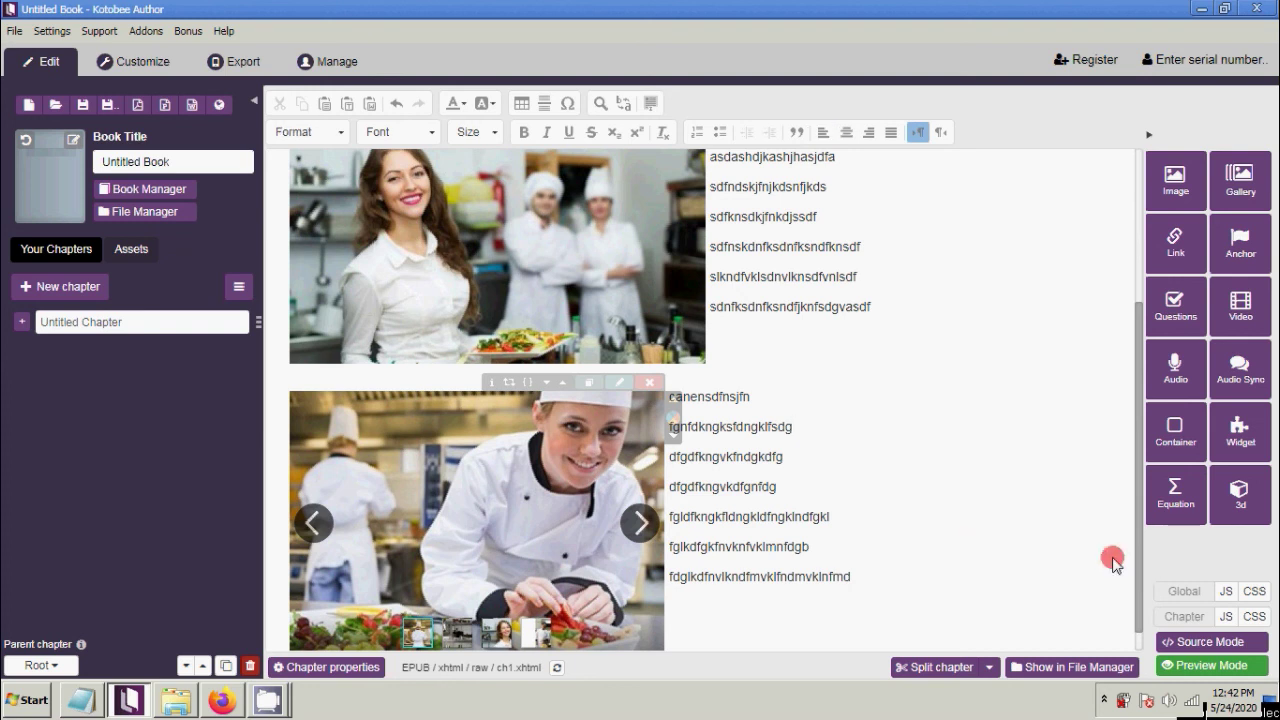